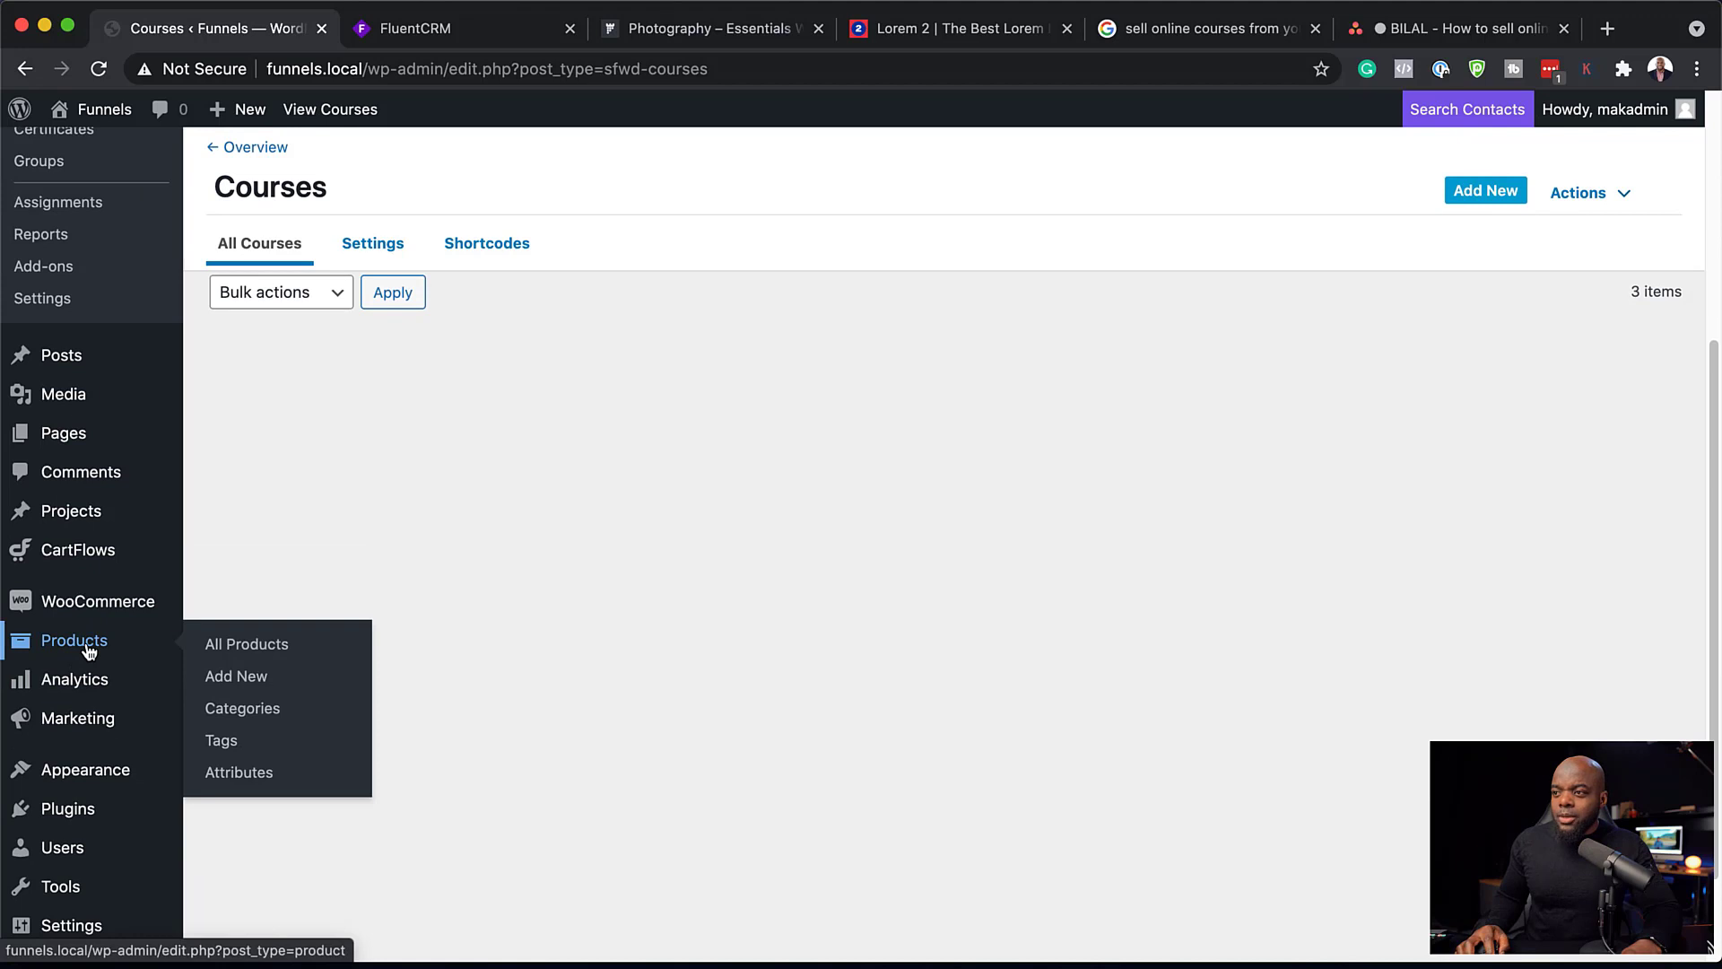
Step: Start a new WooCommerce product and title it "Course A"
{"action": "left_click", "coordinate": [244, 651]}
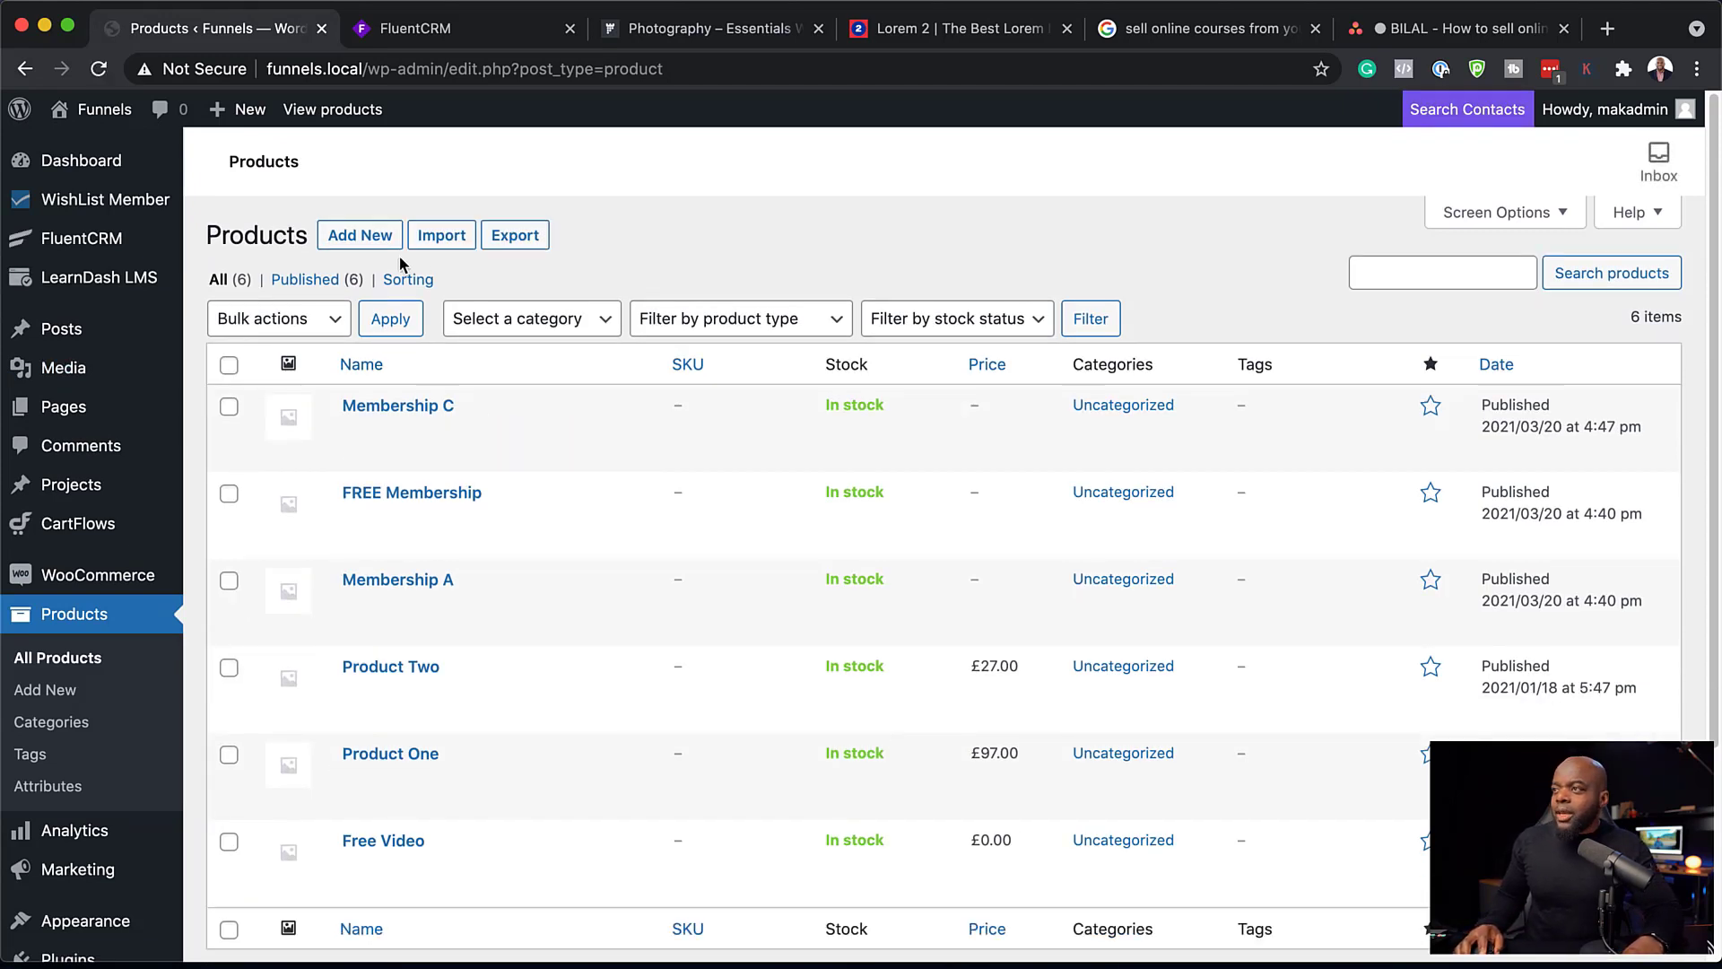
{"action": "left_click", "coordinate": [364, 244]}
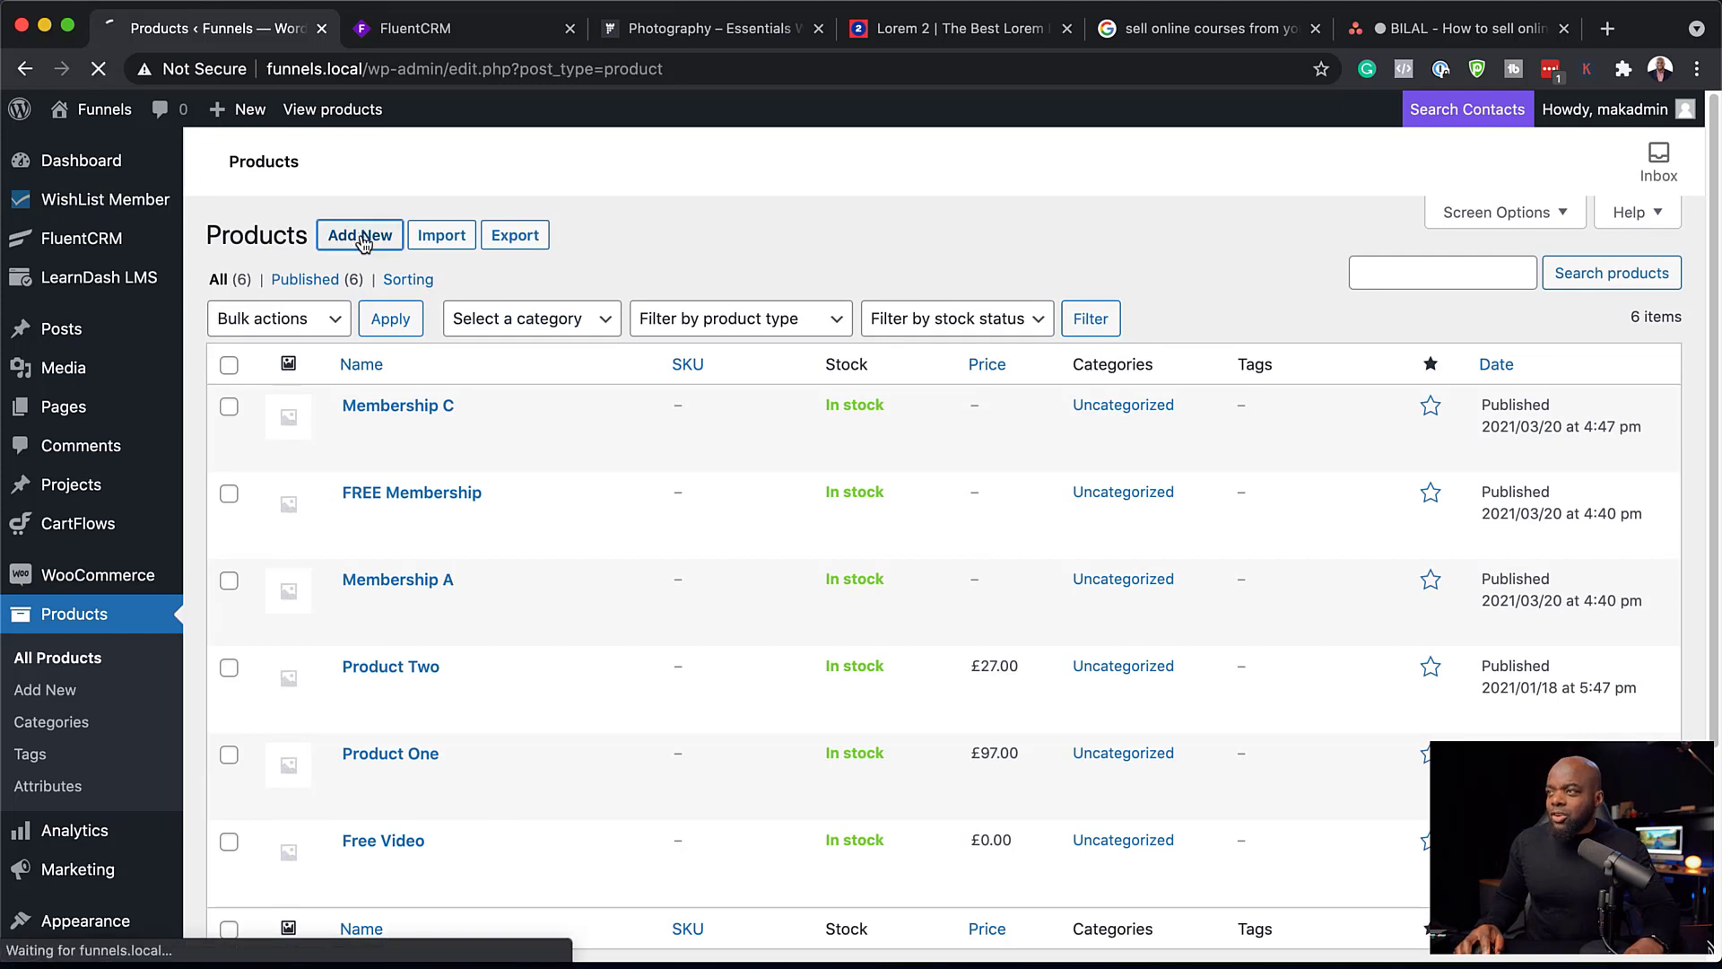
{"action": "type", "text": "C"}
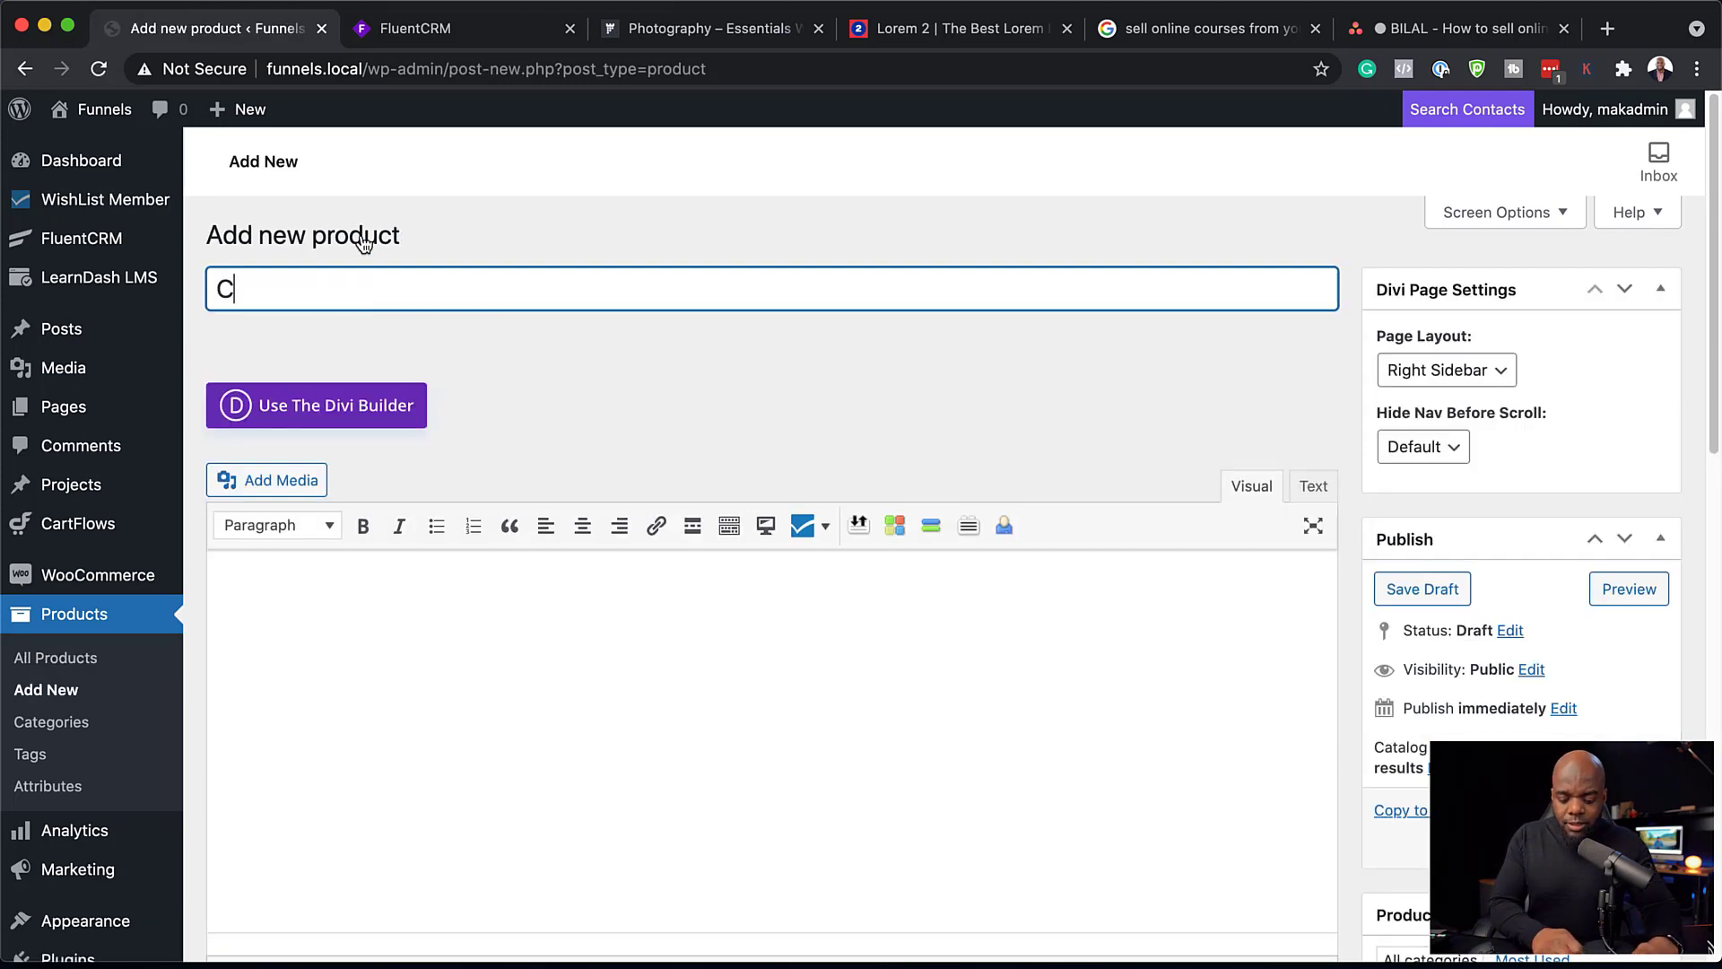
{"action": "type", "text": "ourse A"}
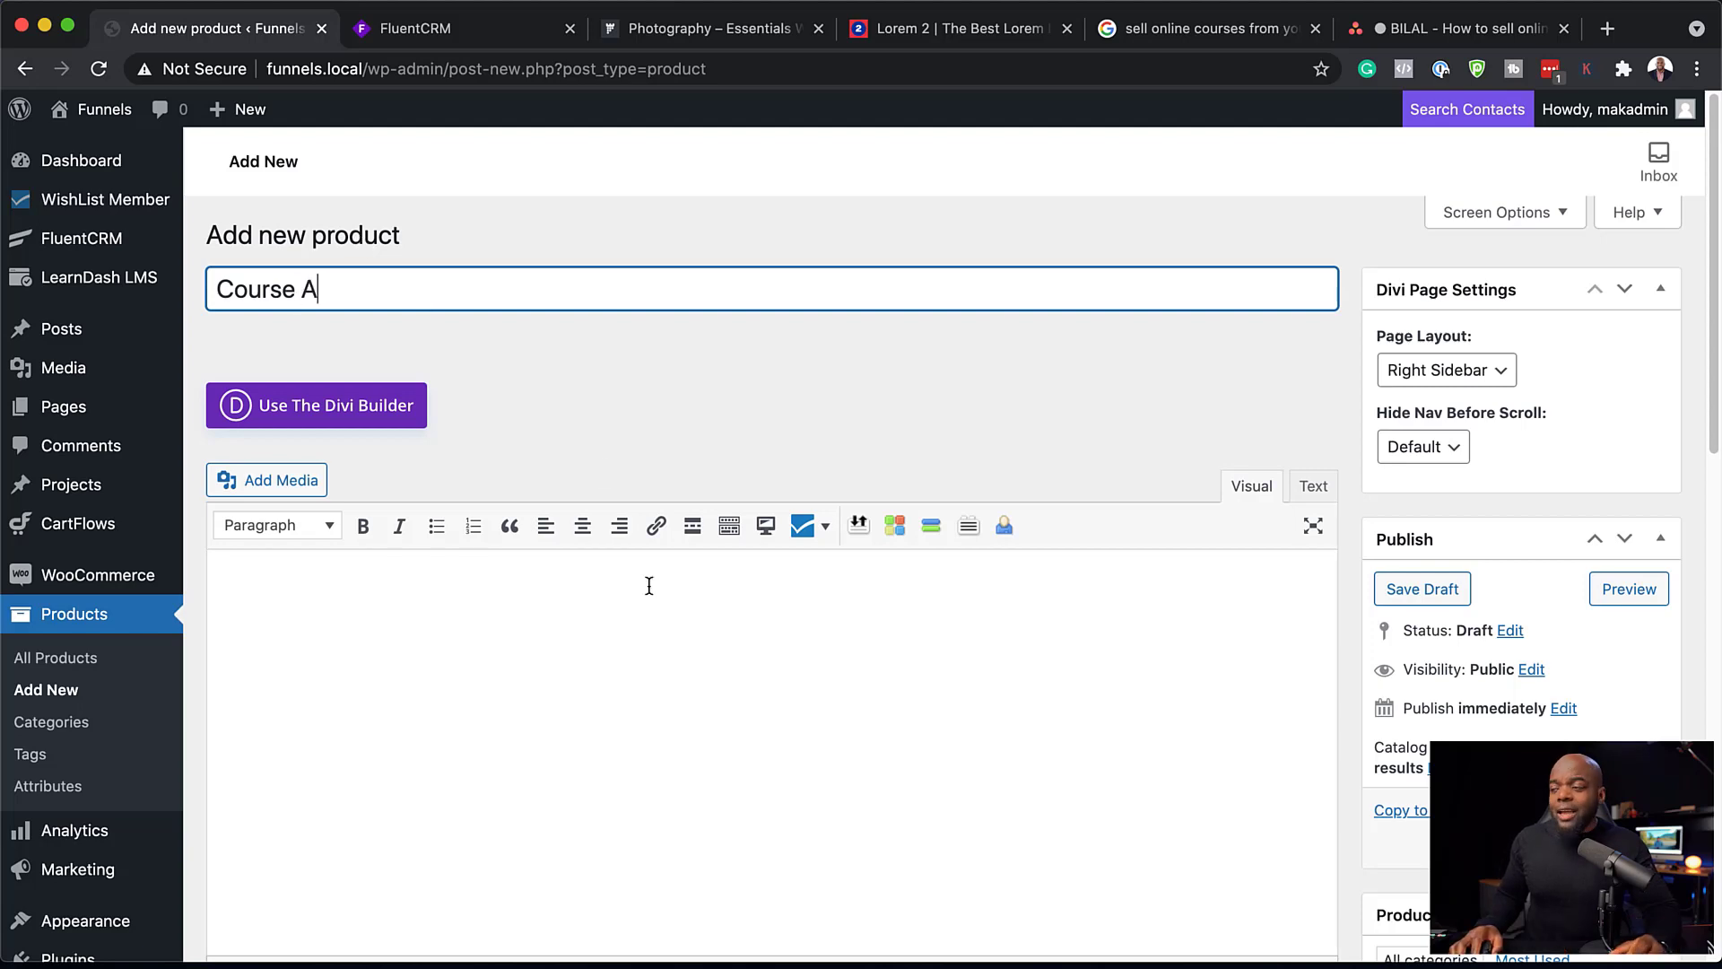
Step: Mark the Course A product as virtual, set its regular price to £97, and publish it
{"action": "scroll", "coordinate": [650, 585], "scroll_direction": "down", "scroll_amount": 5}
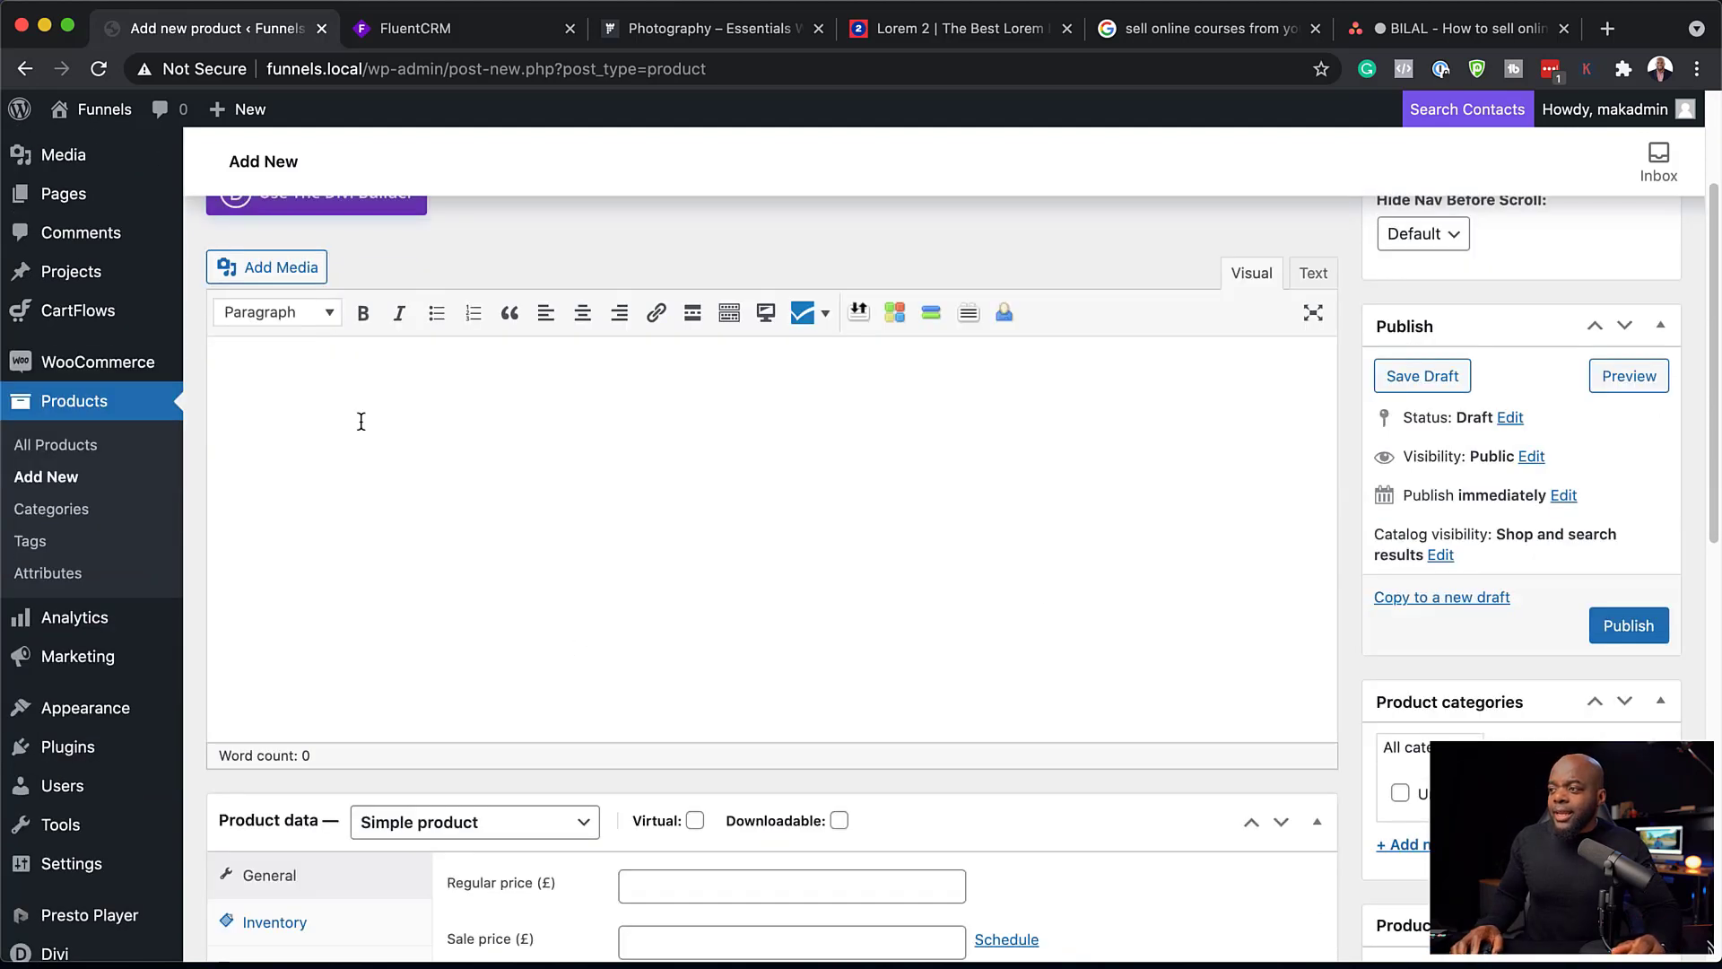
{"action": "scroll", "coordinate": [892, 730], "scroll_direction": "down", "scroll_amount": 1}
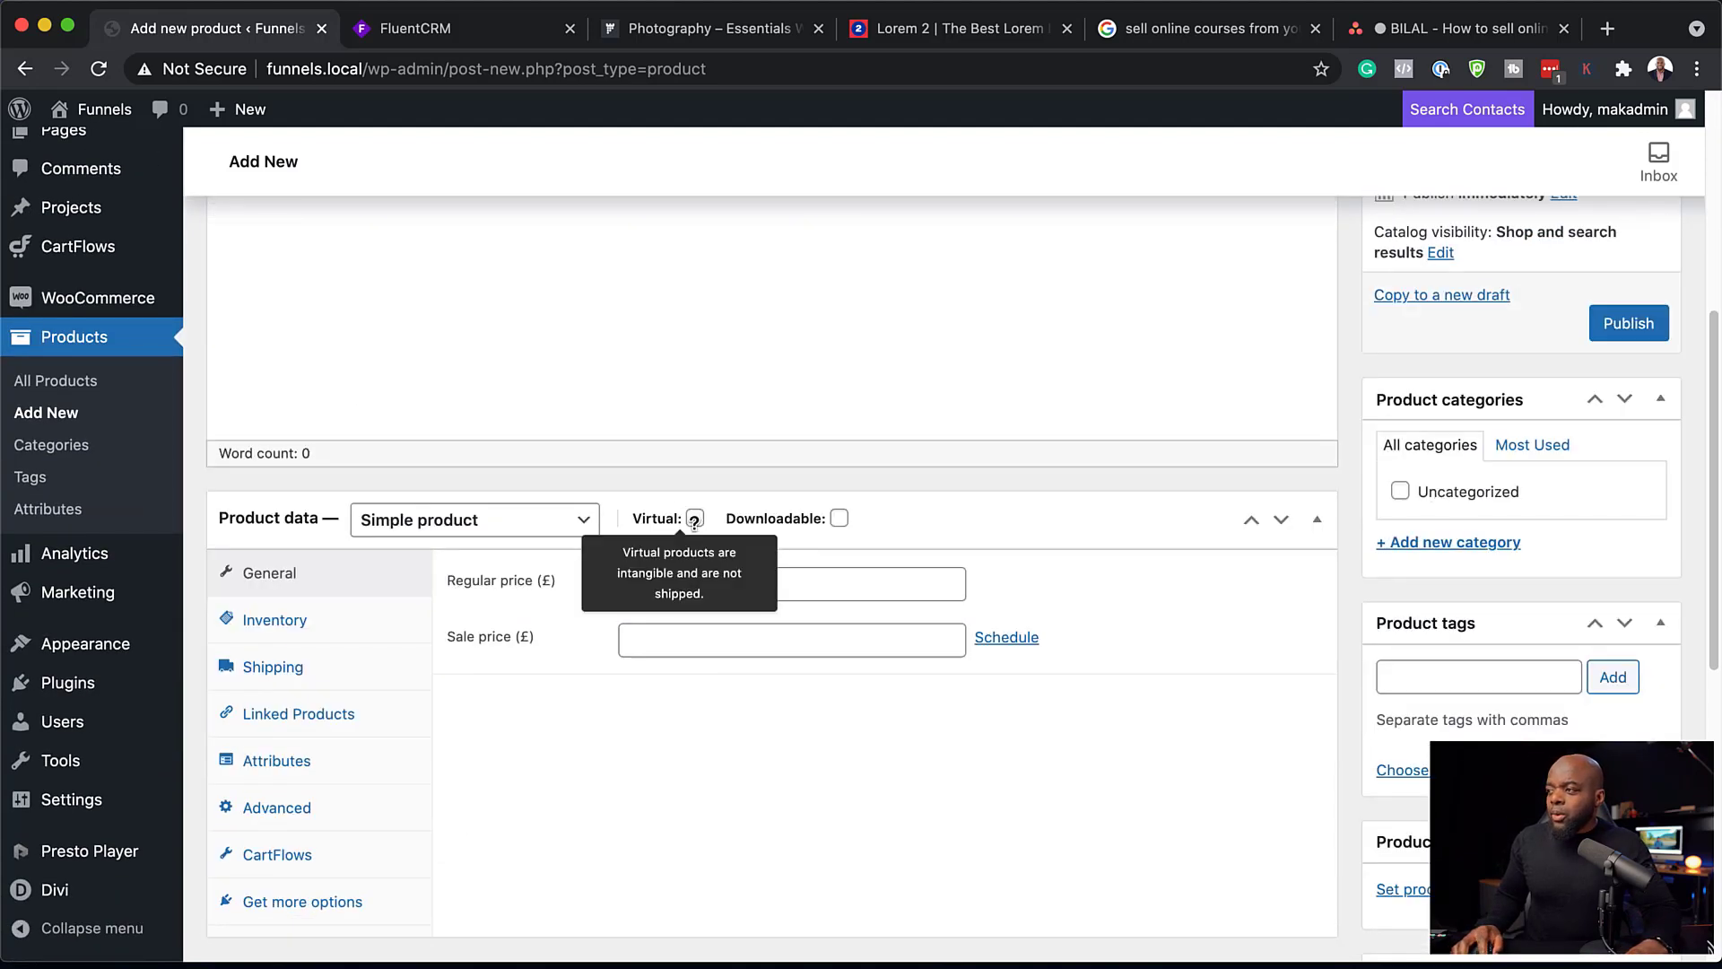
{"action": "left_click", "coordinate": [695, 519]}
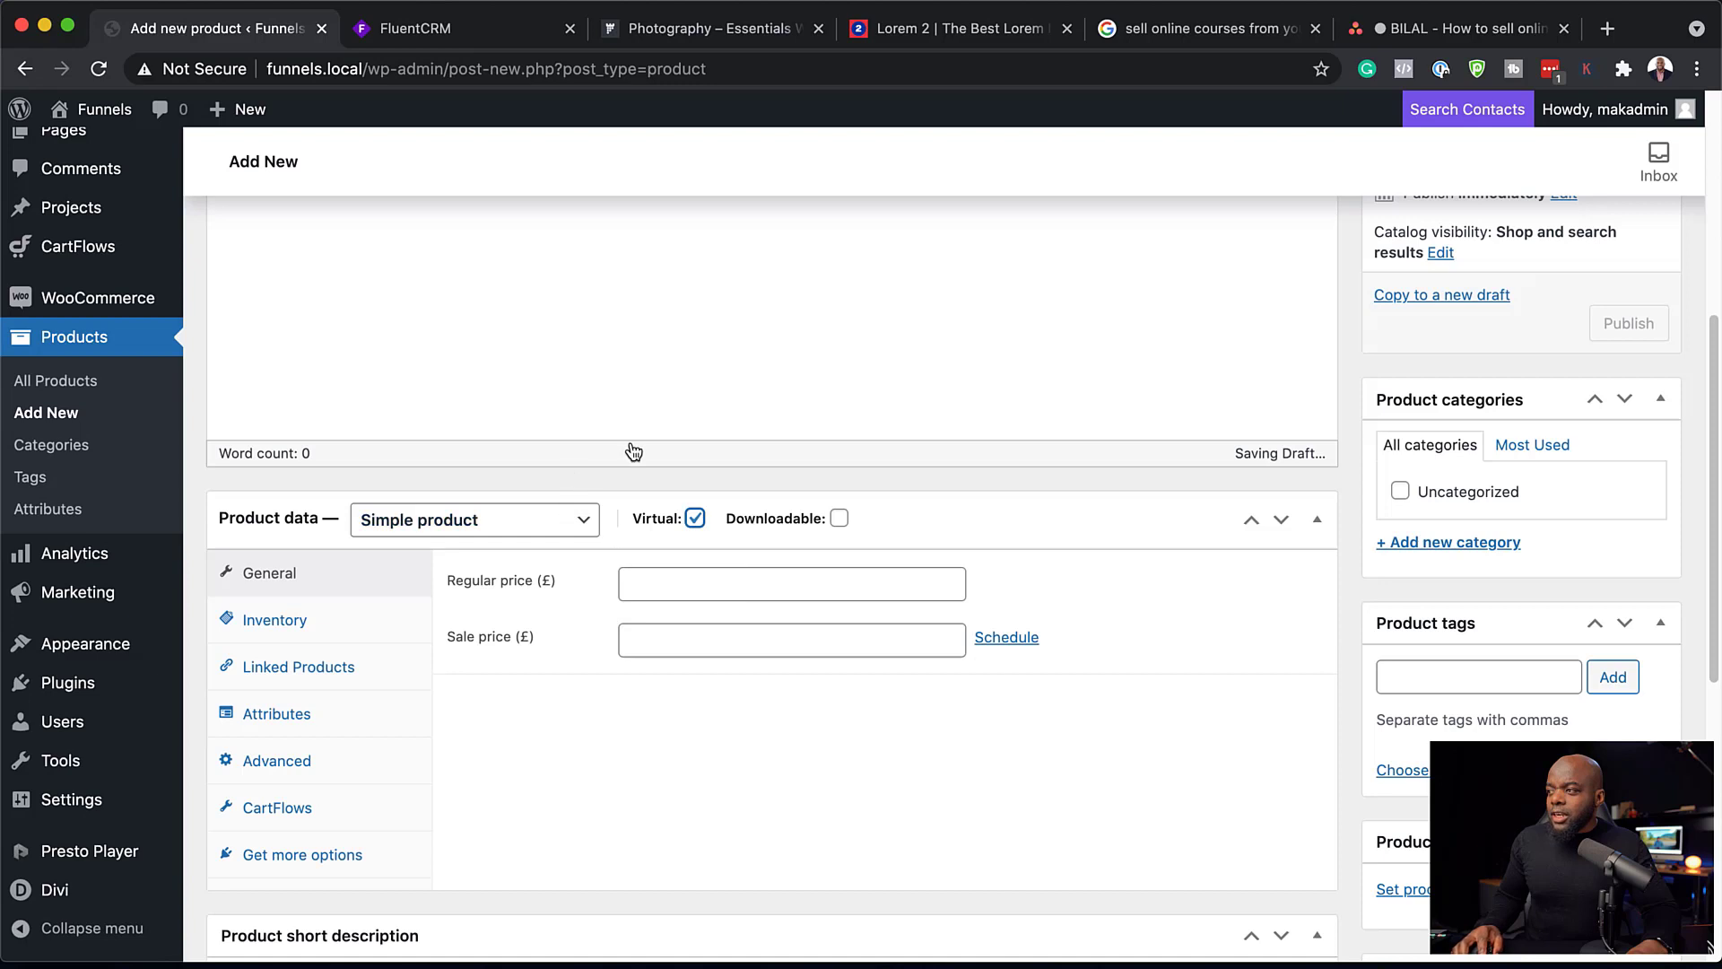
{"action": "left_click", "coordinate": [713, 584]}
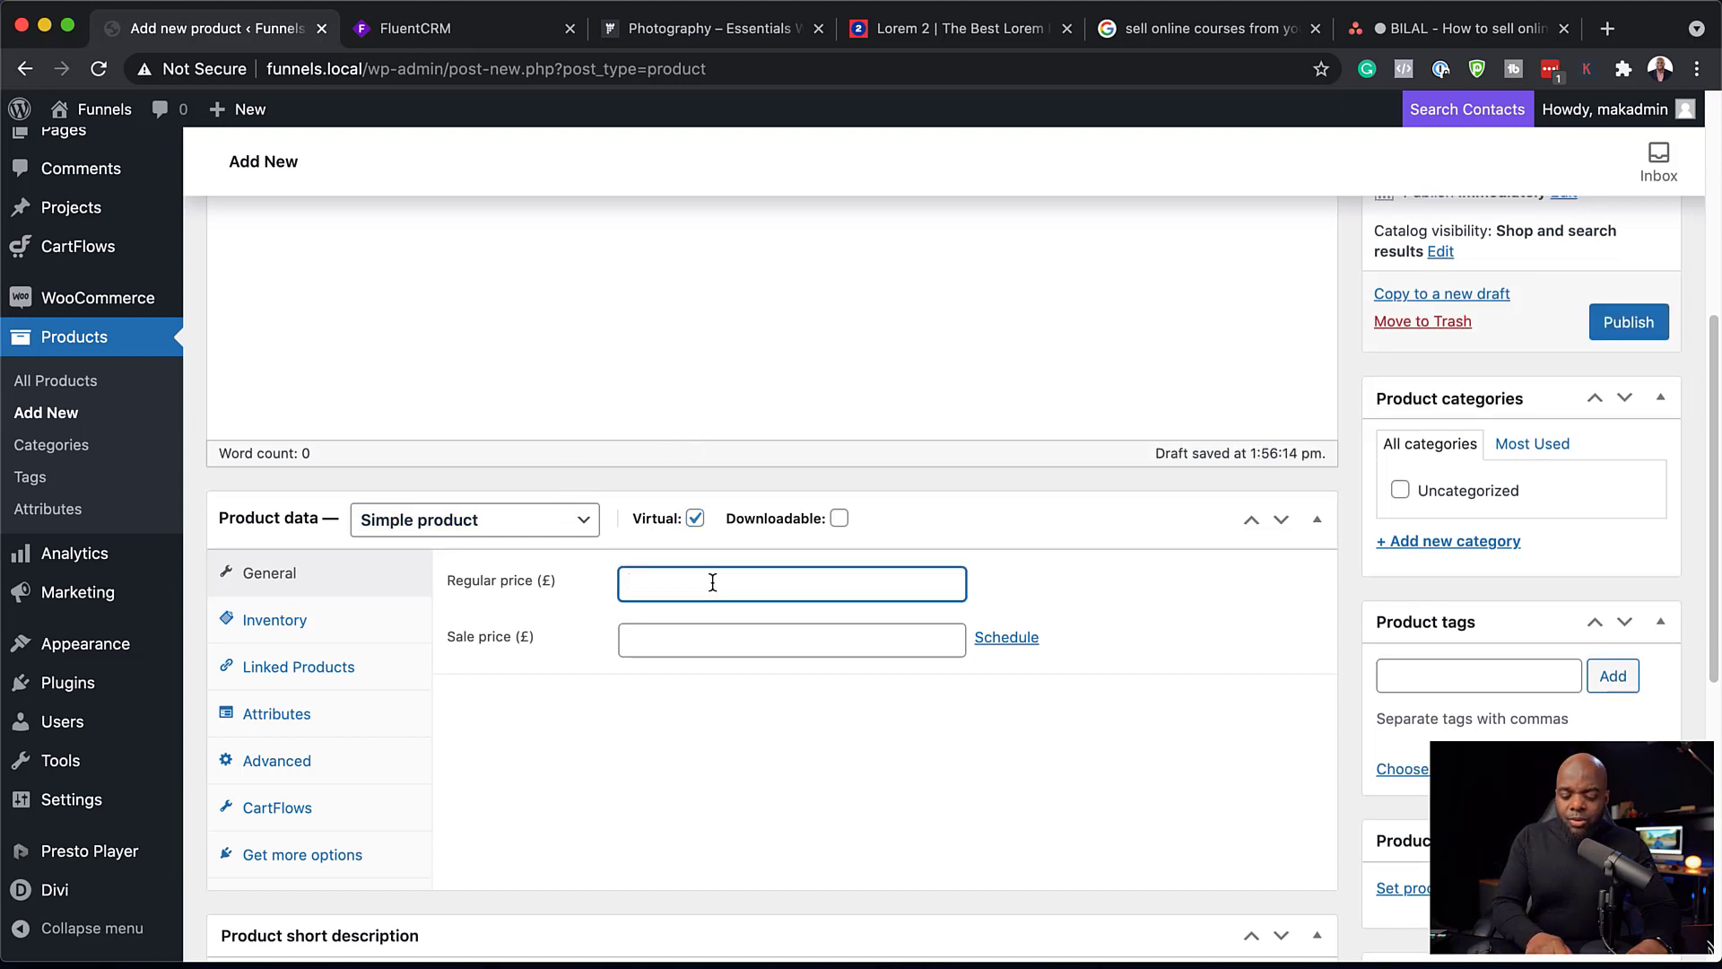
{"action": "type", "text": "97"}
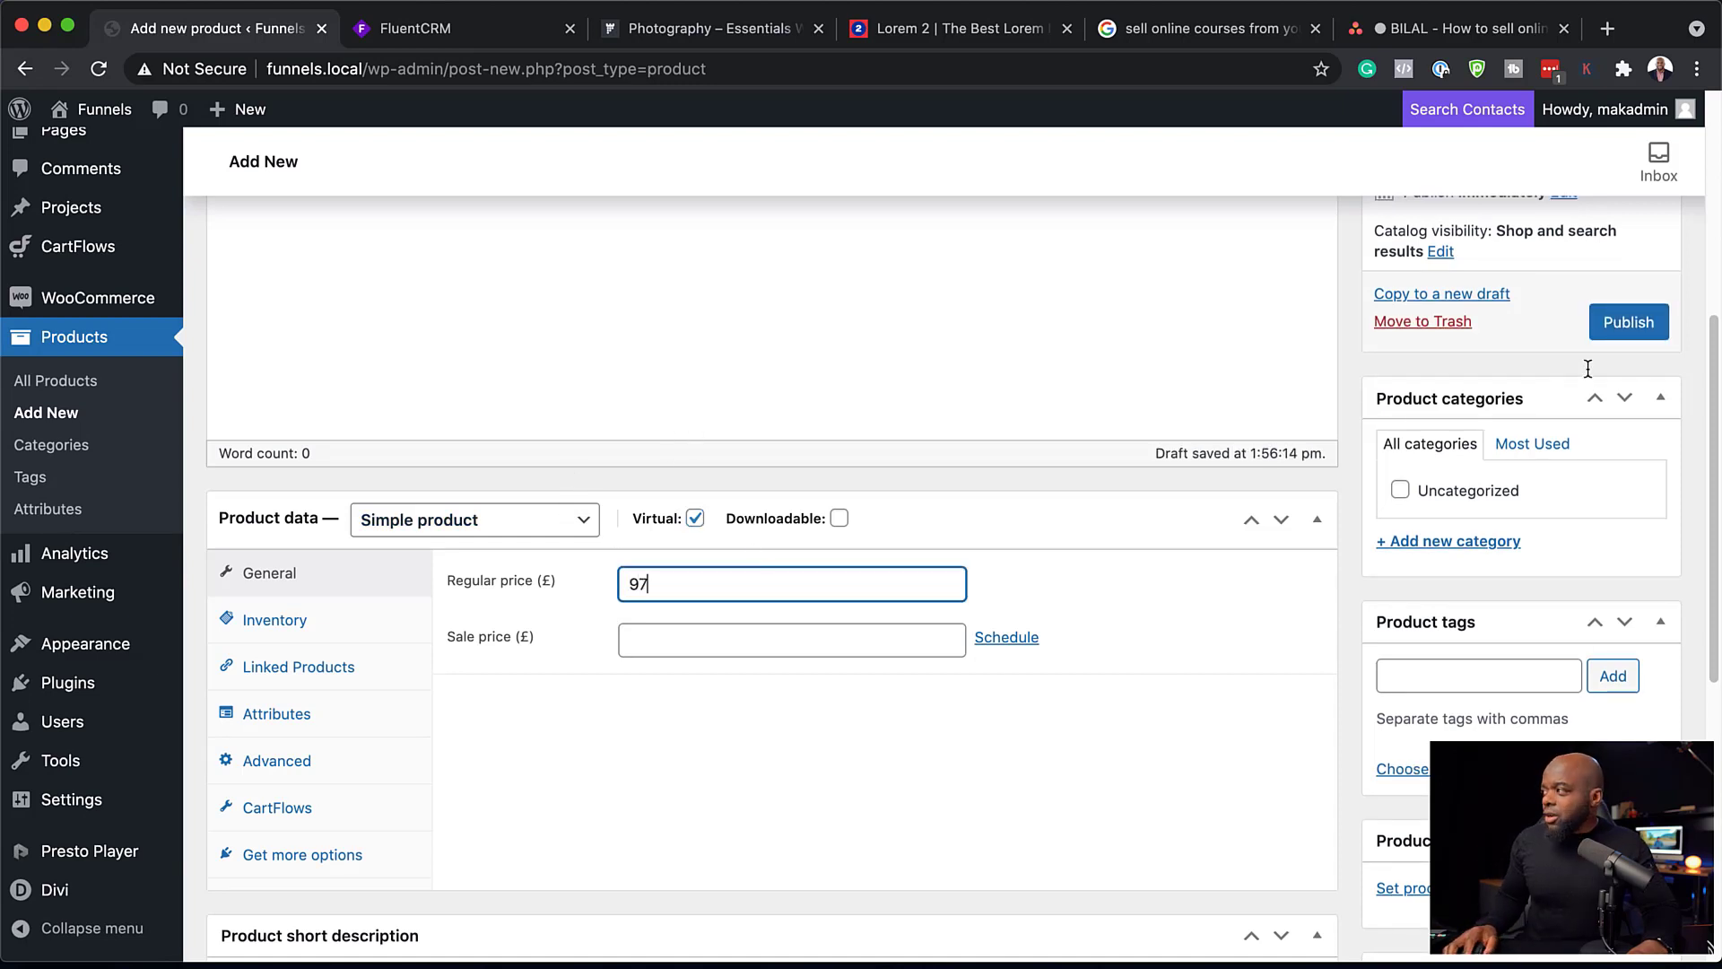
{"action": "left_click", "coordinate": [1624, 336]}
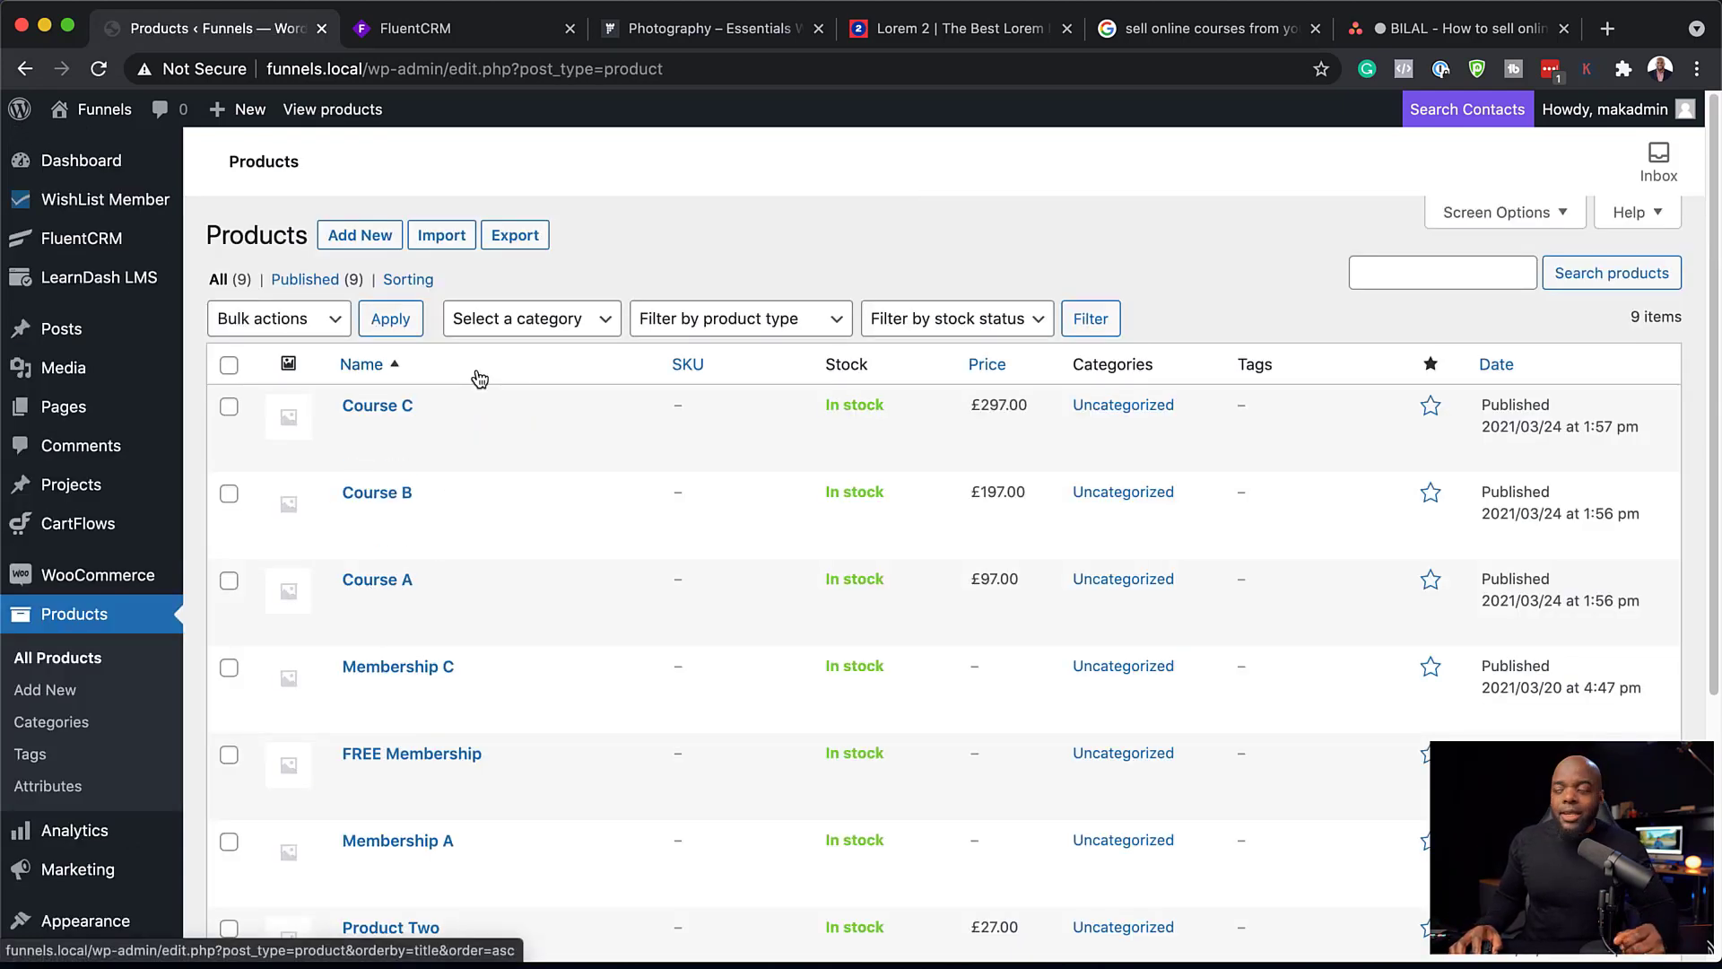
Step: Open the FluentCRM dashboard and review its quick overview and subscribers growth chart
{"action": "mouse_move", "coordinate": [113, 244]}
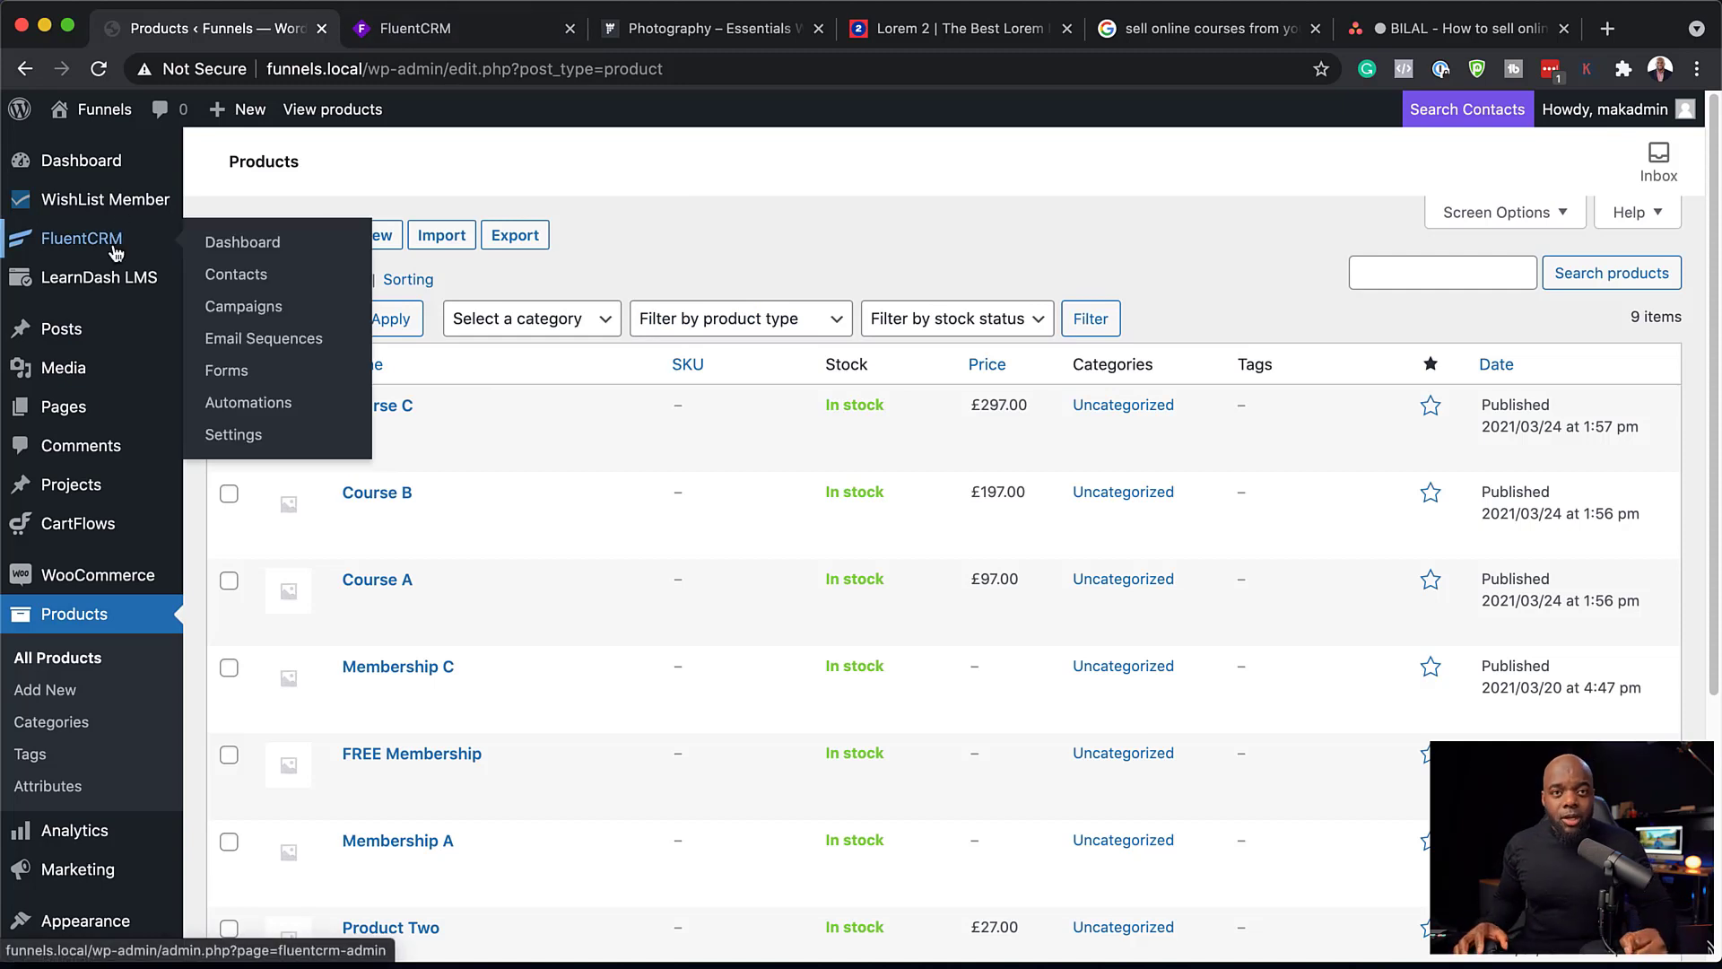
{"action": "left_click", "coordinate": [254, 244]}
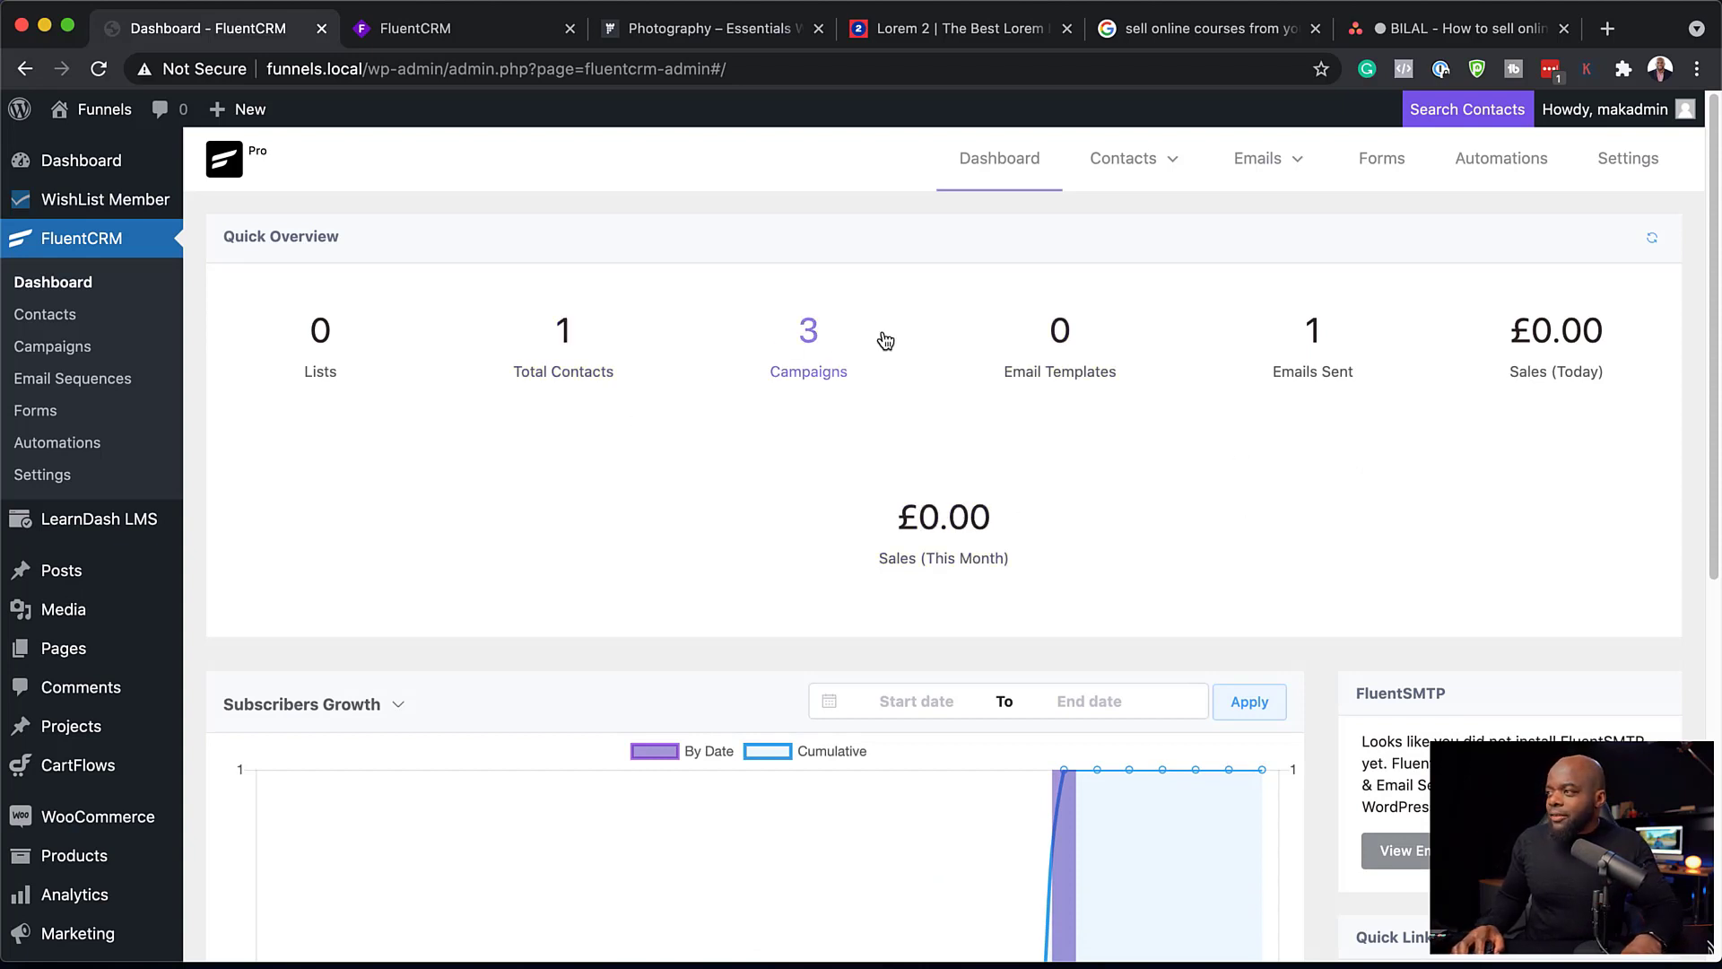
{"action": "scroll", "coordinate": [1244, 532], "scroll_direction": "down", "scroll_amount": 1}
{"action": "scroll", "coordinate": [1243, 532], "scroll_direction": "down", "scroll_amount": 5}
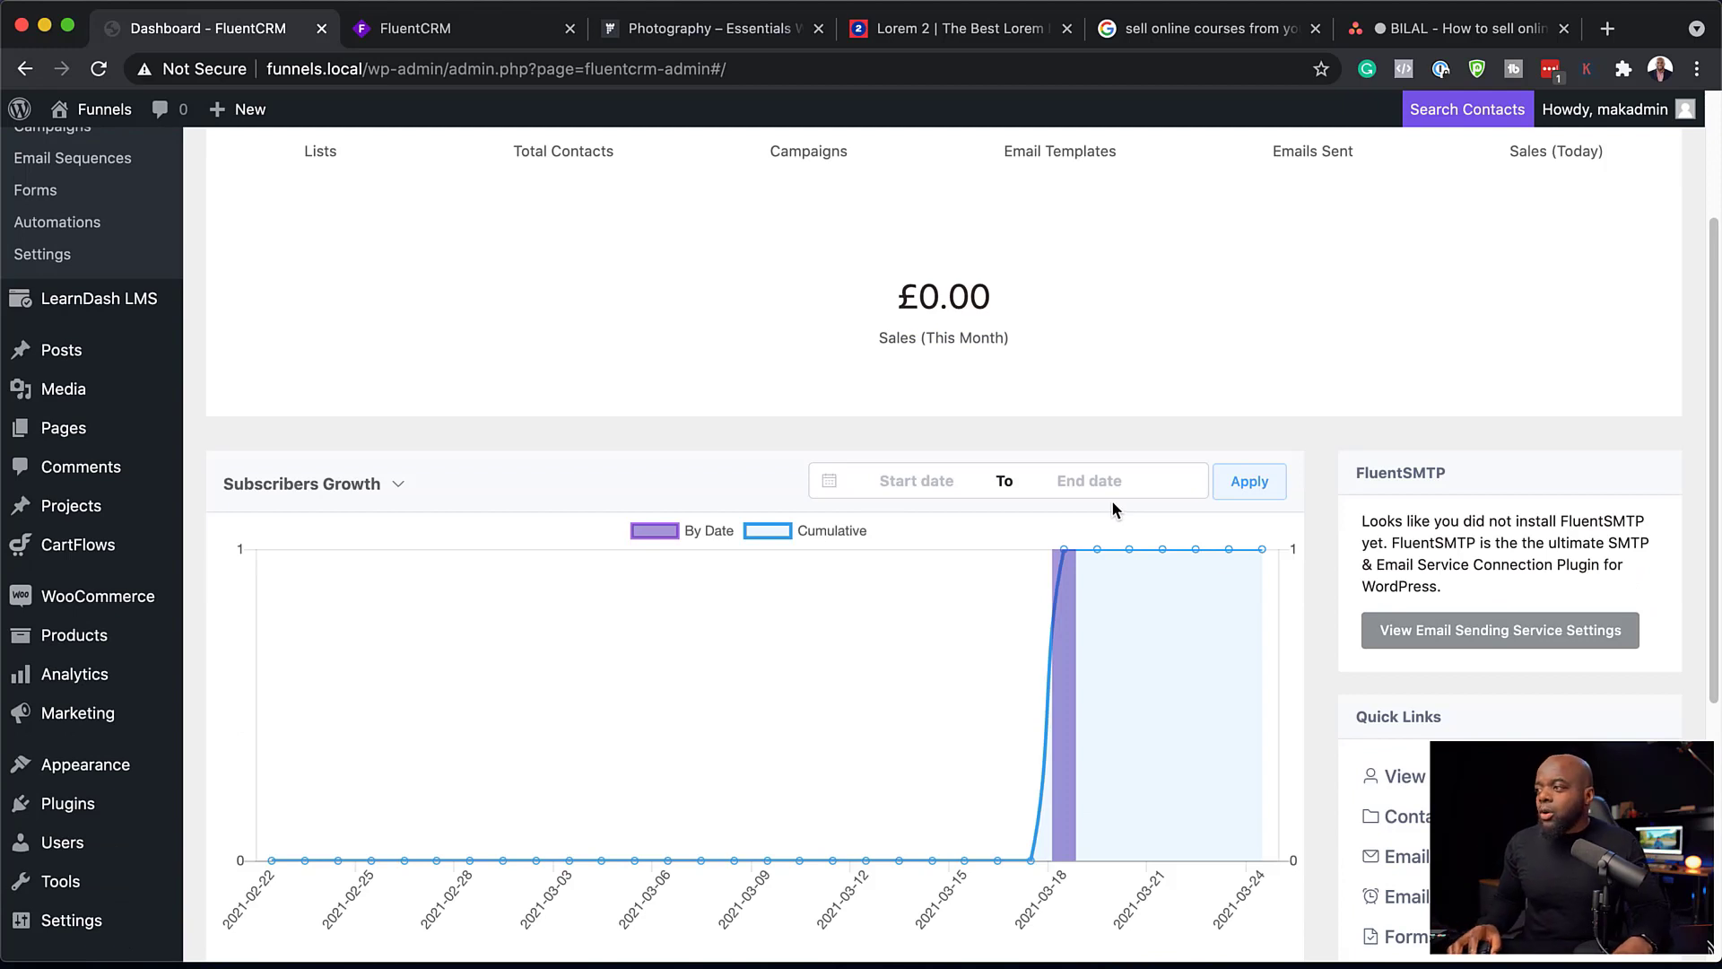
{"action": "scroll", "coordinate": [1095, 307], "scroll_direction": "up", "scroll_amount": 5}
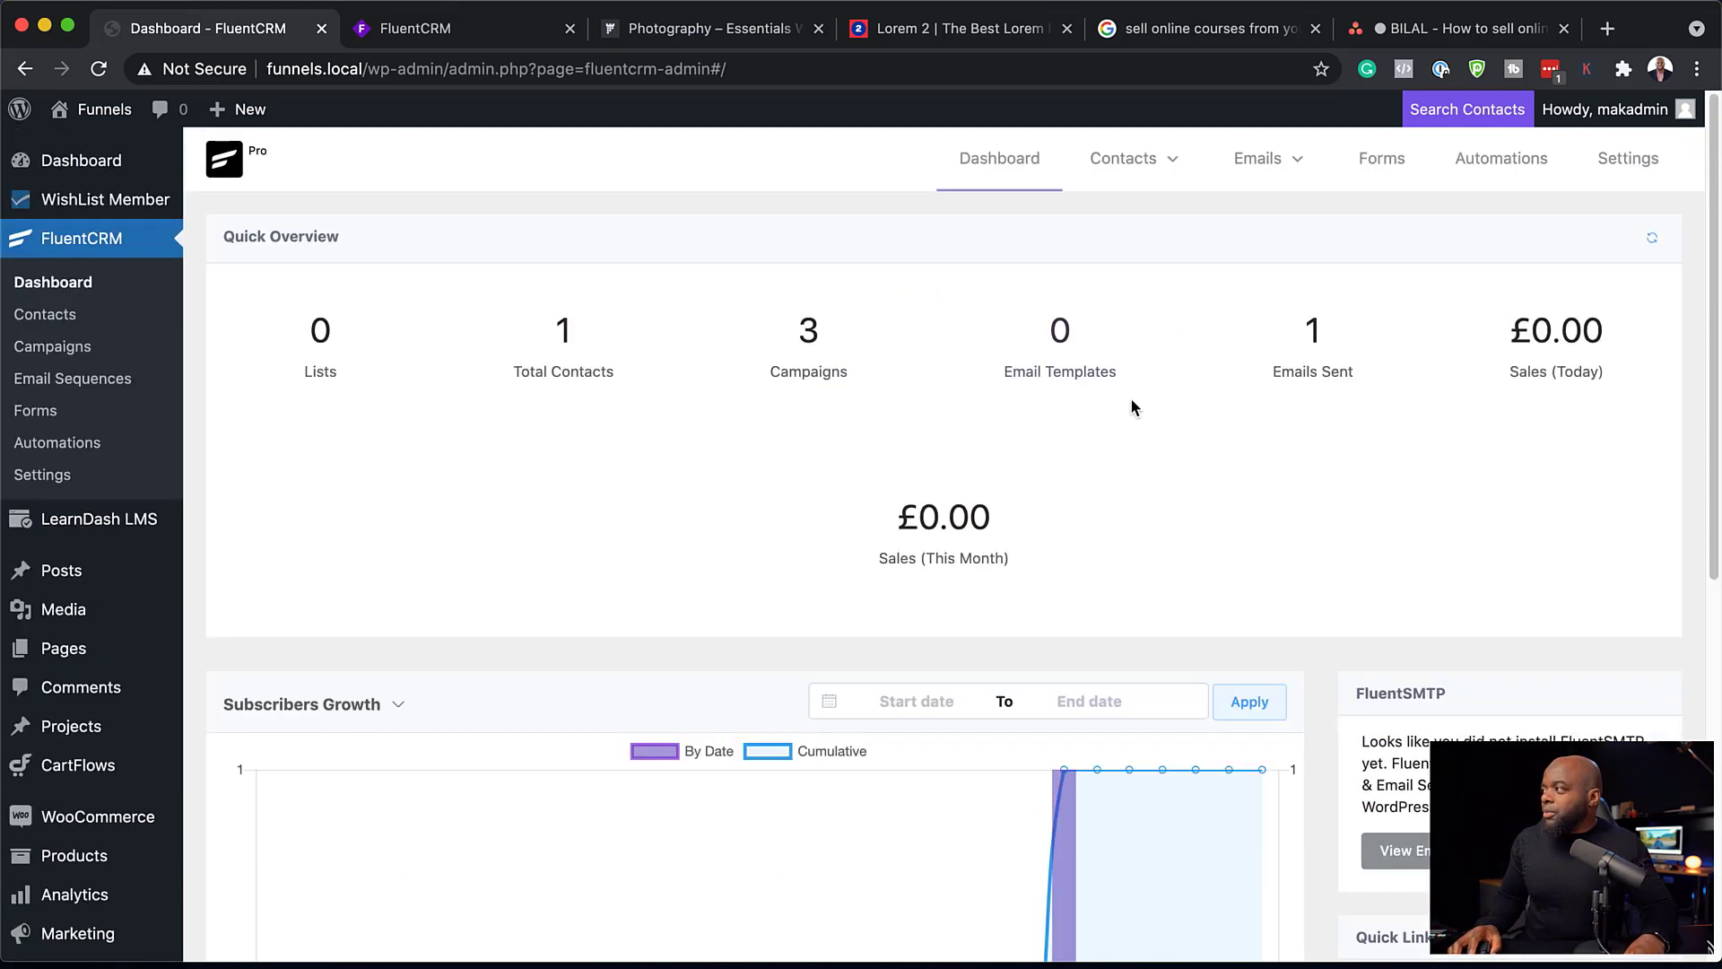
Step: Create an automation funnel labelled "Buying Course A" in the WooCommerce category with the "WooCommerce - New Order" trigger
{"action": "left_click", "coordinate": [1523, 165]}
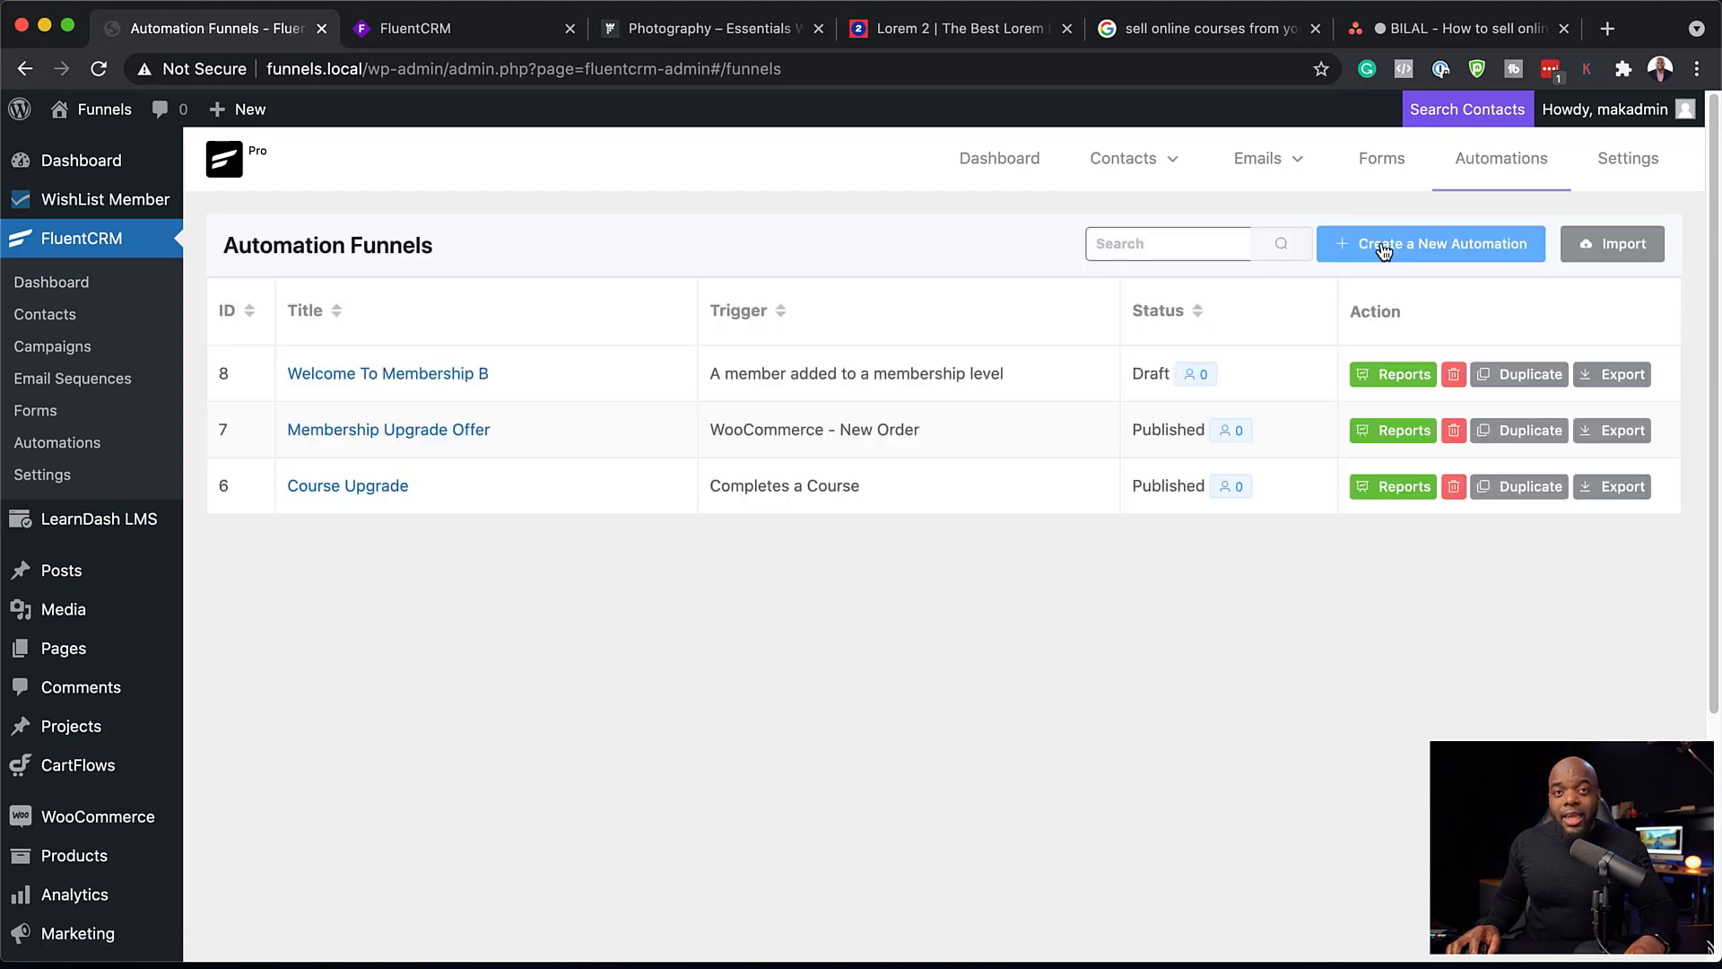
{"action": "left_click", "coordinate": [1384, 250]}
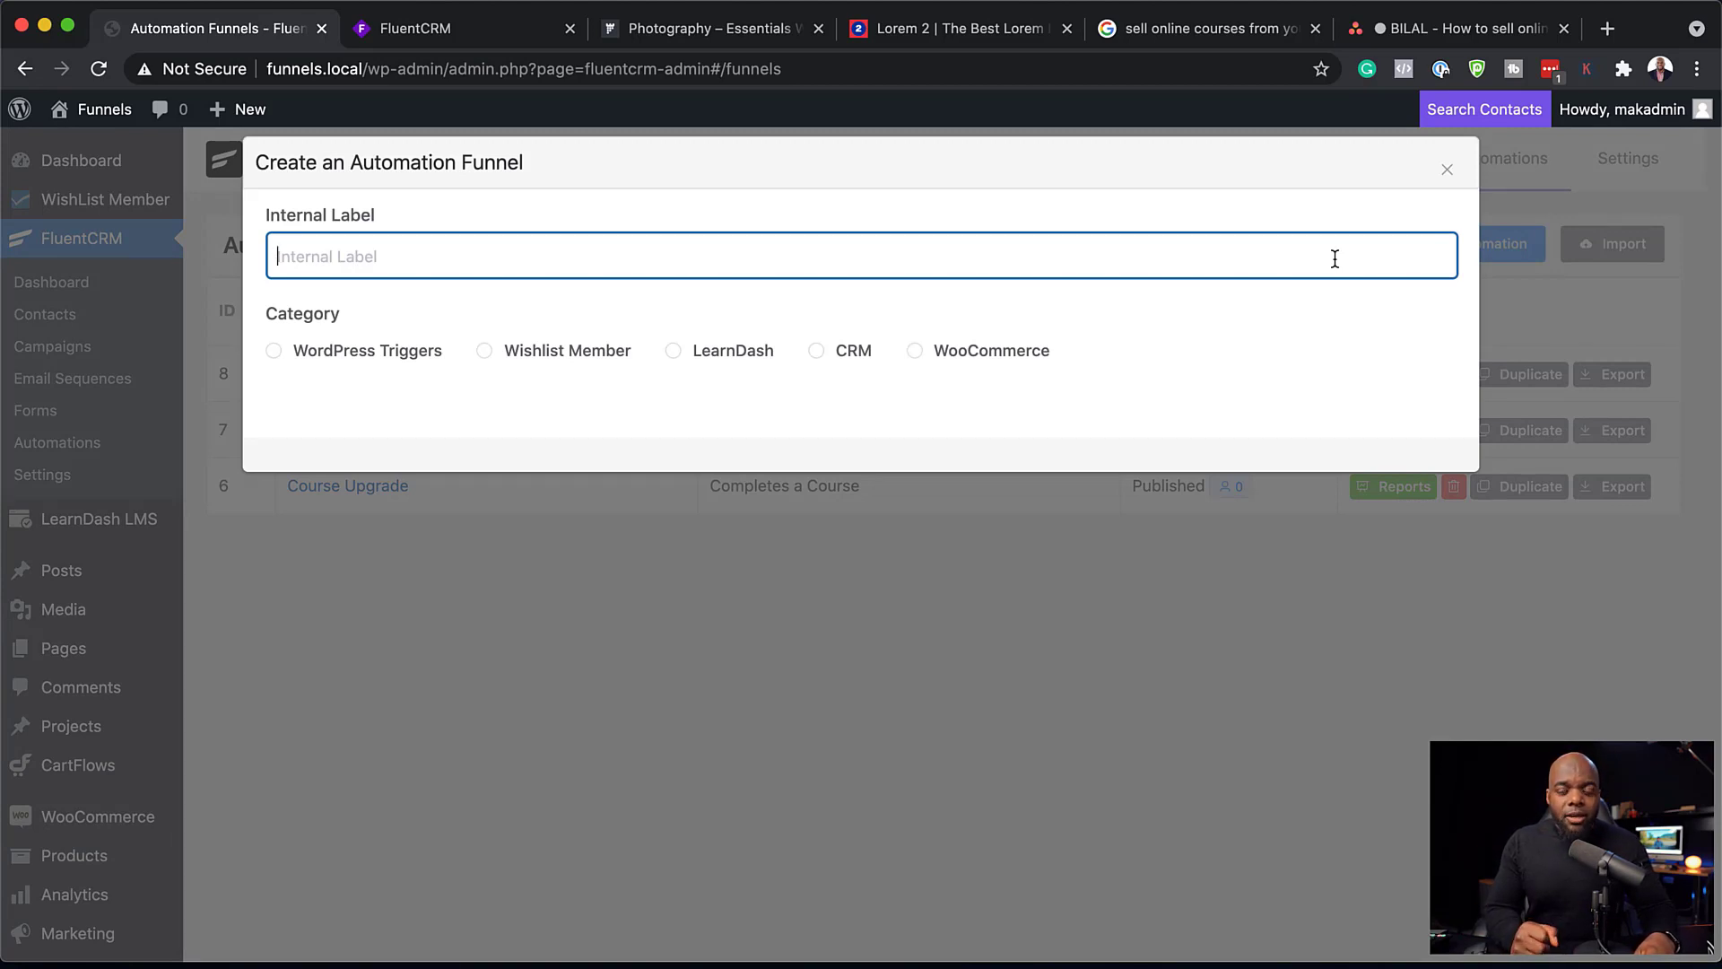
{"action": "type", "text": "Buying Course A"}
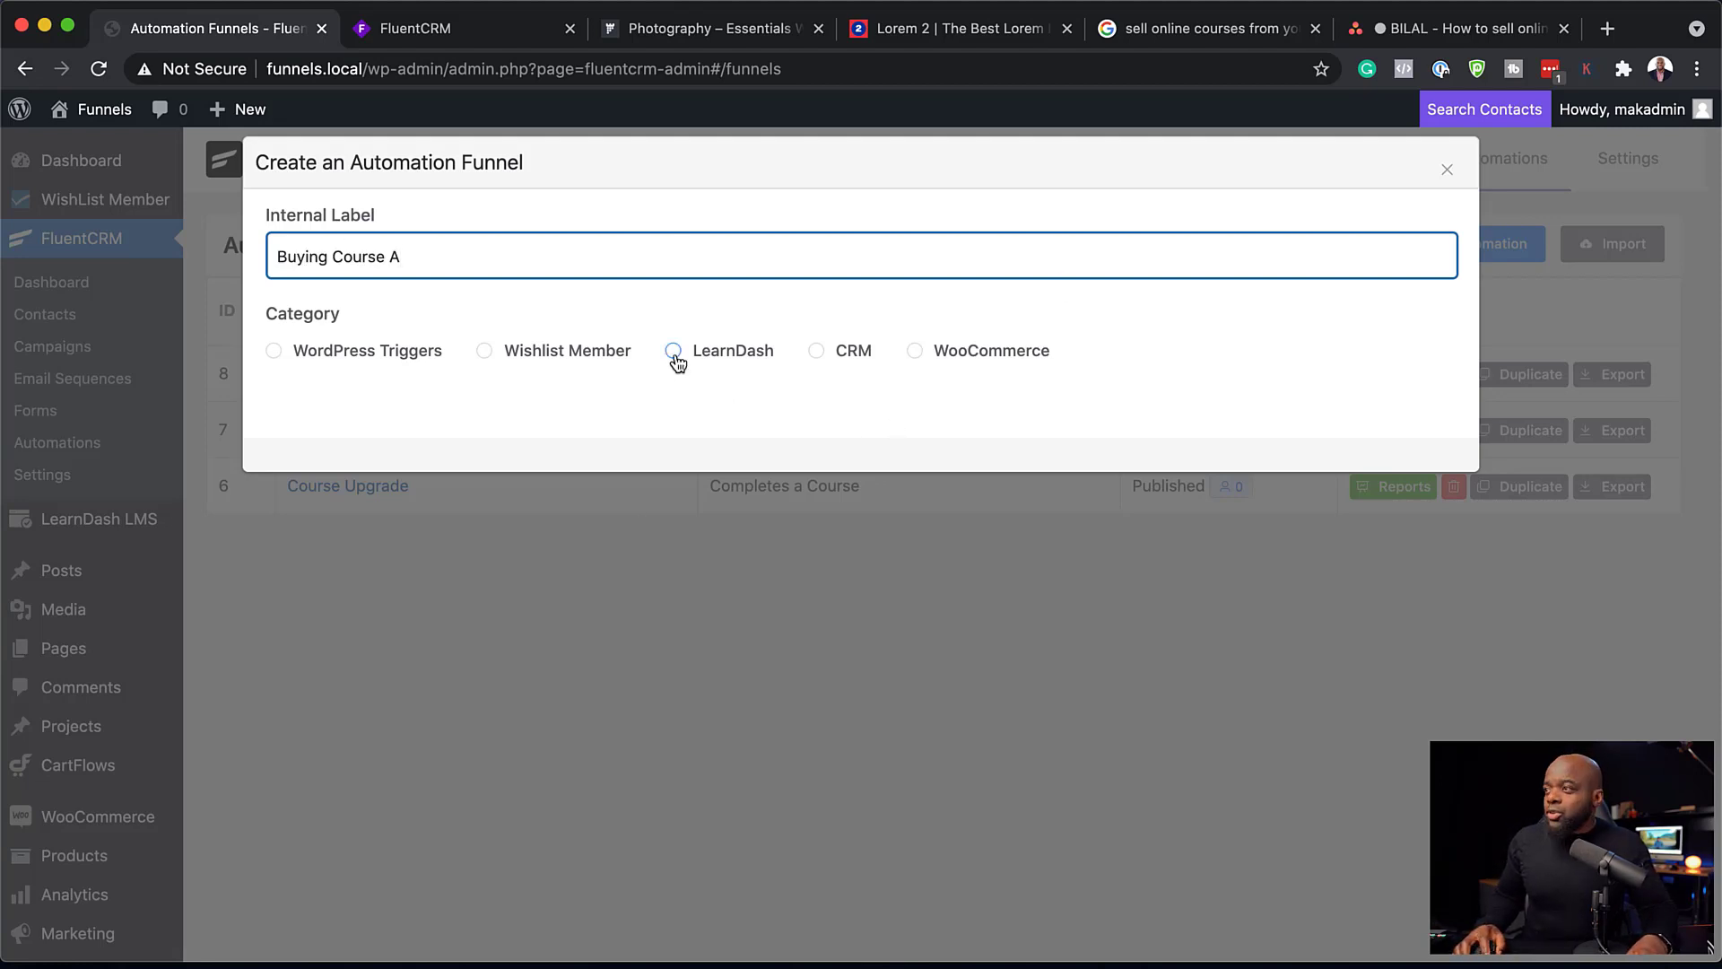
{"action": "left_click", "coordinate": [916, 353]}
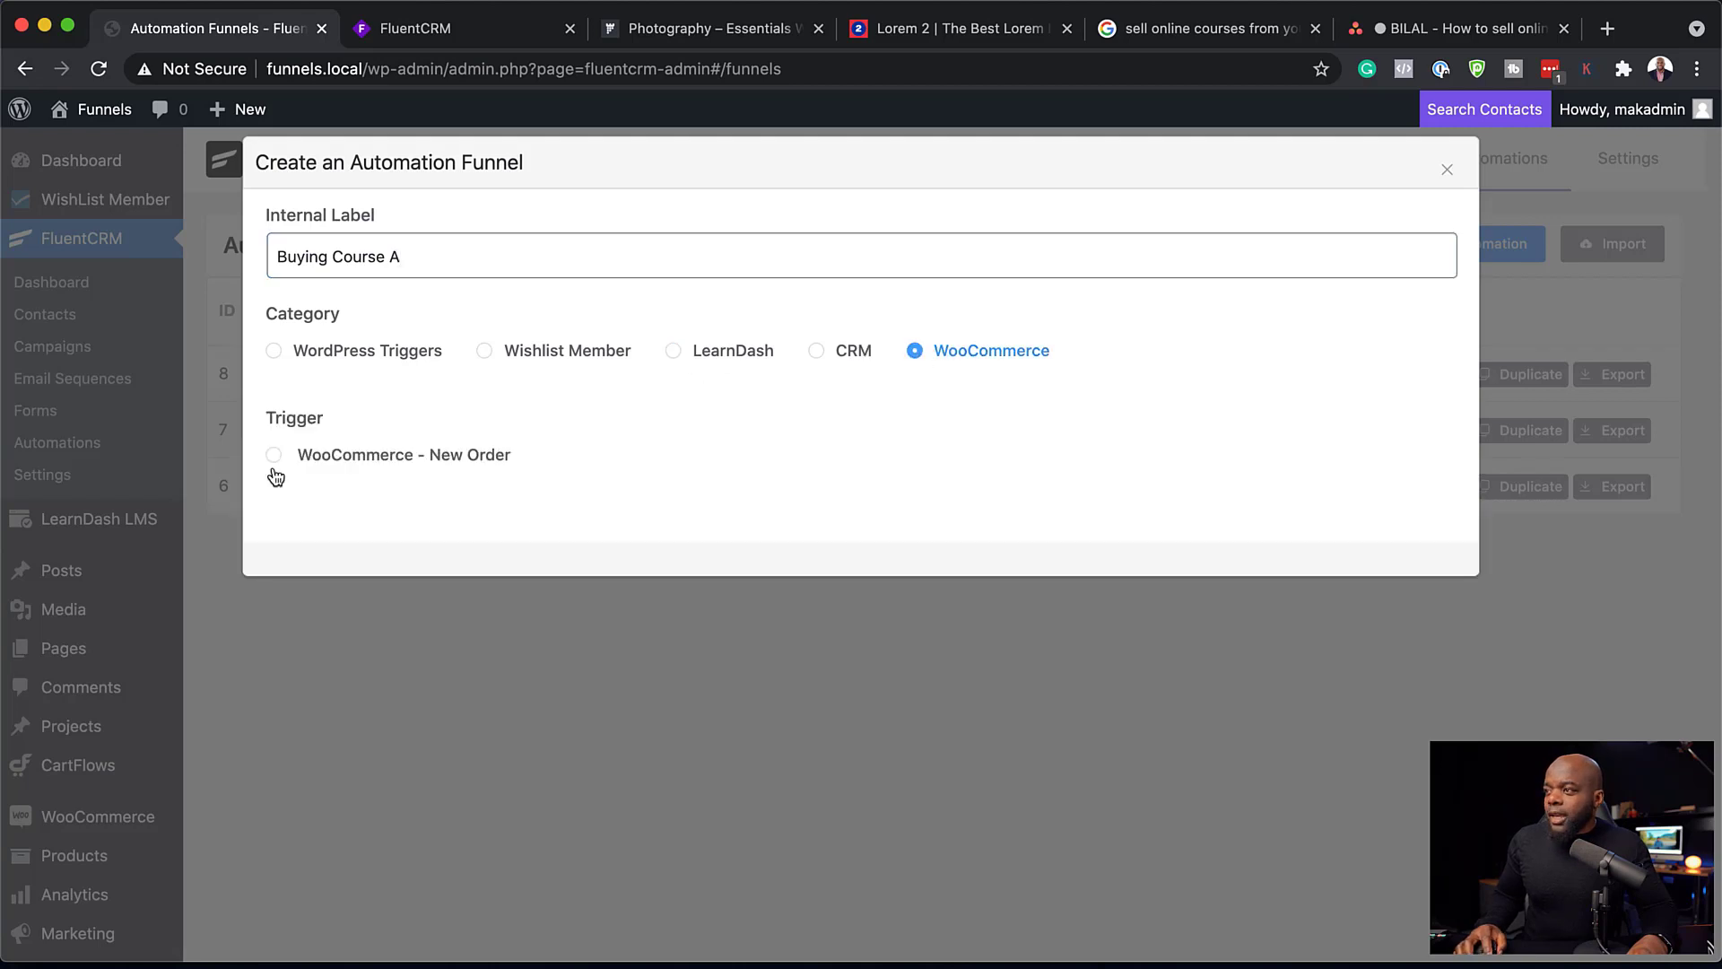
{"action": "left_click", "coordinate": [274, 455]}
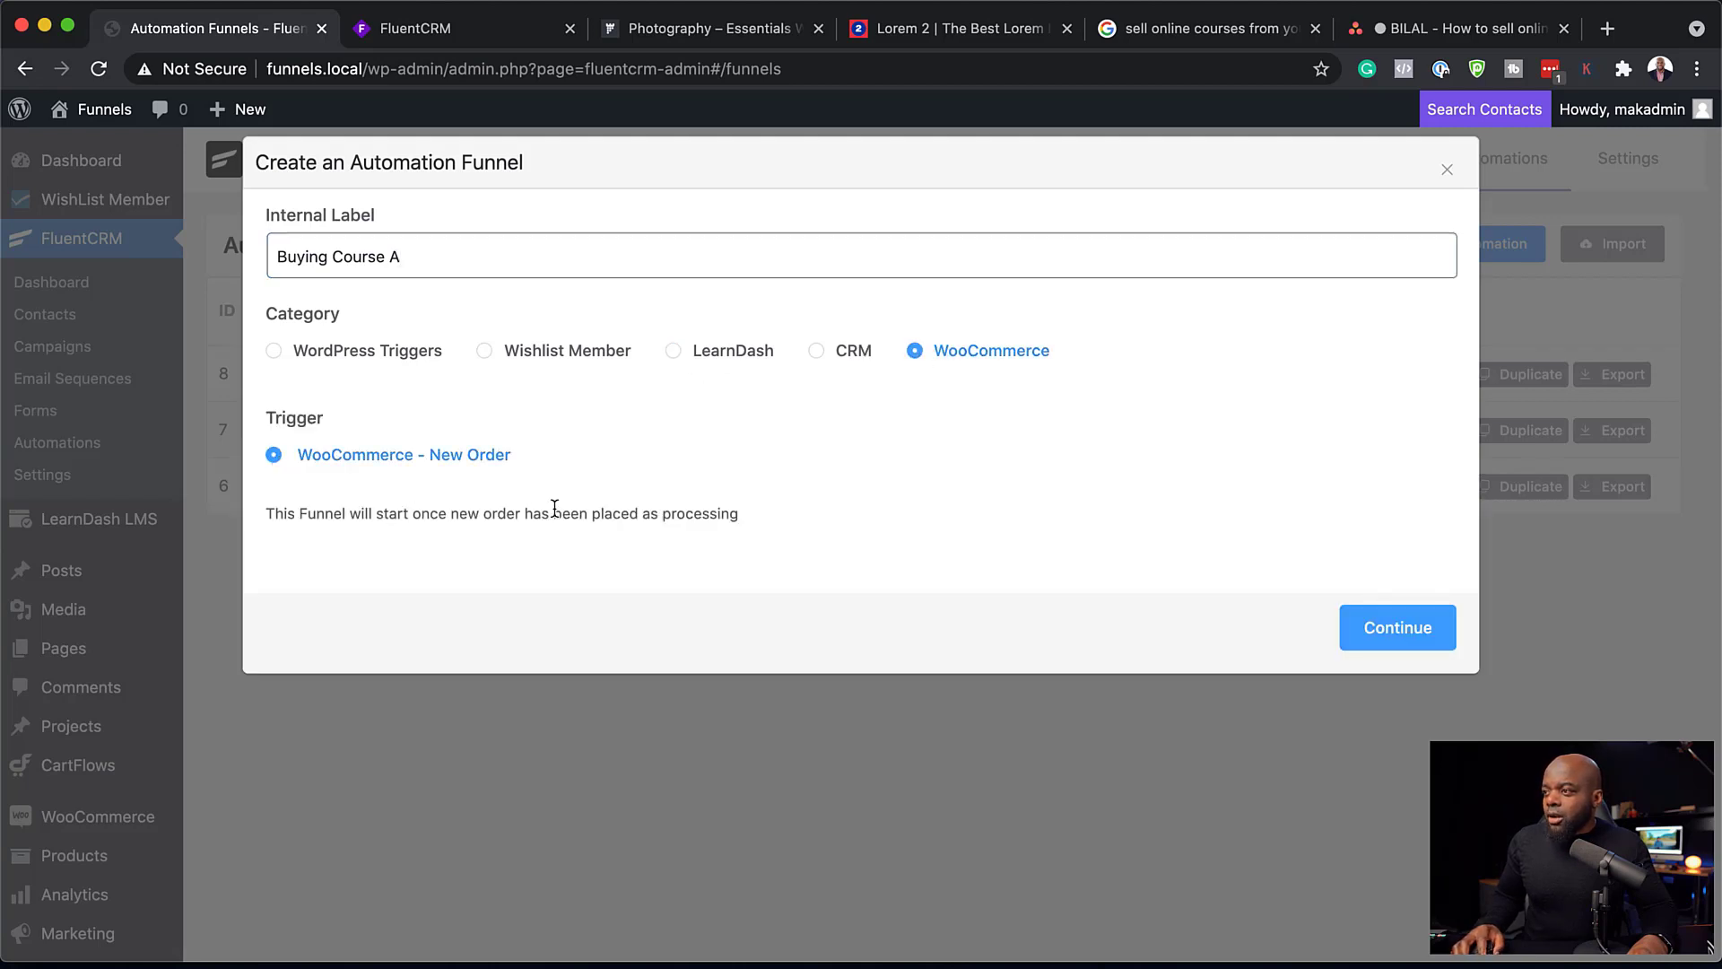
{"action": "left_click", "coordinate": [1410, 630]}
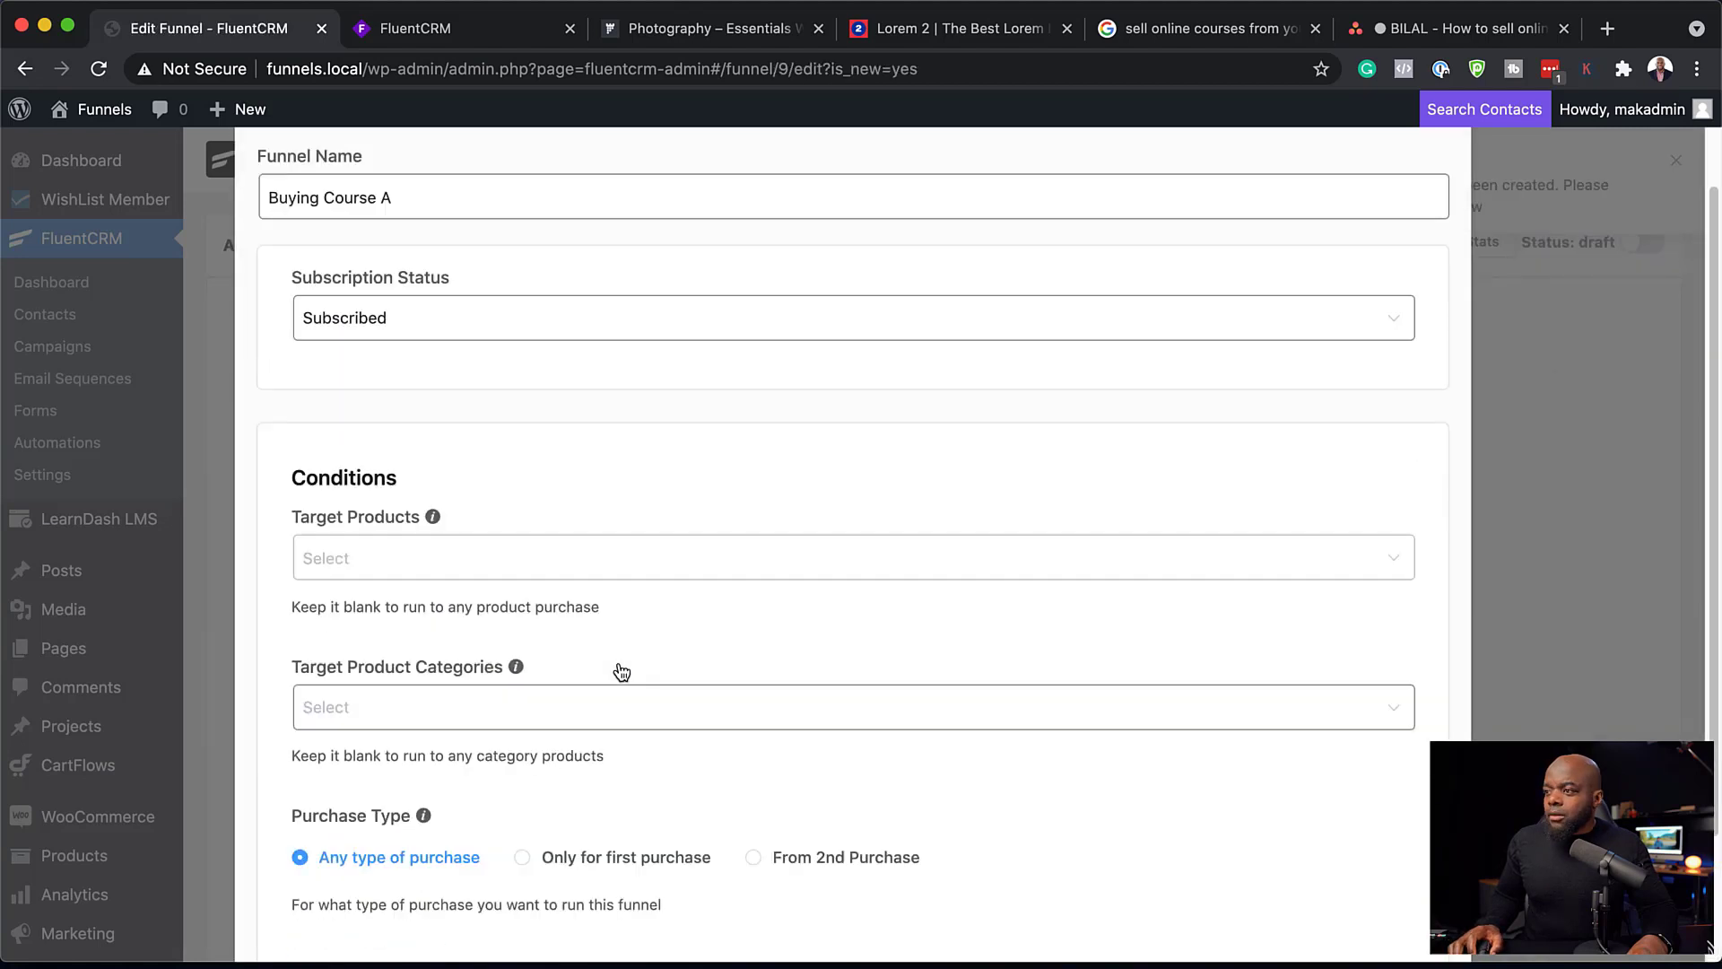
Step: Set Course A as the trigger's target product and save the trigger settings
{"action": "scroll", "coordinate": [526, 608], "scroll_direction": "down", "scroll_amount": 3}
{"action": "left_click", "coordinate": [343, 413]}
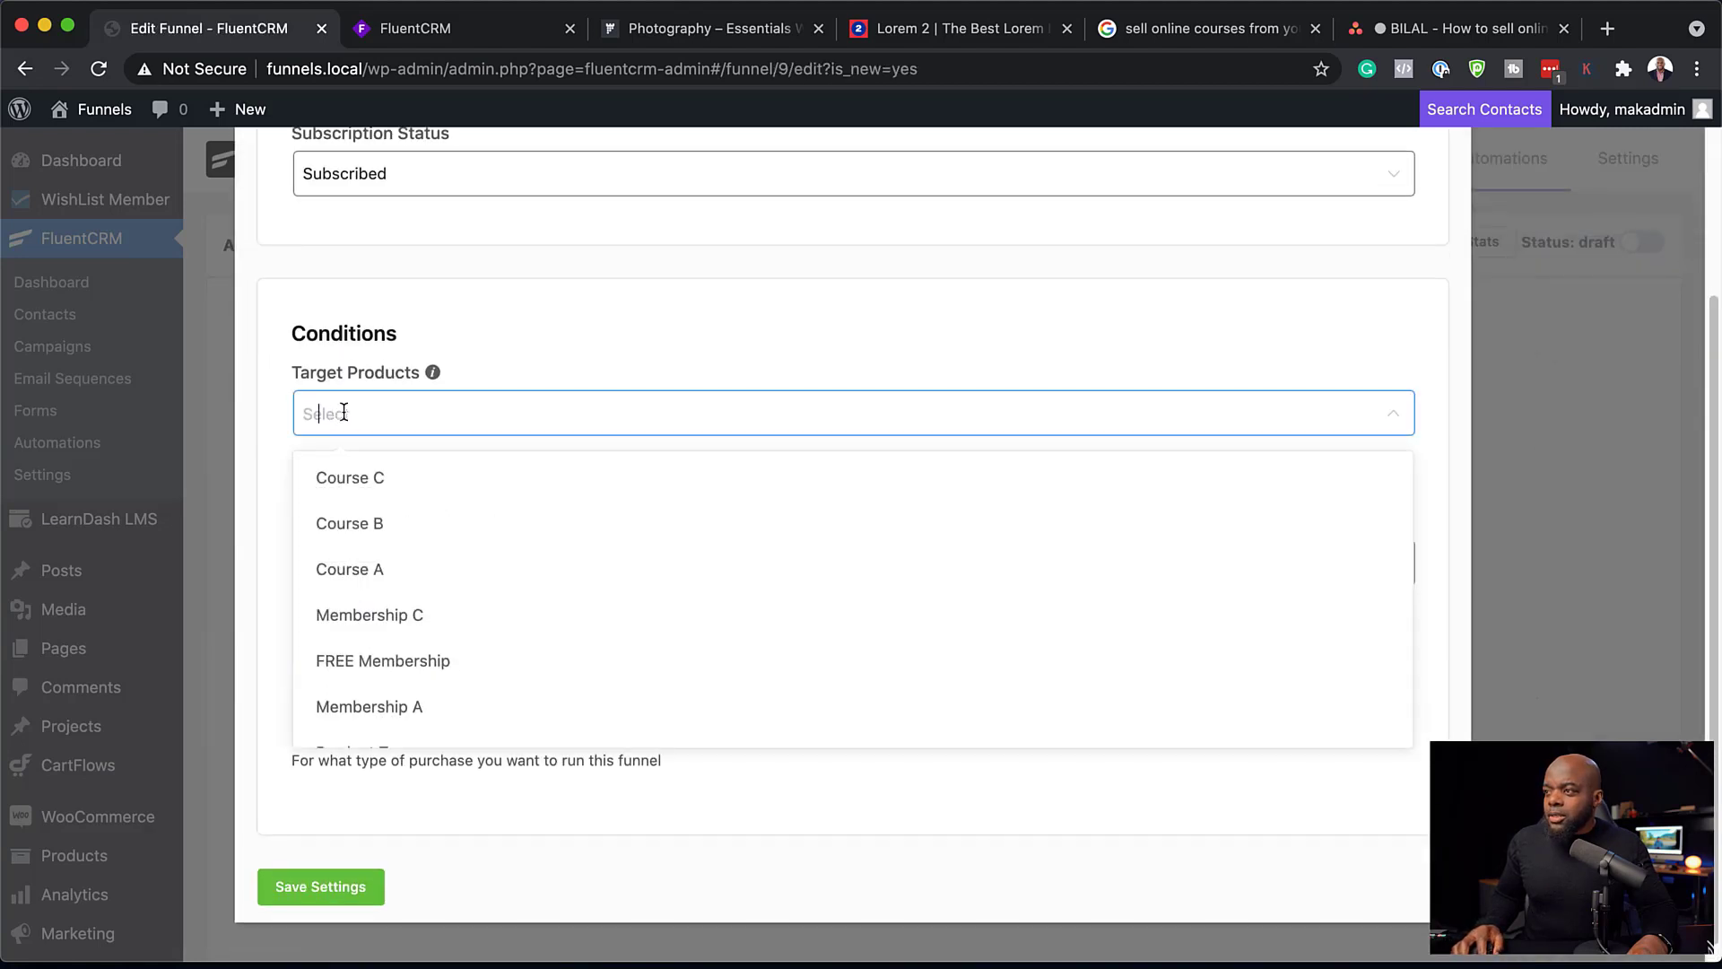
{"action": "left_click", "coordinate": [383, 567]}
{"action": "left_click", "coordinate": [350, 803]}
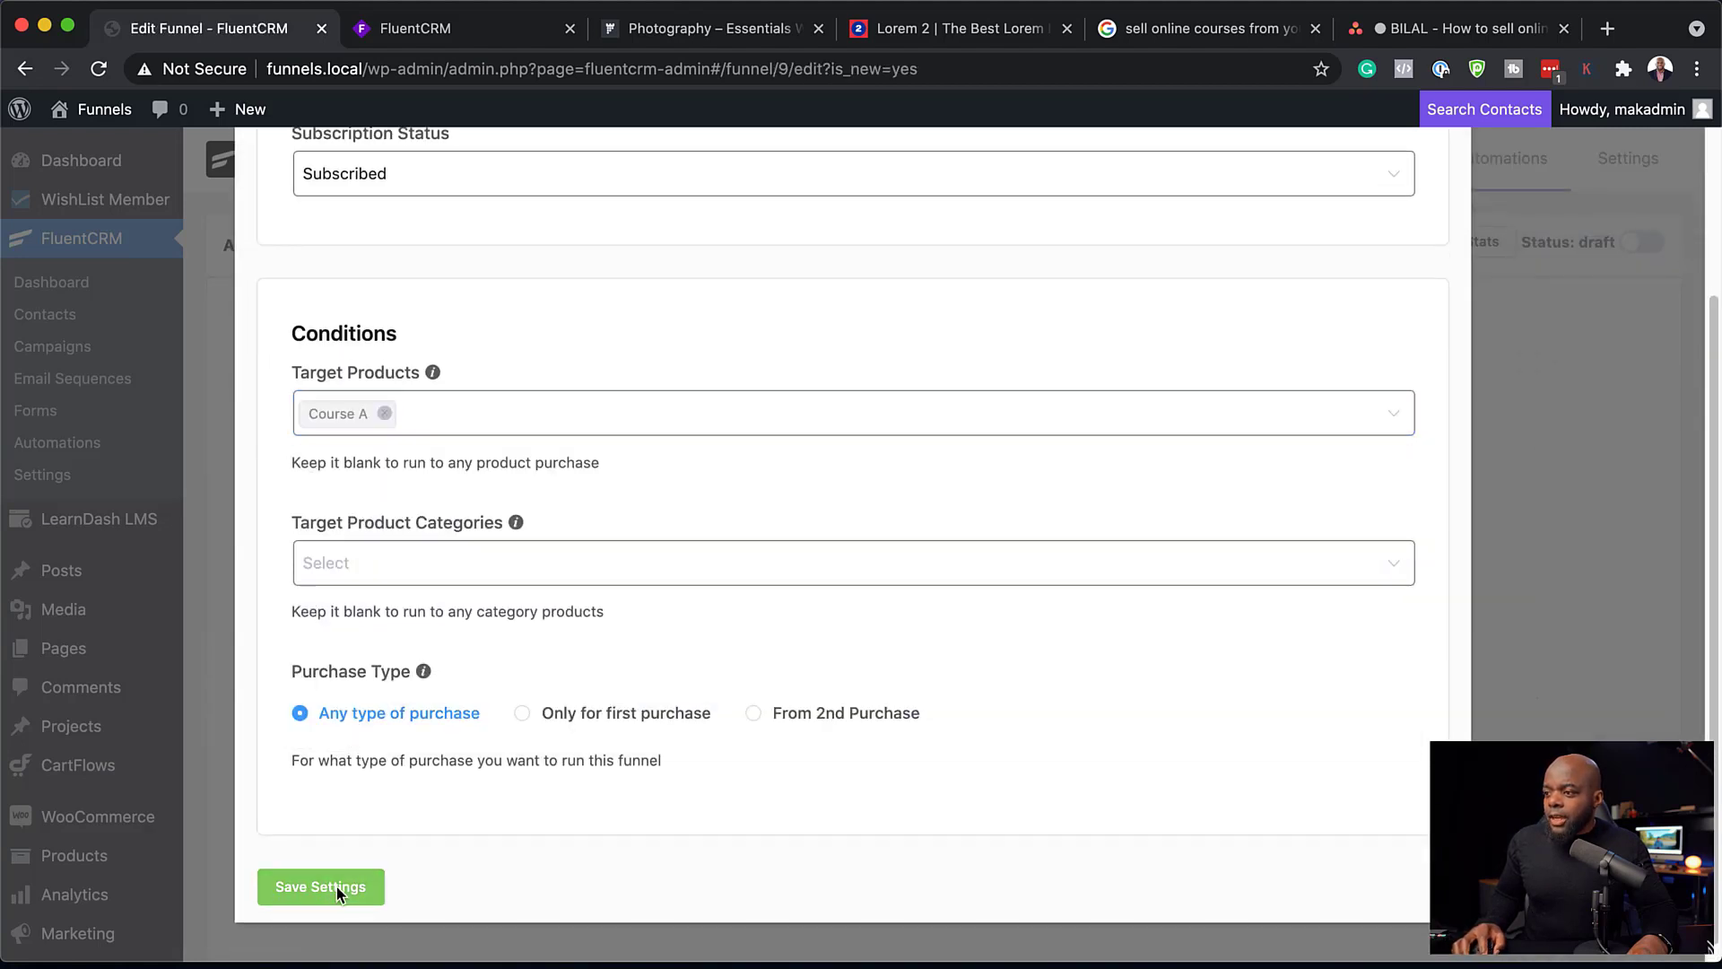
{"action": "left_click", "coordinate": [337, 886]}
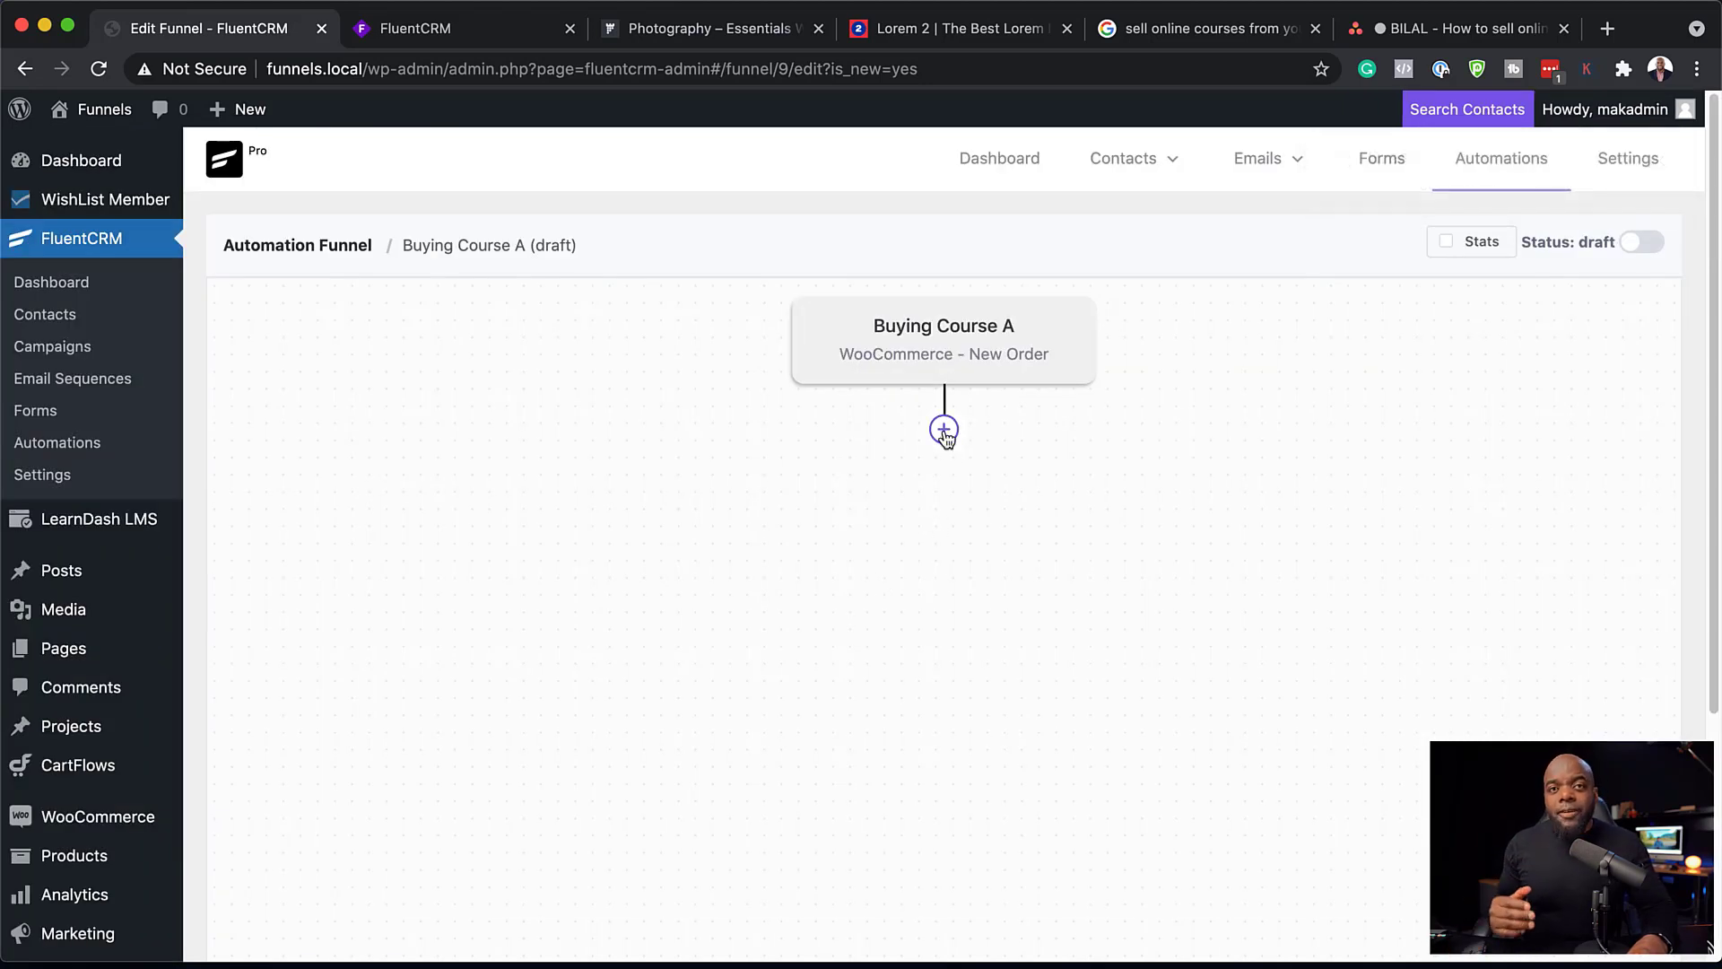
Step: Consult the Whimsical course flowchart, and add the conditional block "Check if the contact purchased a specific product" below the funnel's trigger
{"action": "left_click", "coordinate": [427, 37]}
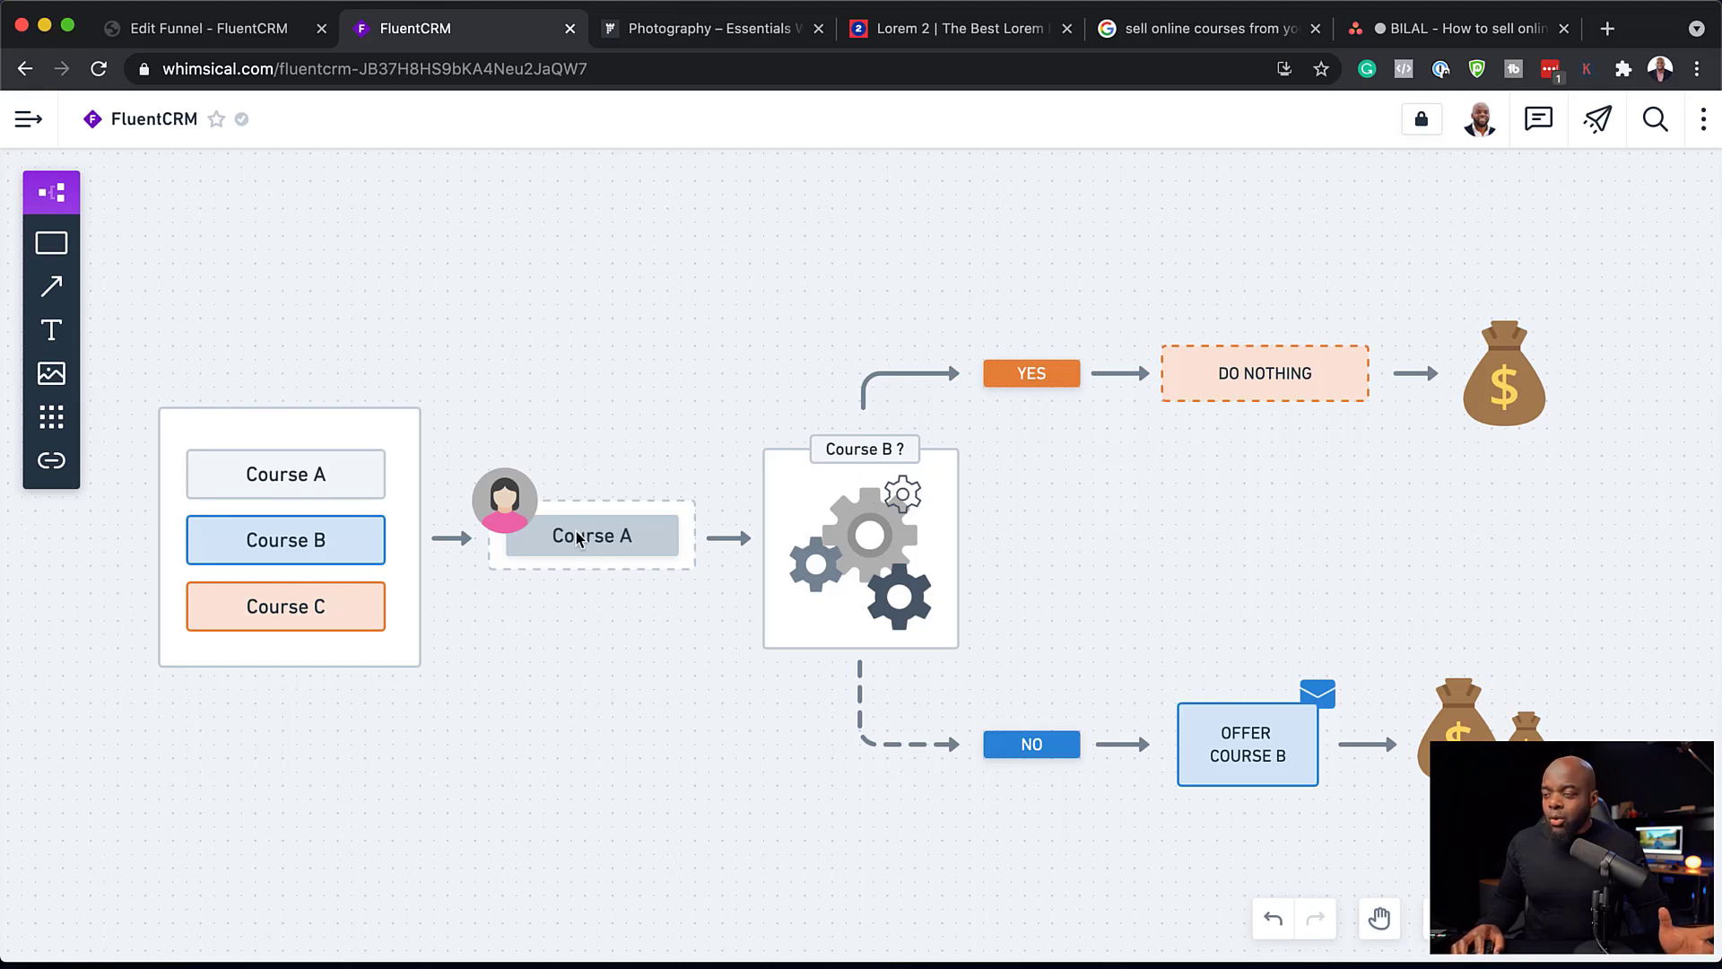
{"action": "left_click", "coordinate": [240, 40]}
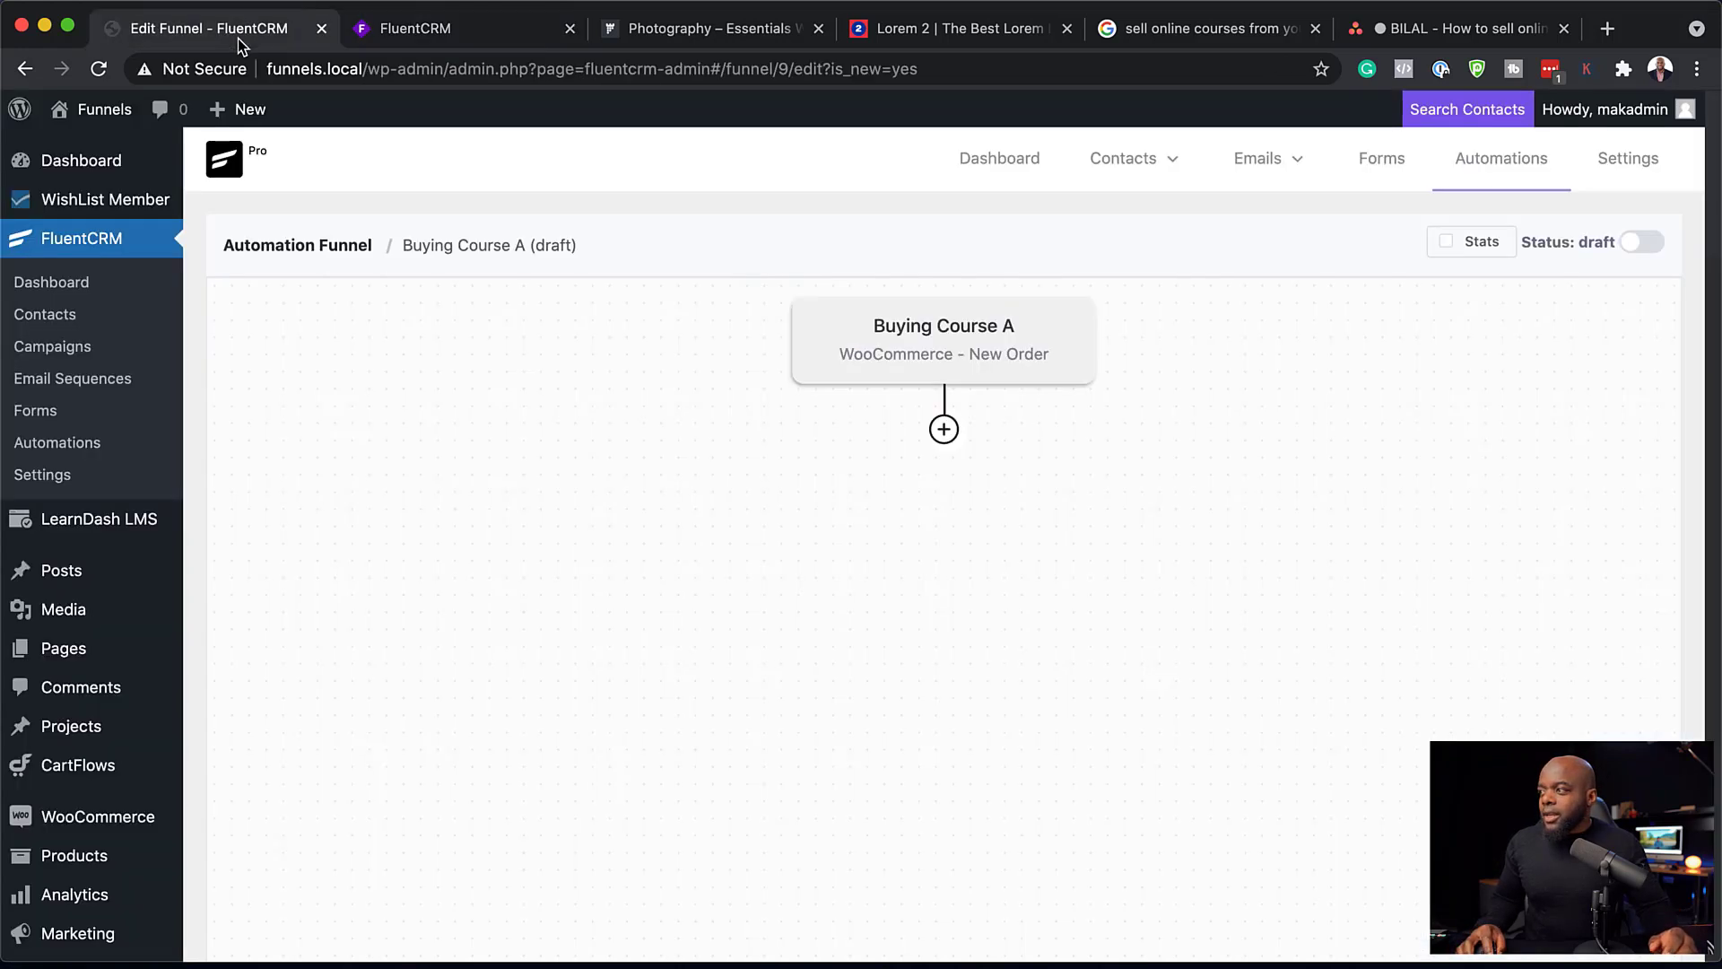
{"action": "left_click", "coordinate": [943, 431]}
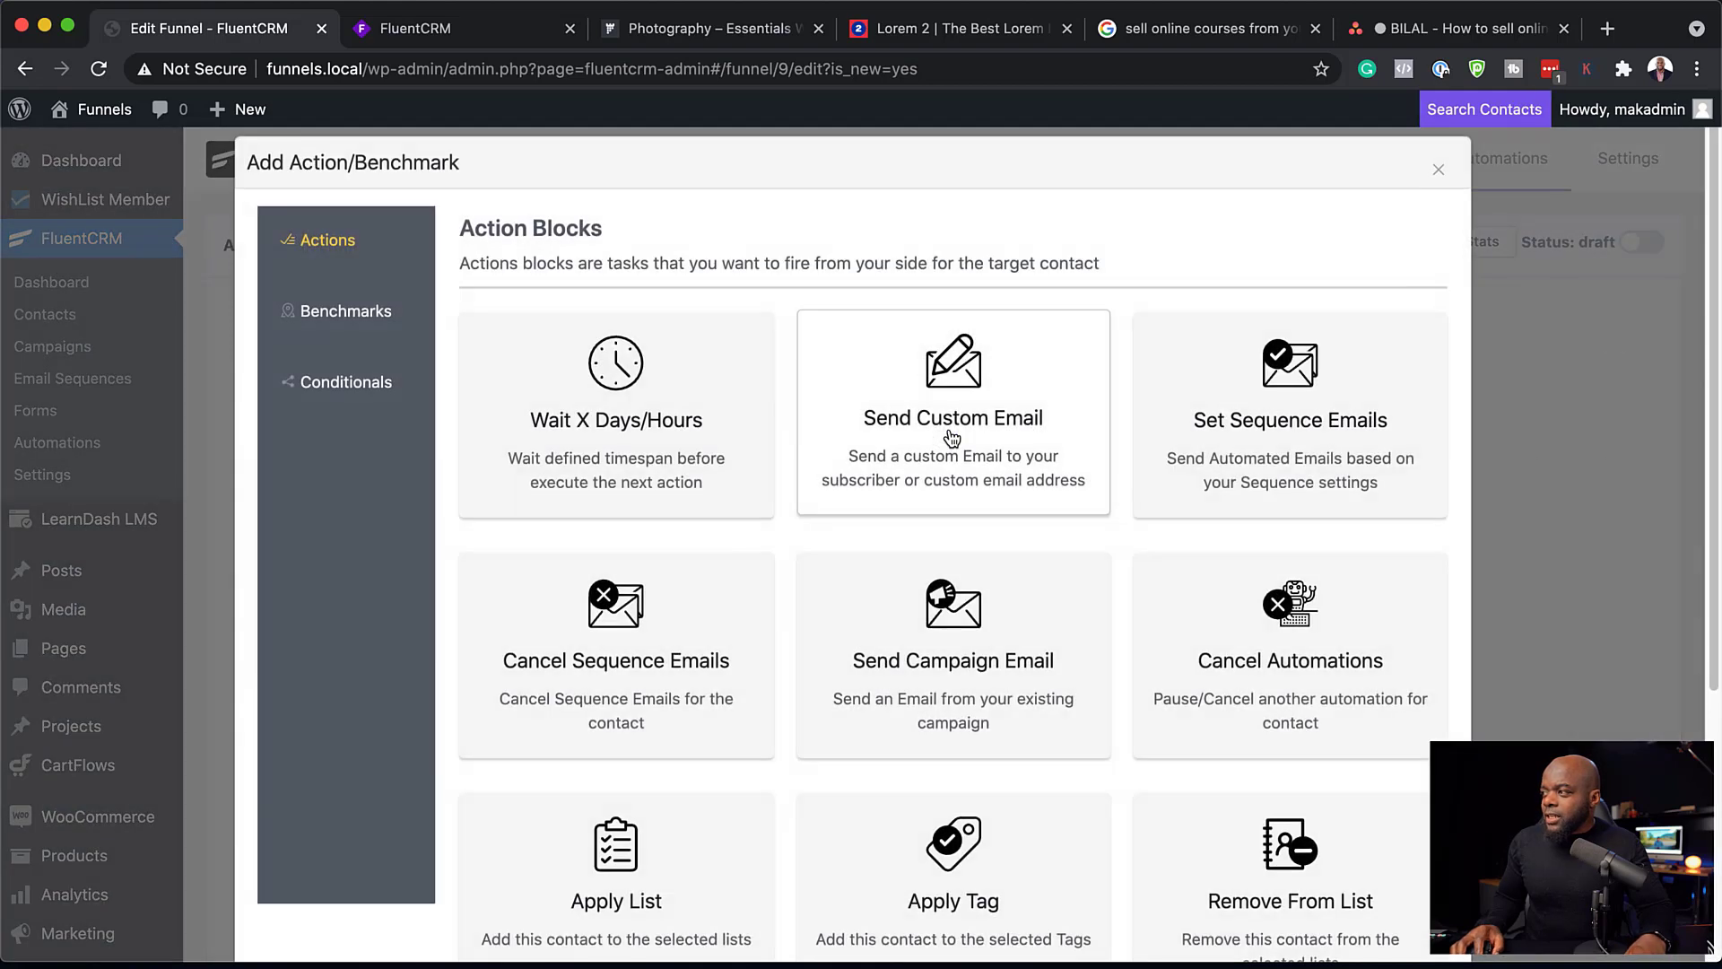
{"action": "left_click", "coordinate": [367, 394]}
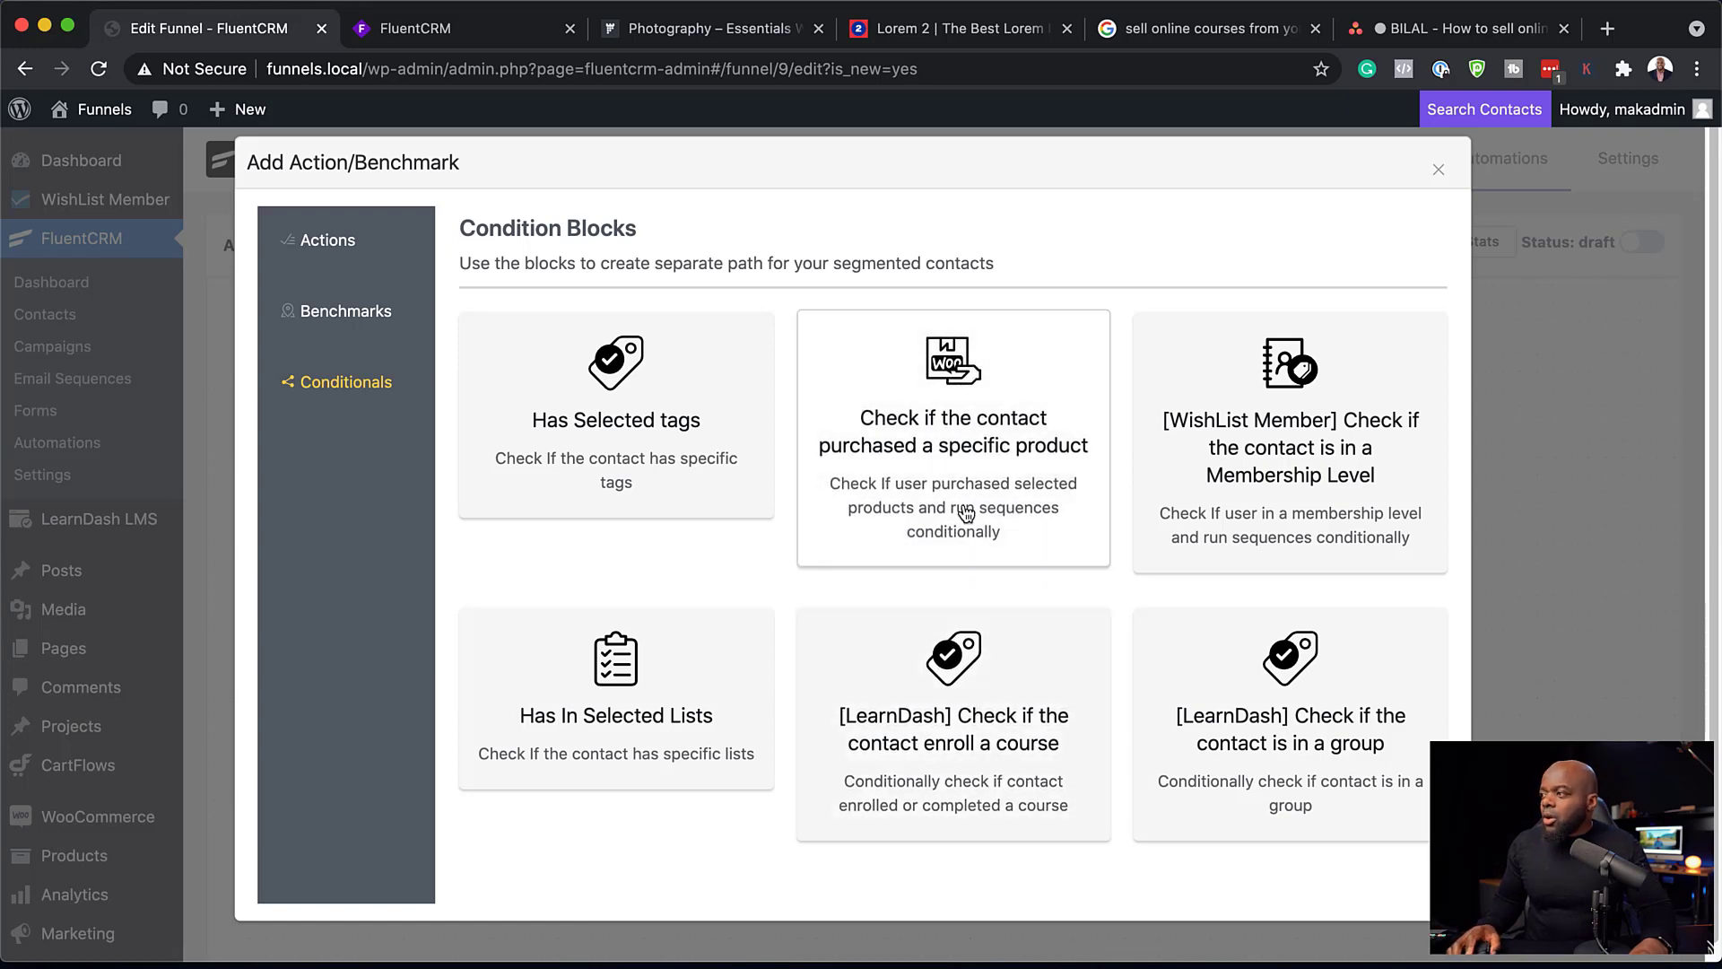
{"action": "left_click", "coordinate": [980, 451]}
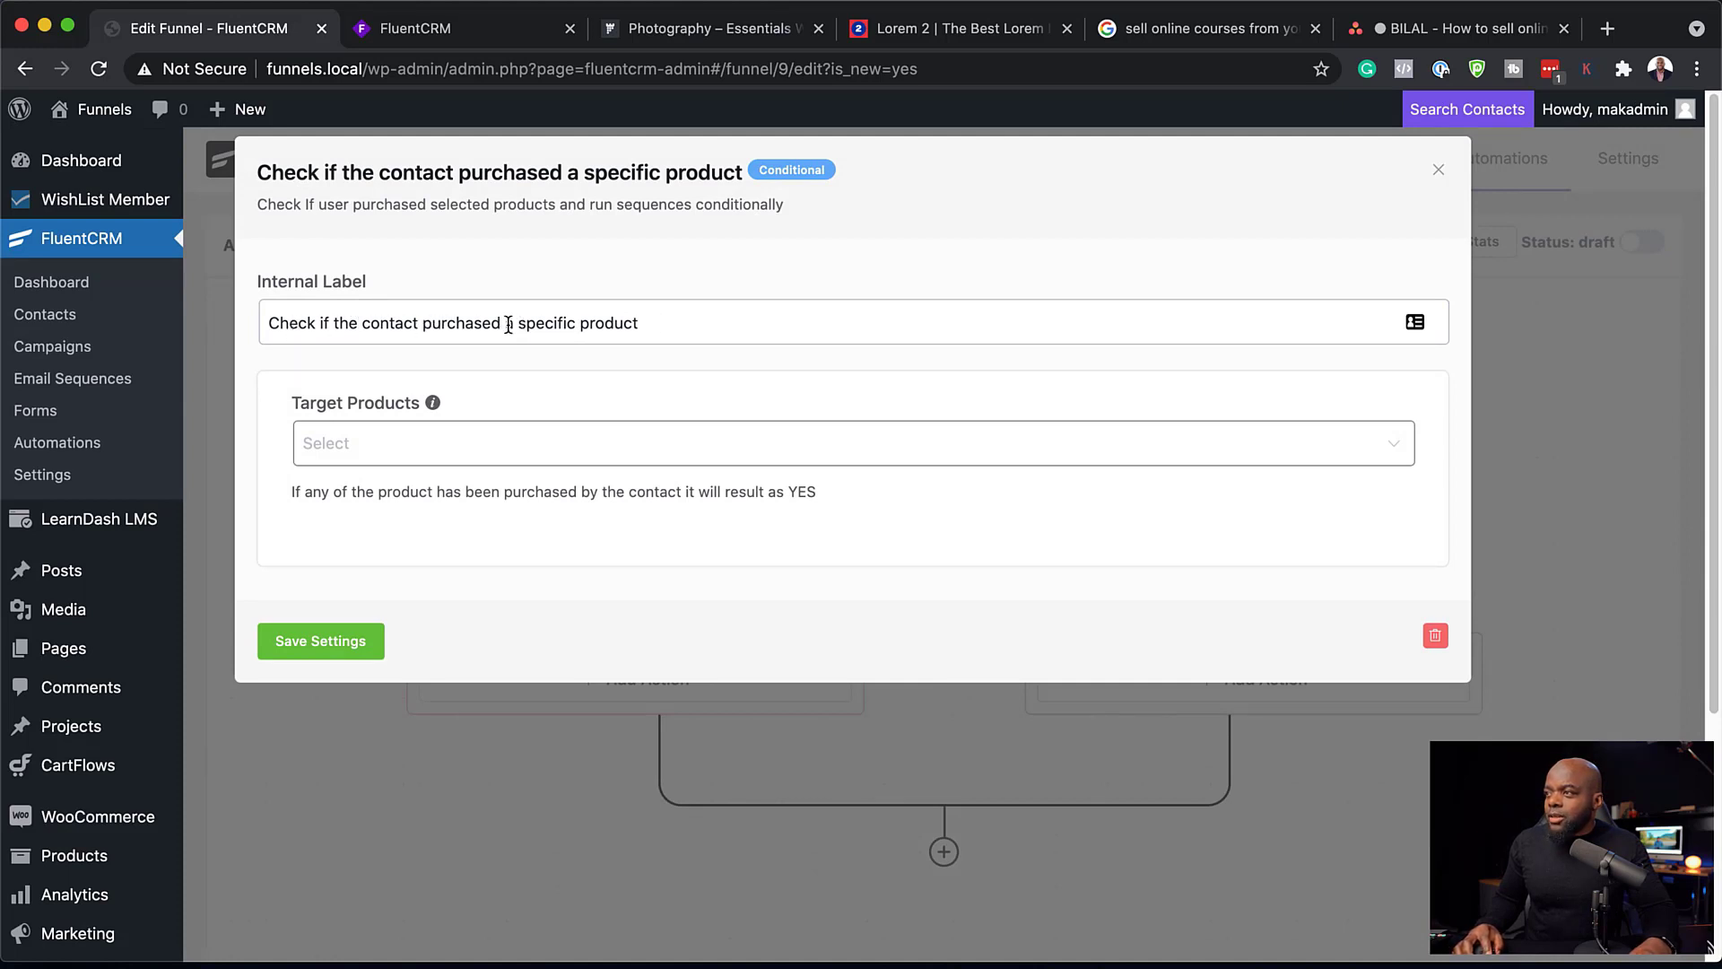
Step: Label the condition "Check if the contact purchased Course B", choose Course B as its target product, and save the settings
{"action": "left_click_drag", "start_coordinate": [506, 324], "coordinate": [752, 332]}
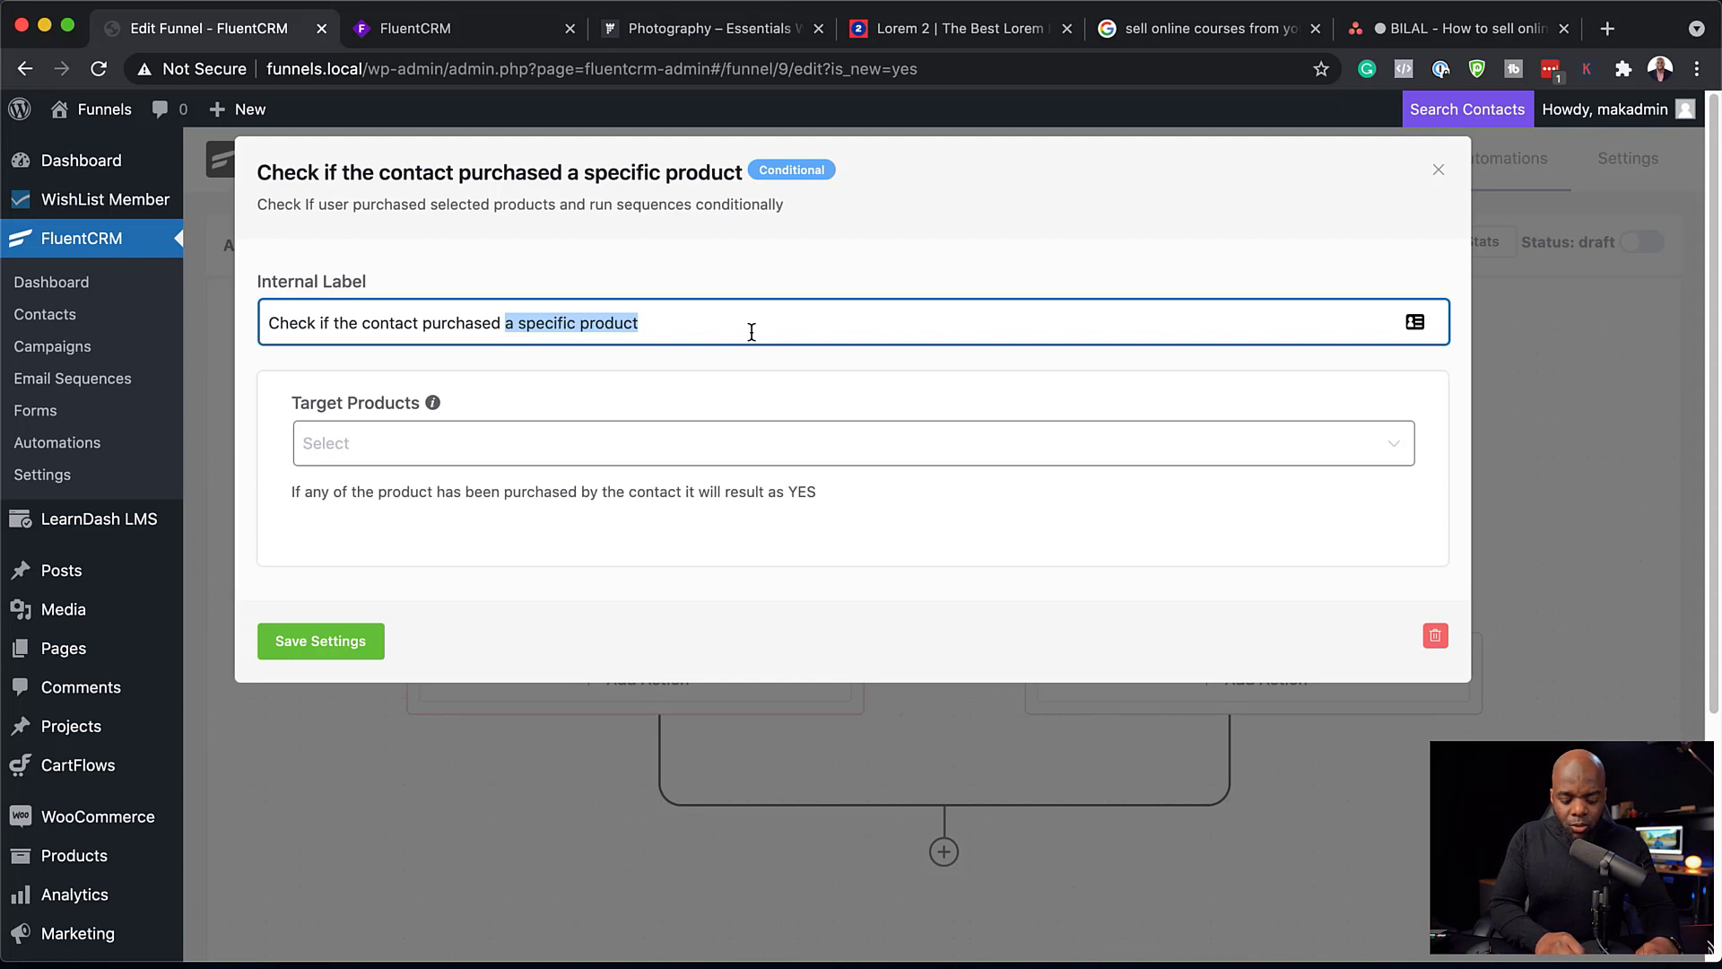
{"action": "type", "text": "Course B"}
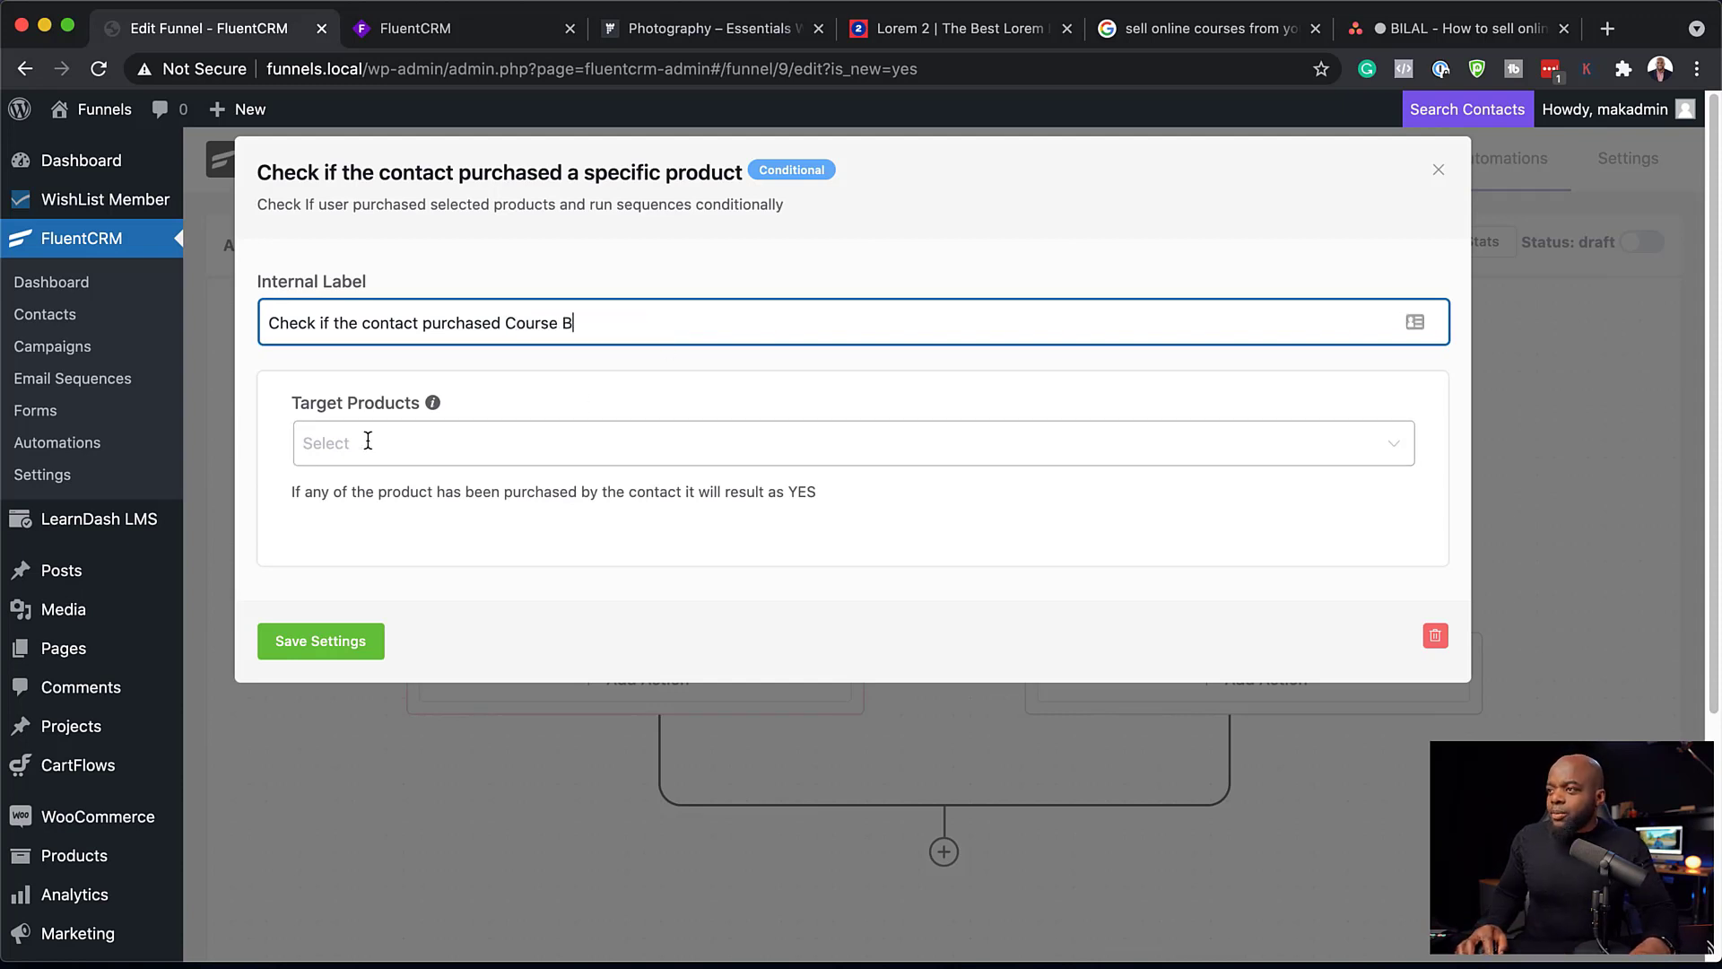
{"action": "left_click", "coordinate": [368, 442]}
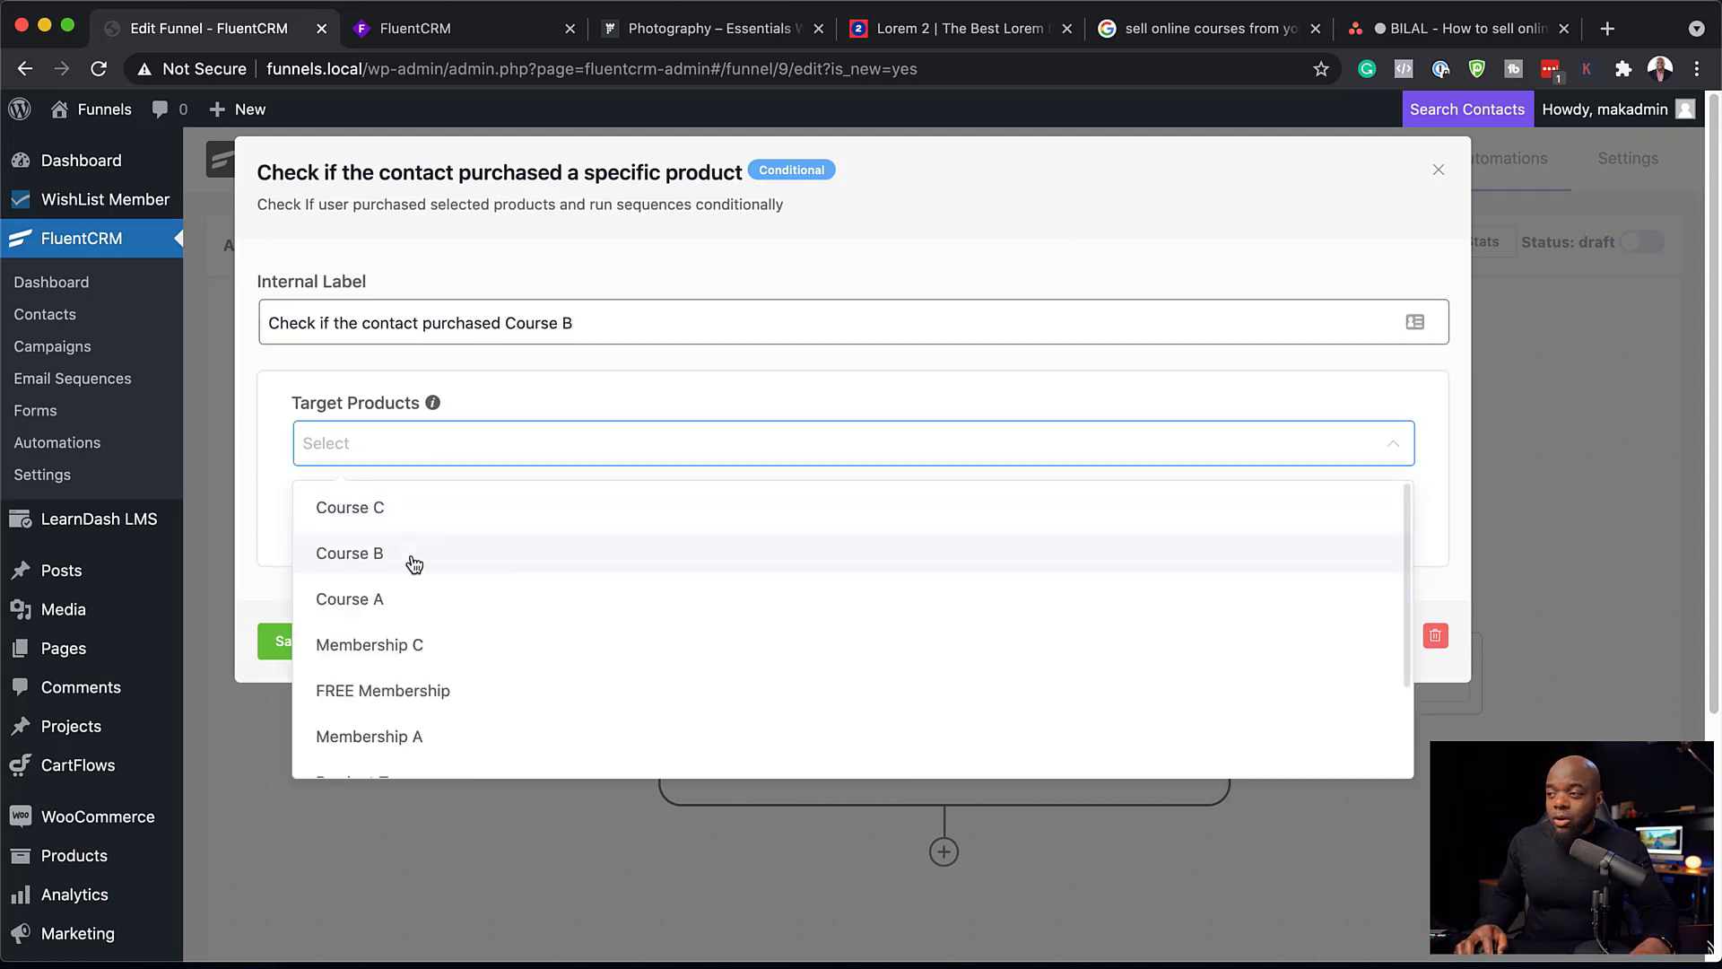
{"action": "left_click", "coordinate": [411, 558]}
{"action": "left_click", "coordinate": [327, 648]}
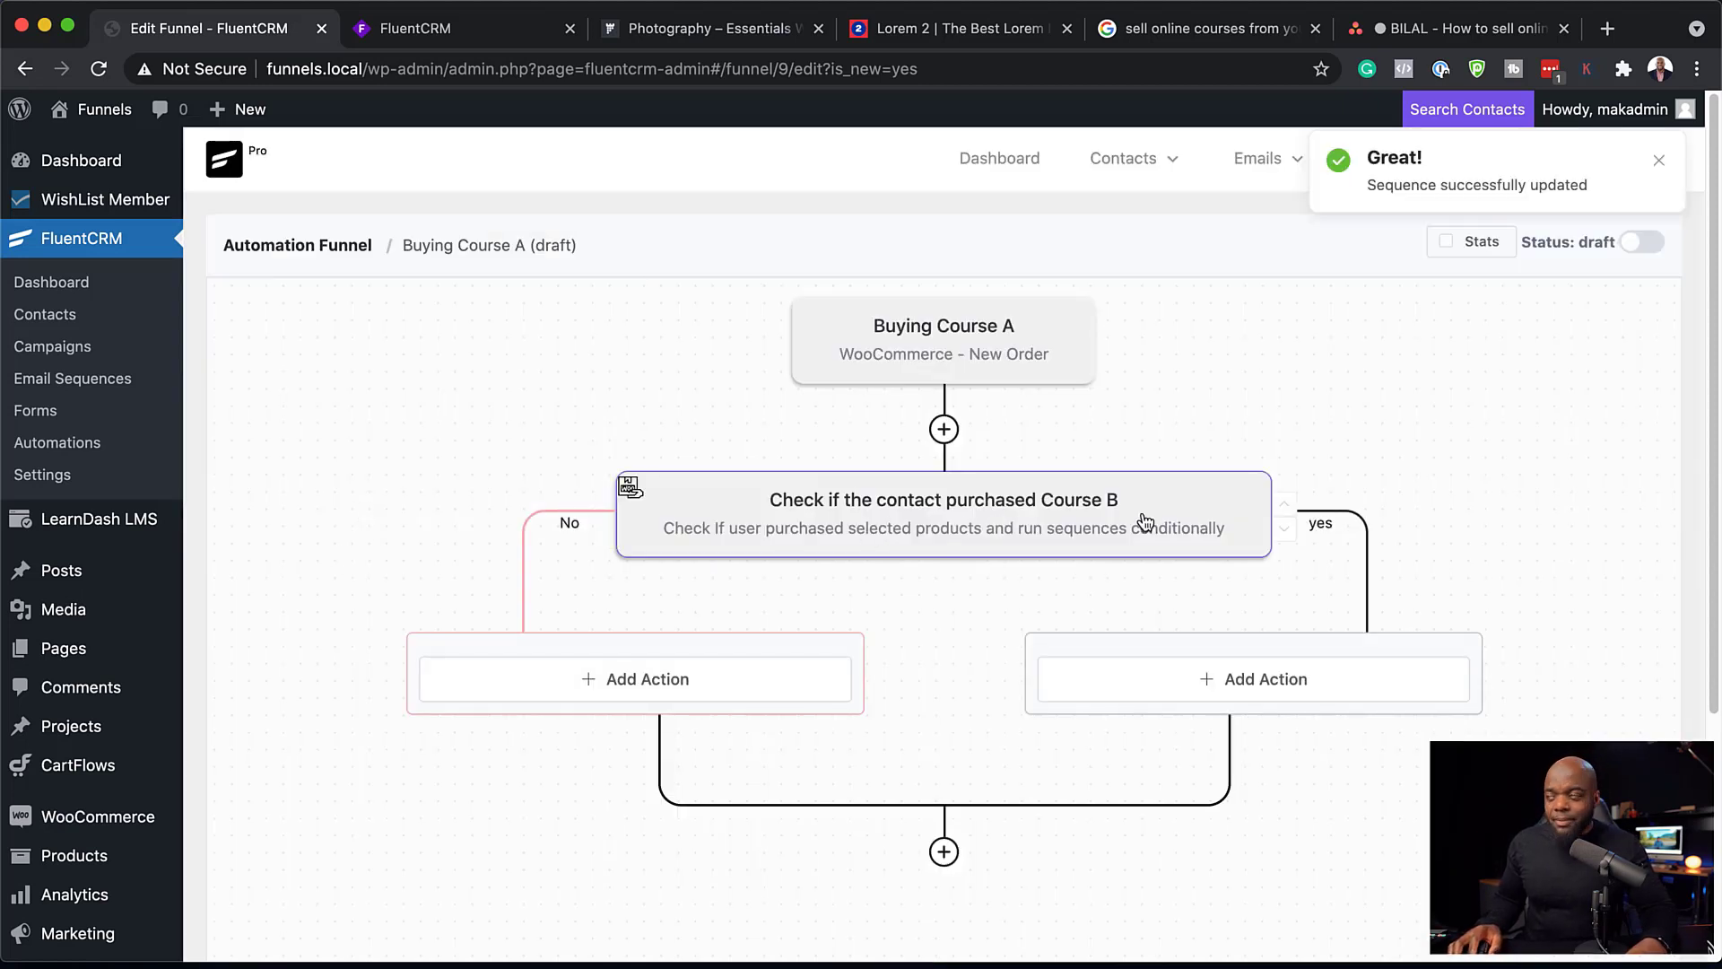
Step: Compare the funnel's Yes and No branches with the Whimsical flowchart, and return to the funnel editor
{"action": "scroll", "coordinate": [807, 511], "scroll_direction": "down", "scroll_amount": 3}
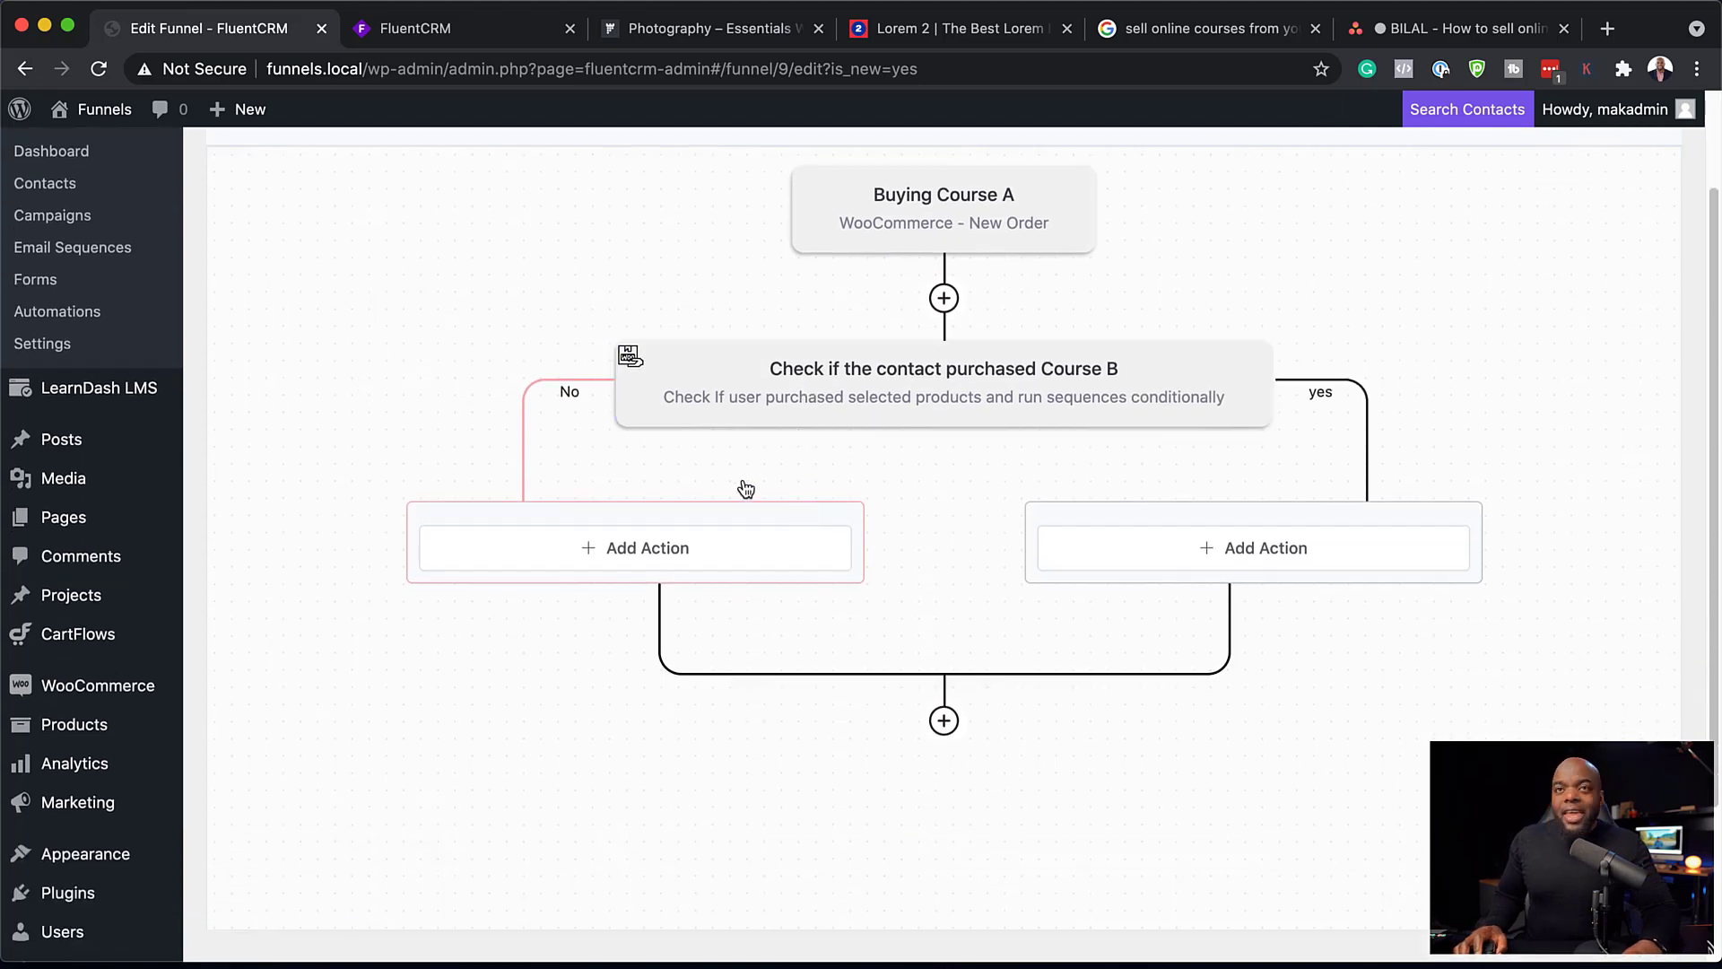
{"action": "left_click", "coordinate": [485, 36]}
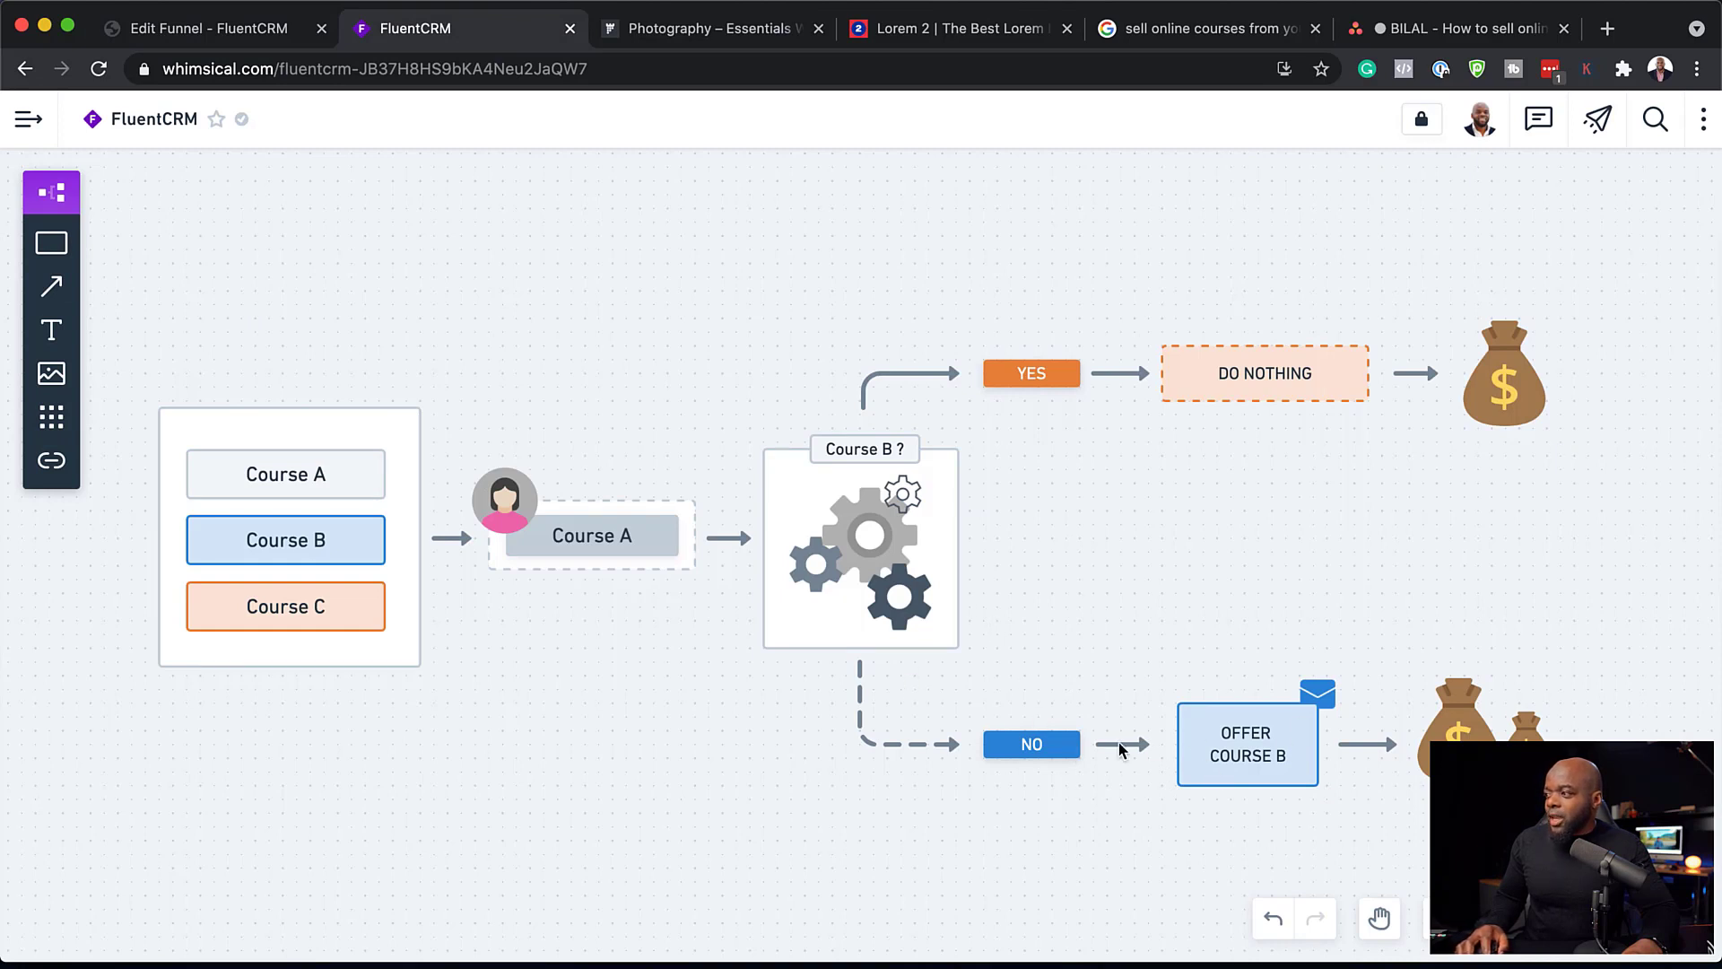
{"action": "key", "text": "ctrl+shift+Tab"}
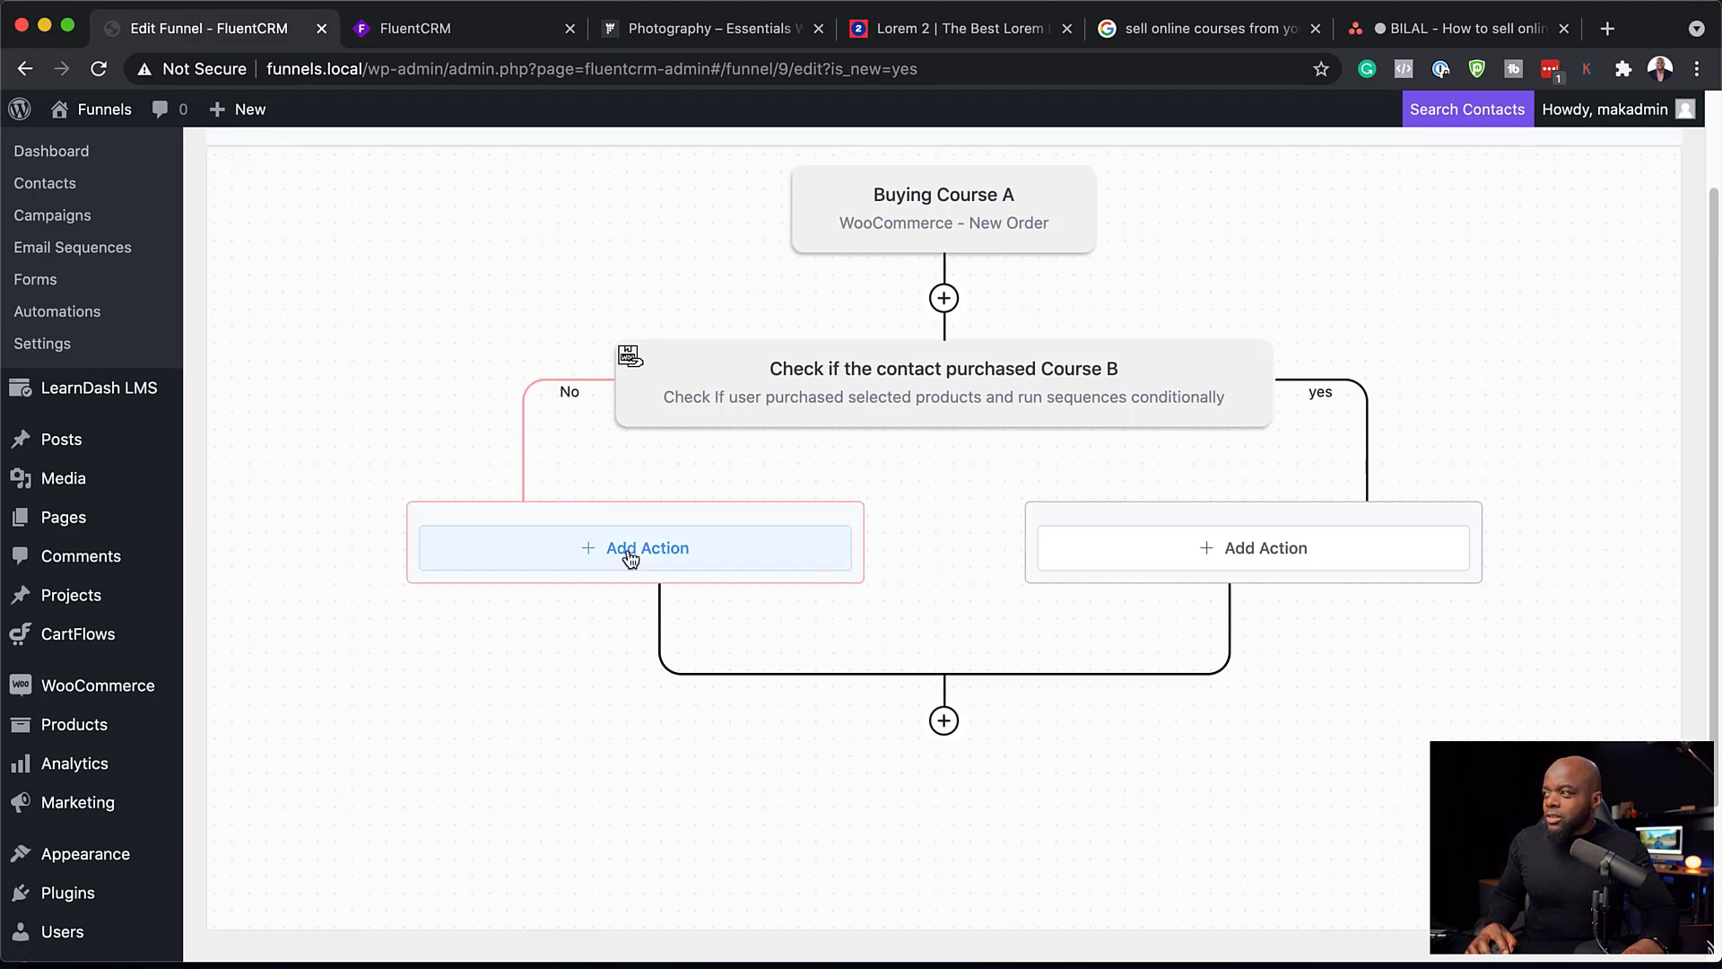
Step: Add a Send Custom Email action to the No branch, labelled "Offer to Course B" with the email subject "One time offer!"
{"action": "left_click", "coordinate": [682, 552]}
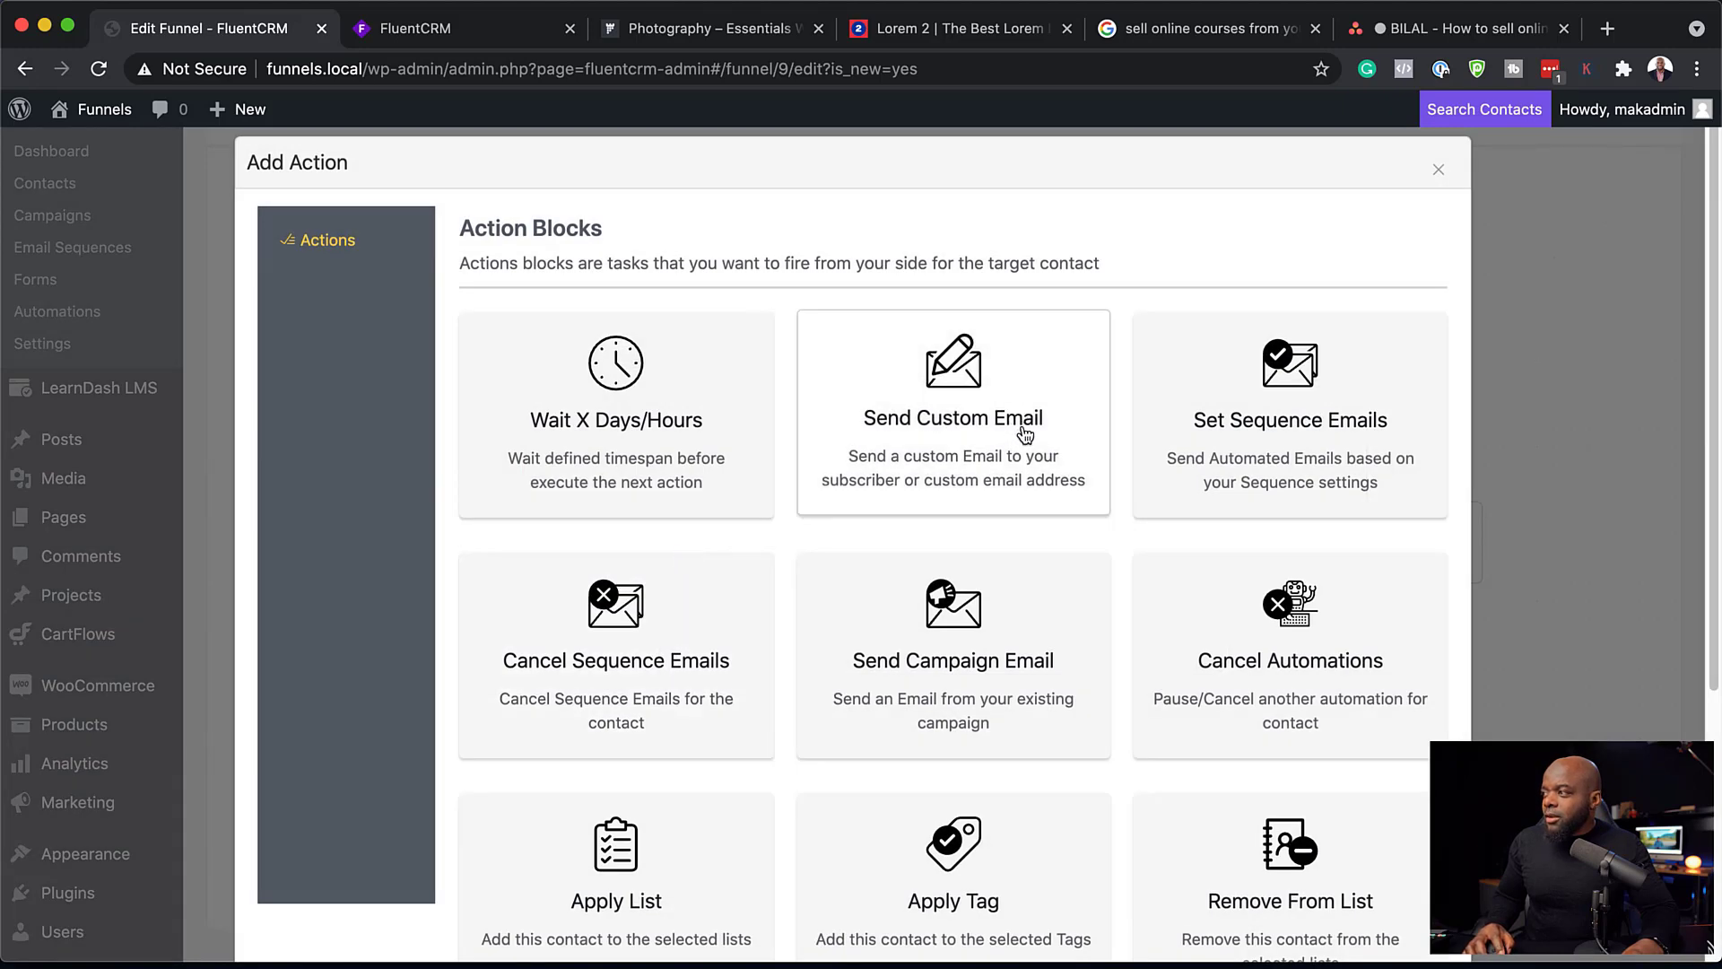
{"action": "left_click", "coordinate": [1026, 430]}
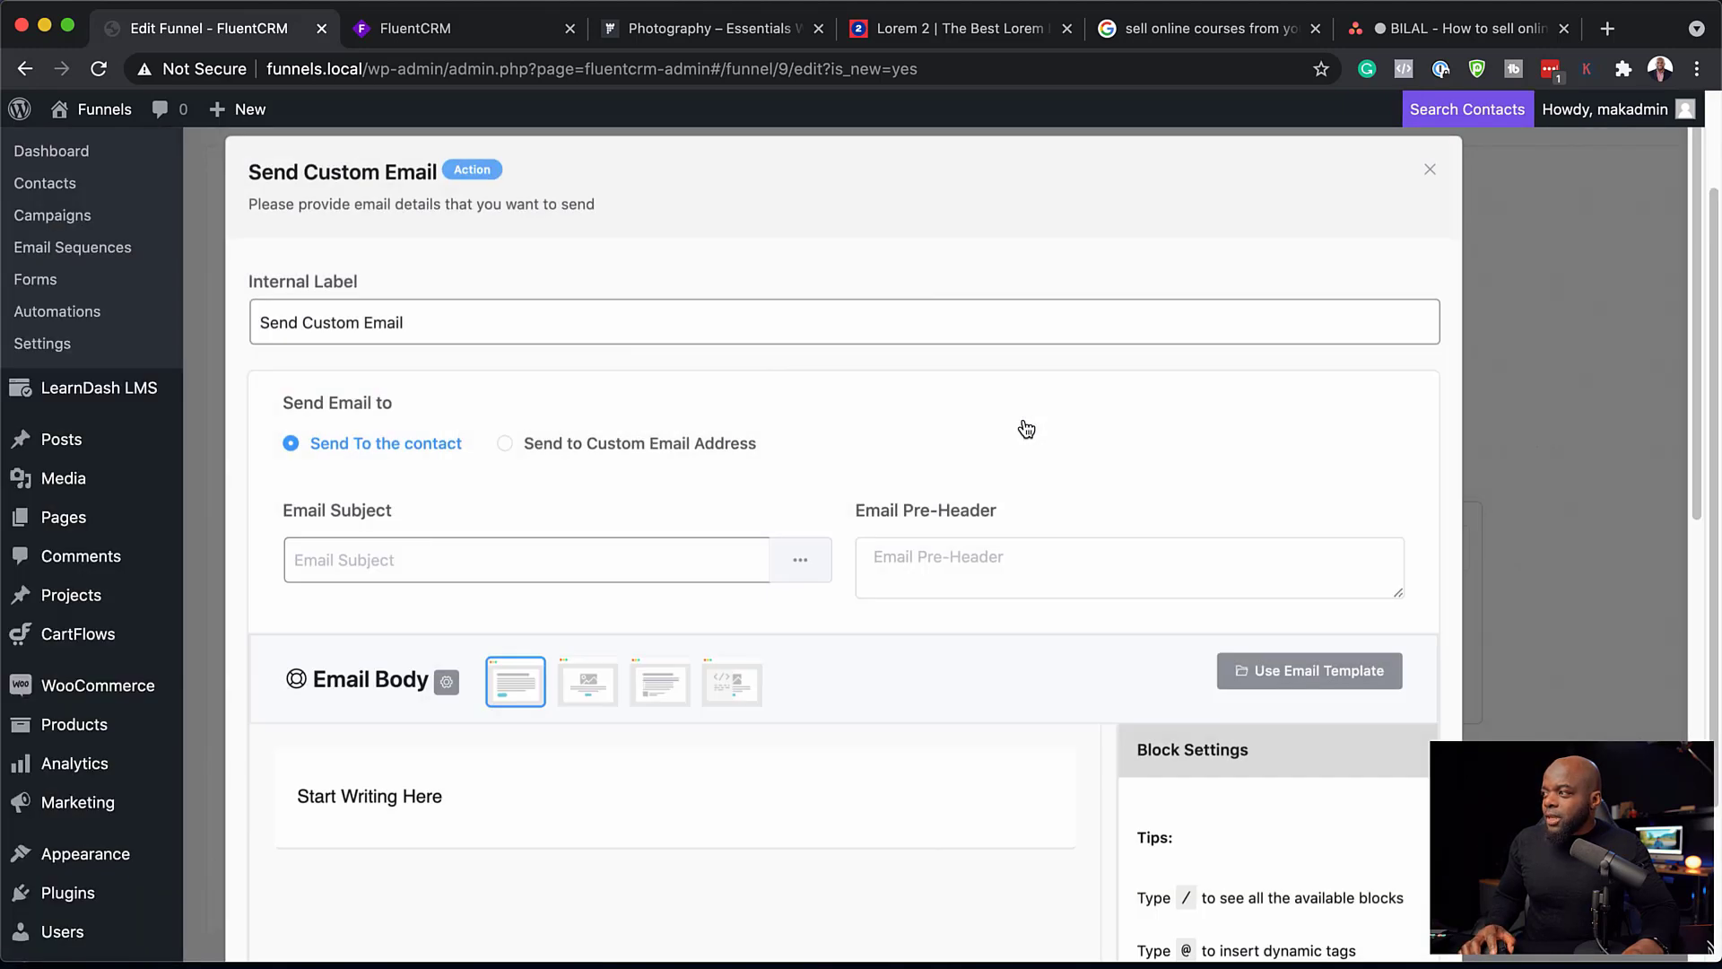
{"action": "triple_click", "coordinate": [727, 322]}
{"action": "type", "text": "O"}
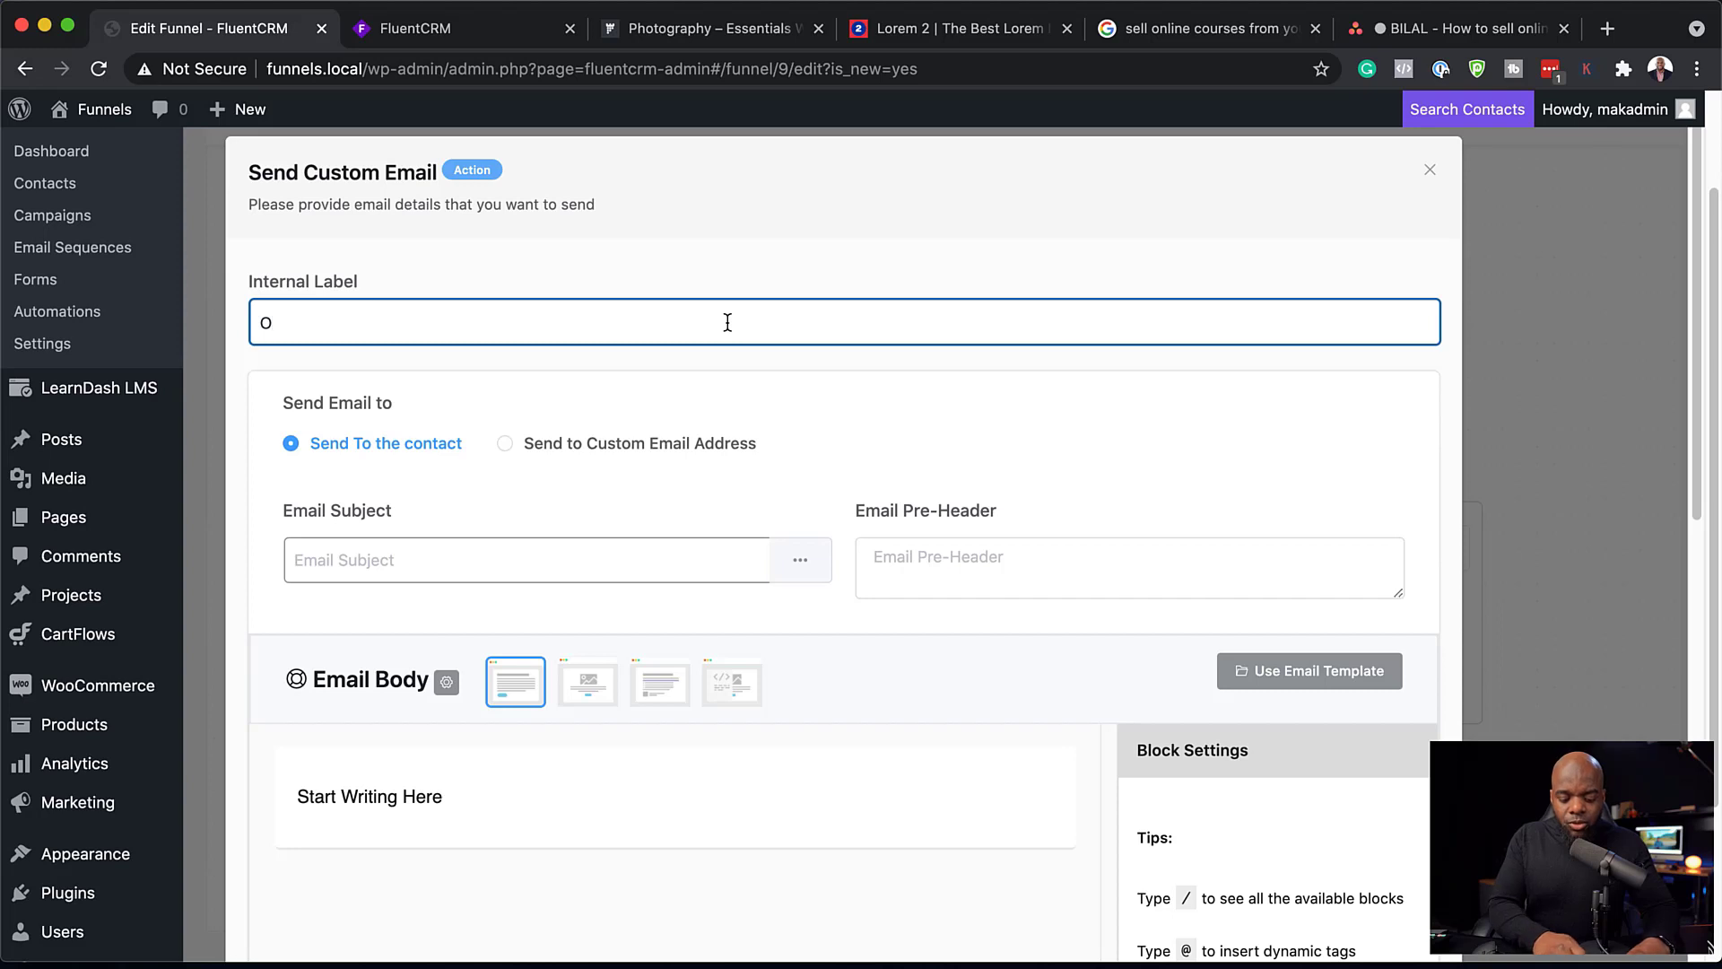
{"action": "type", "text": "ffer to Course B"}
{"action": "left_click", "coordinate": [431, 562]}
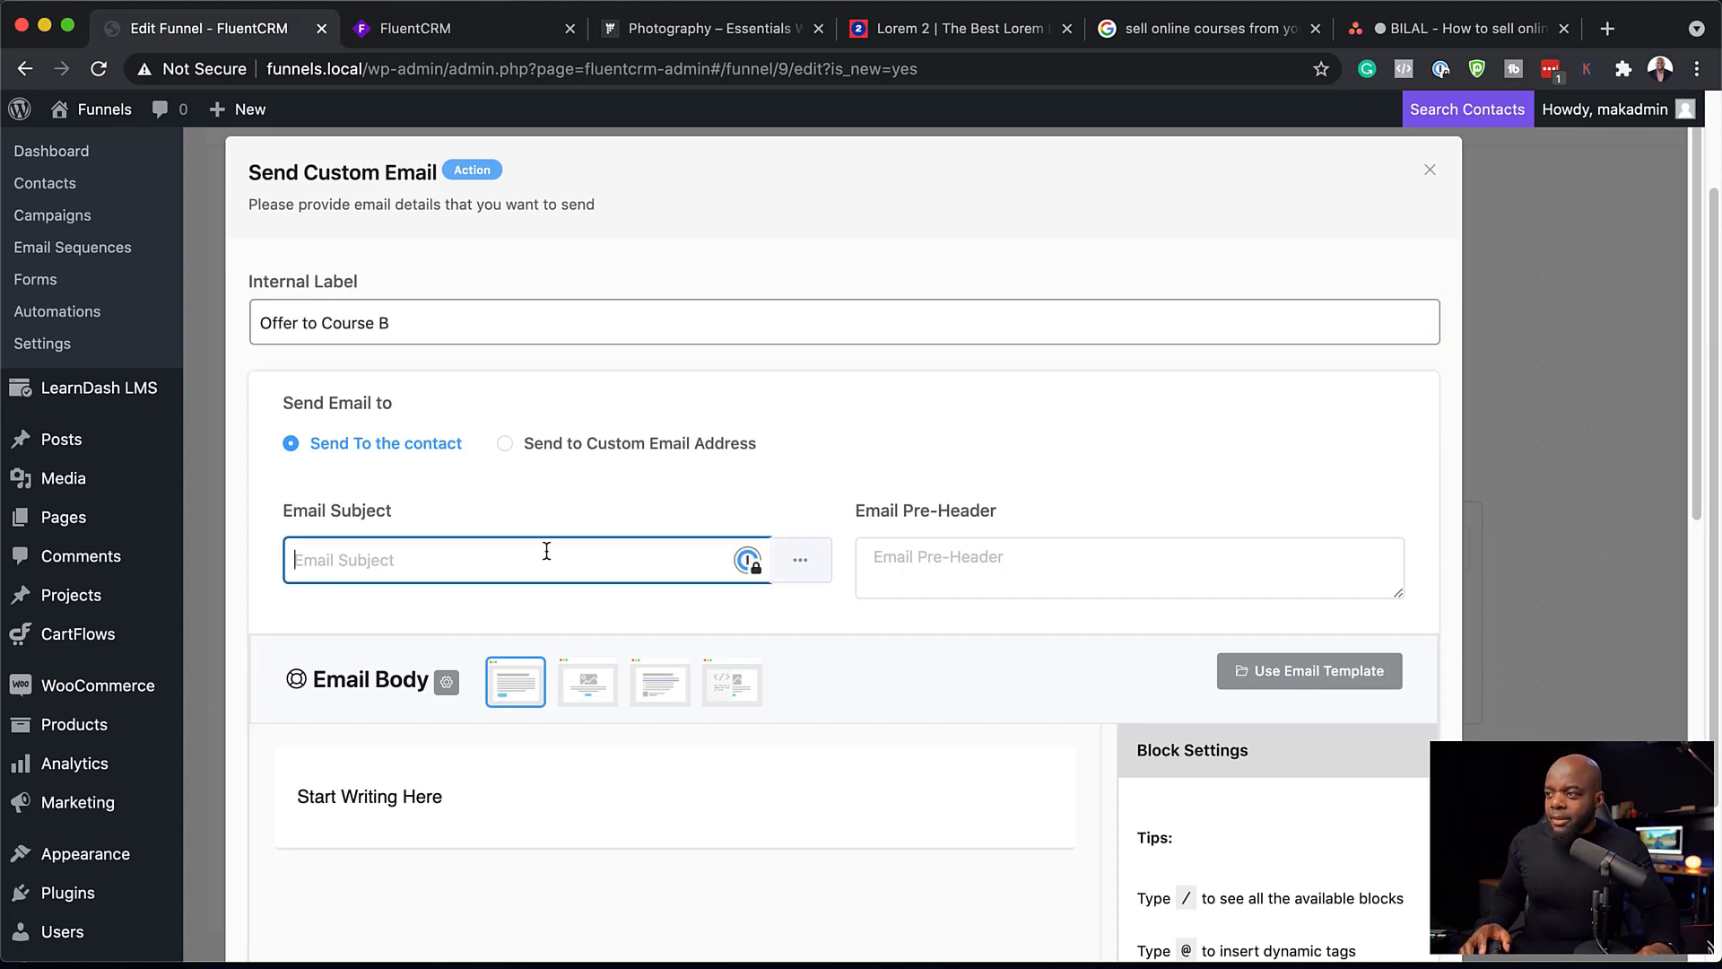
{"action": "type", "text": "One time offer!"}
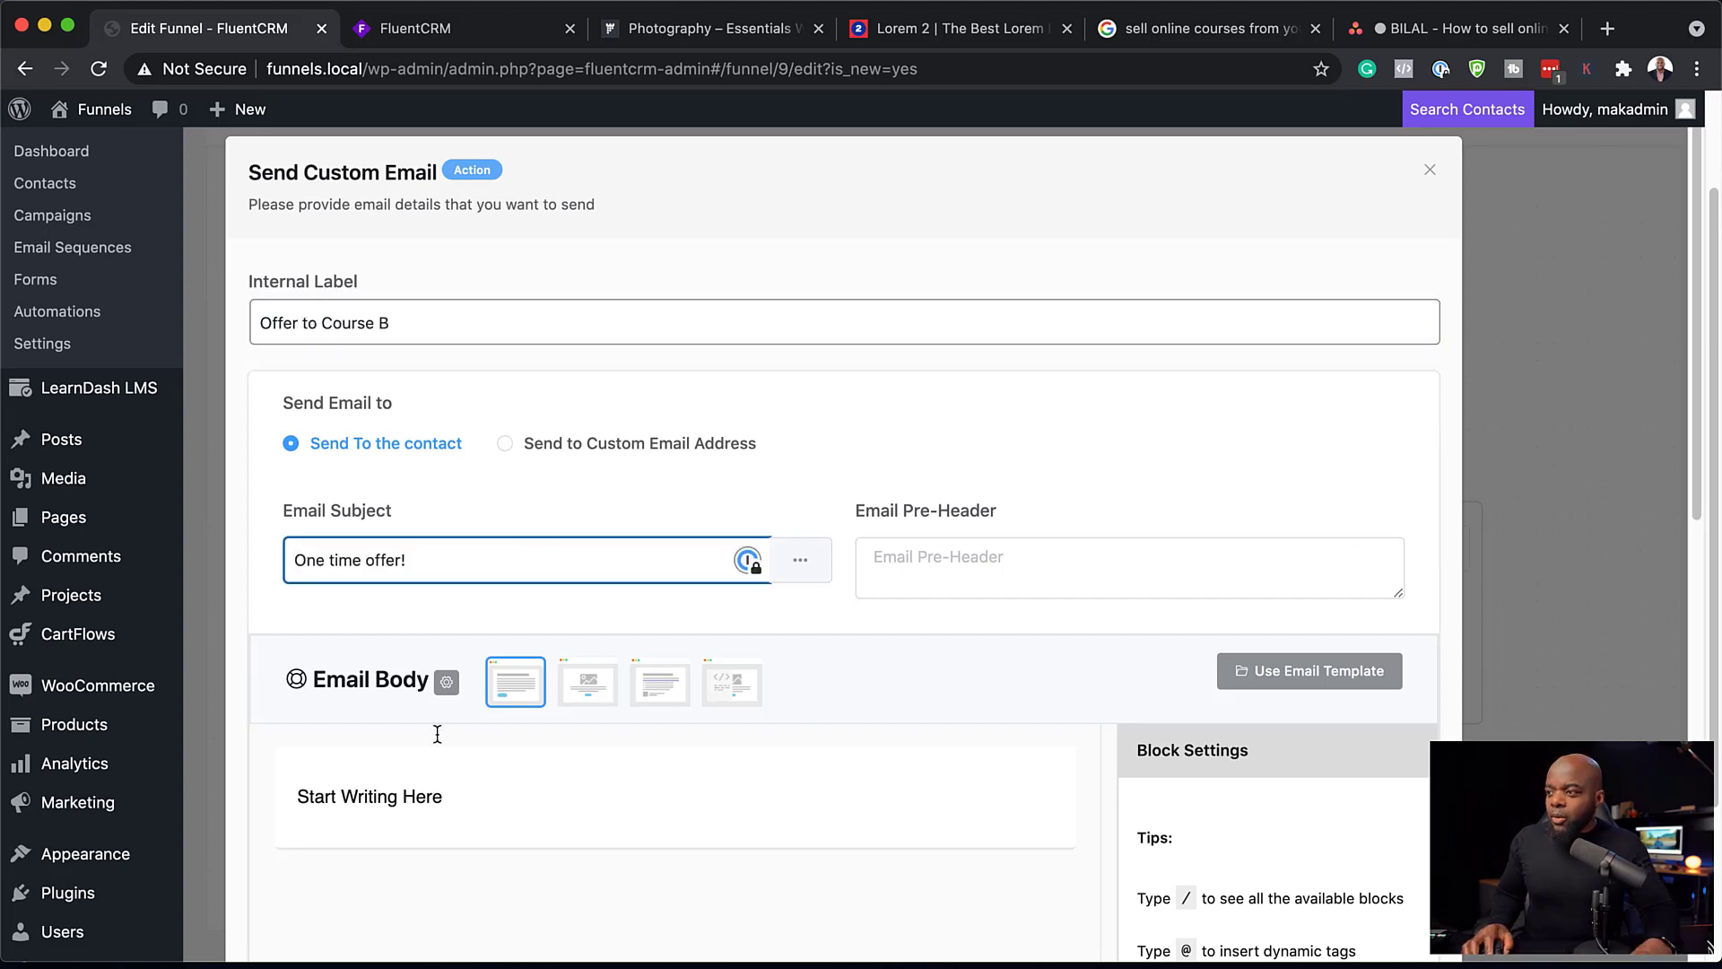
Step: Replace the email body's placeholder with "Hello," and the contact's First Name tag, and paste the lorem ipsum paragraphs below it
{"action": "scroll", "coordinate": [484, 762], "scroll_direction": "down", "scroll_amount": 3}
{"action": "left_click", "coordinate": [450, 621]}
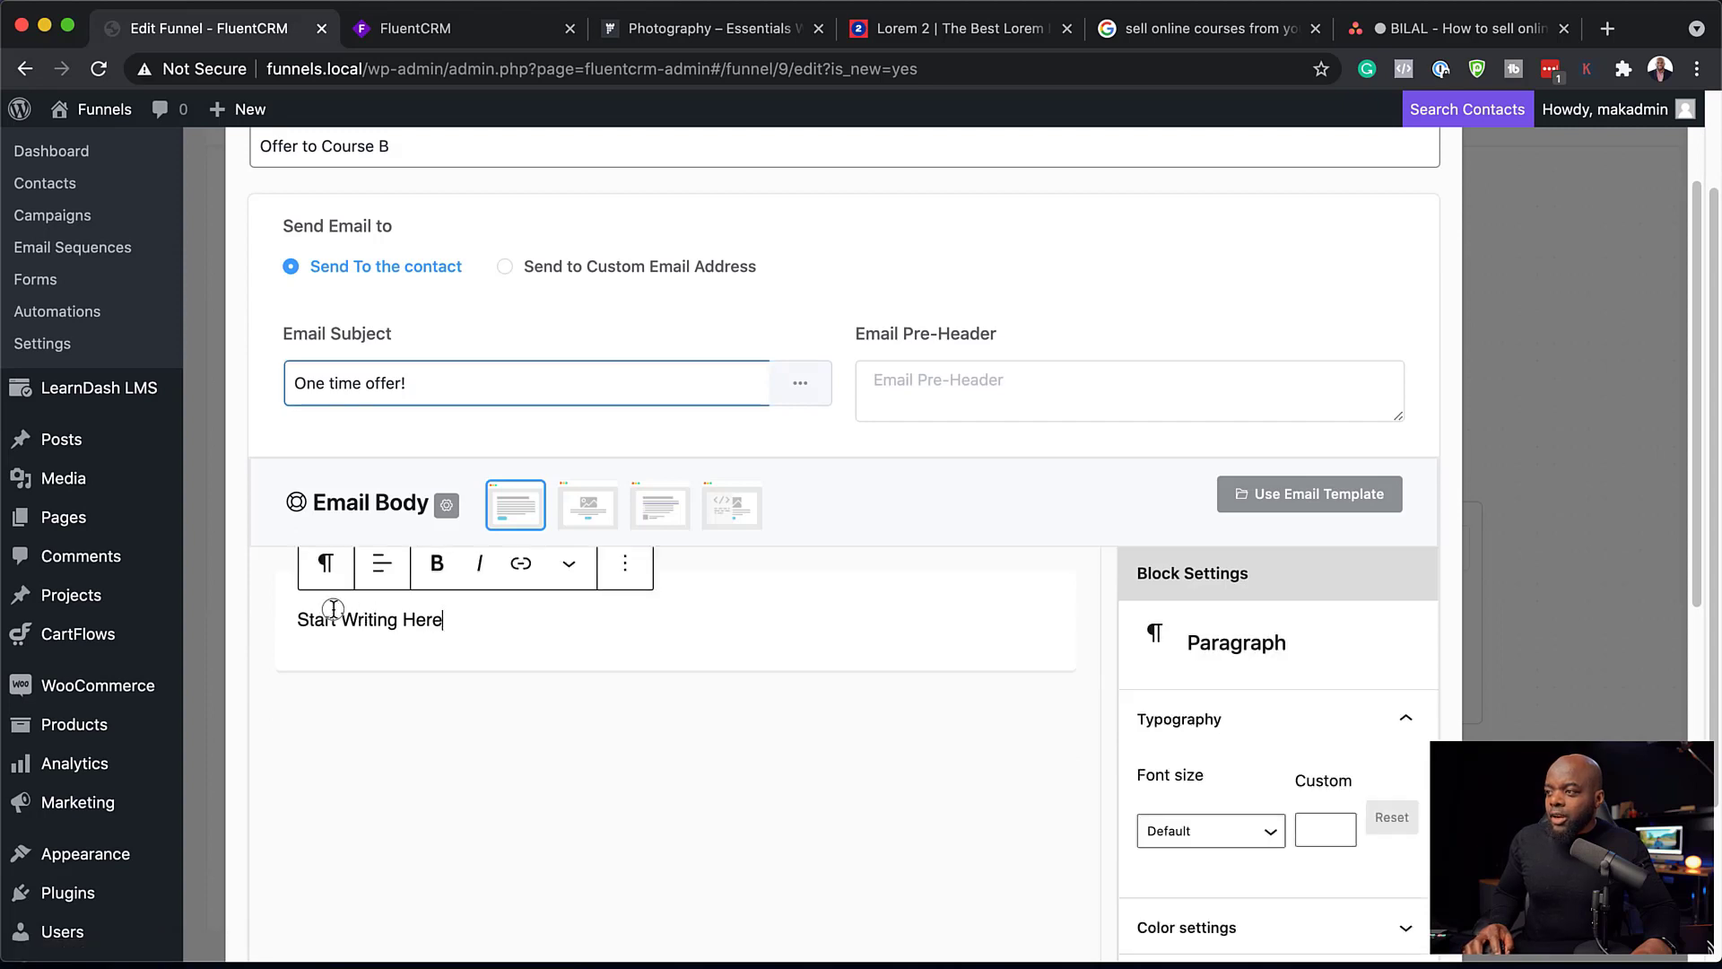
{"action": "key", "text": "super+a"}
{"action": "type", "text": "Hello"}
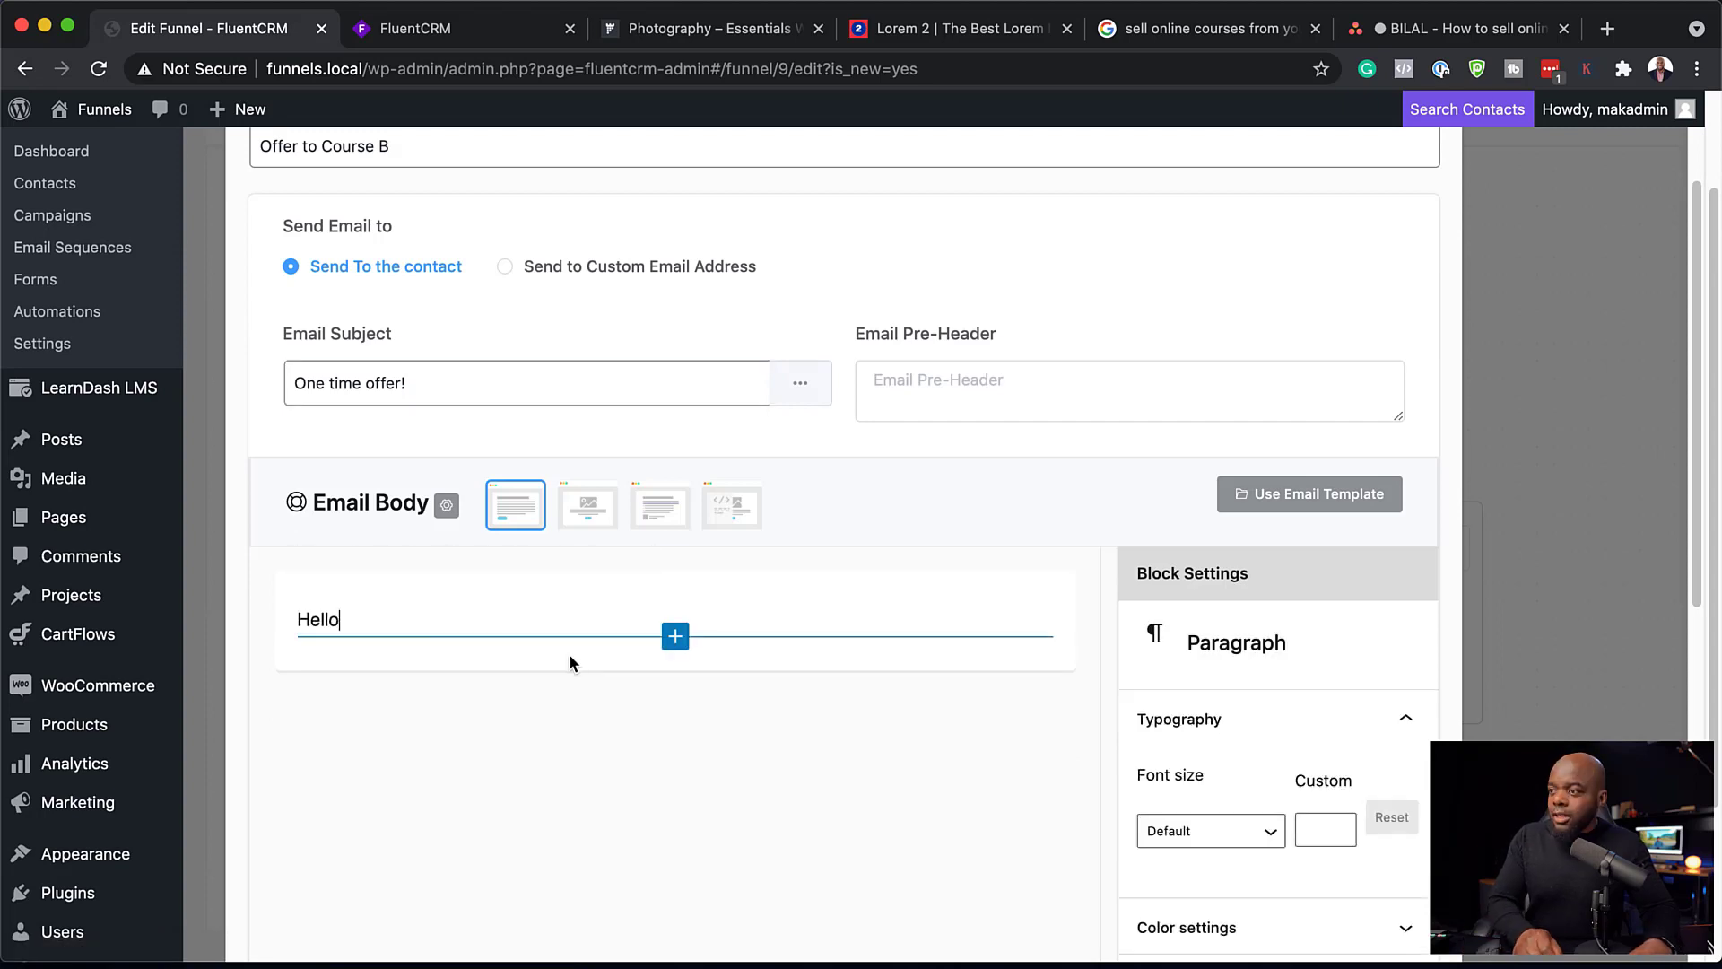
{"action": "type", "text": ", @"}
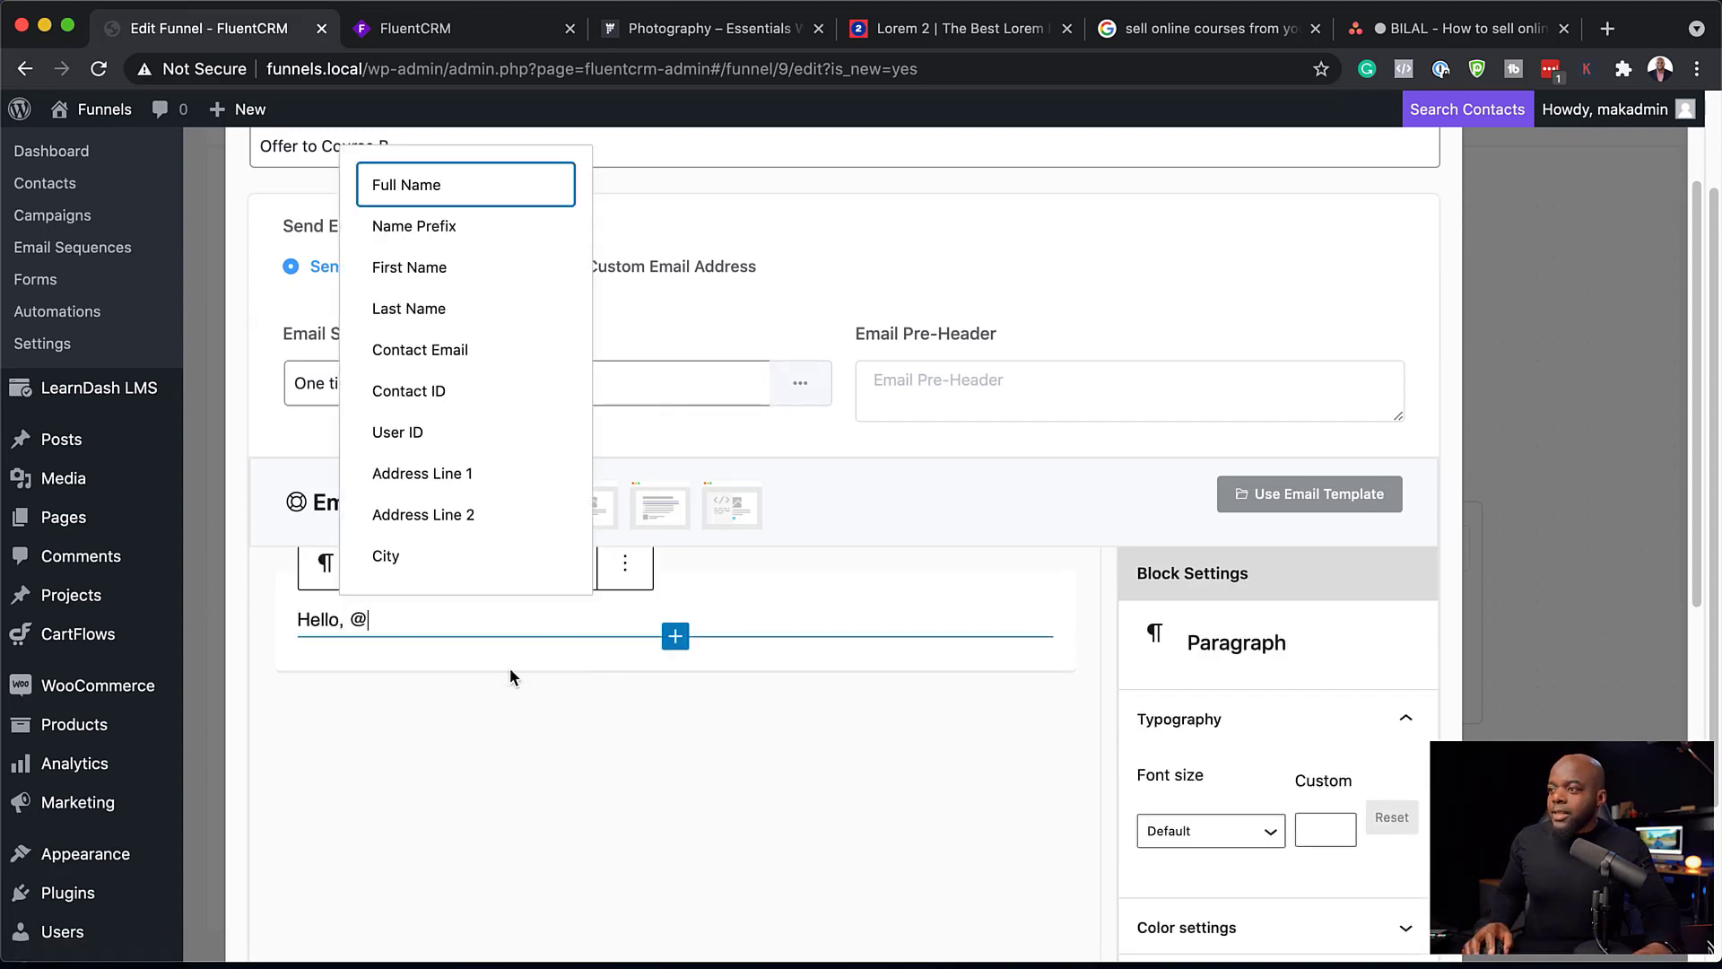
{"action": "left_click", "coordinate": [467, 268]}
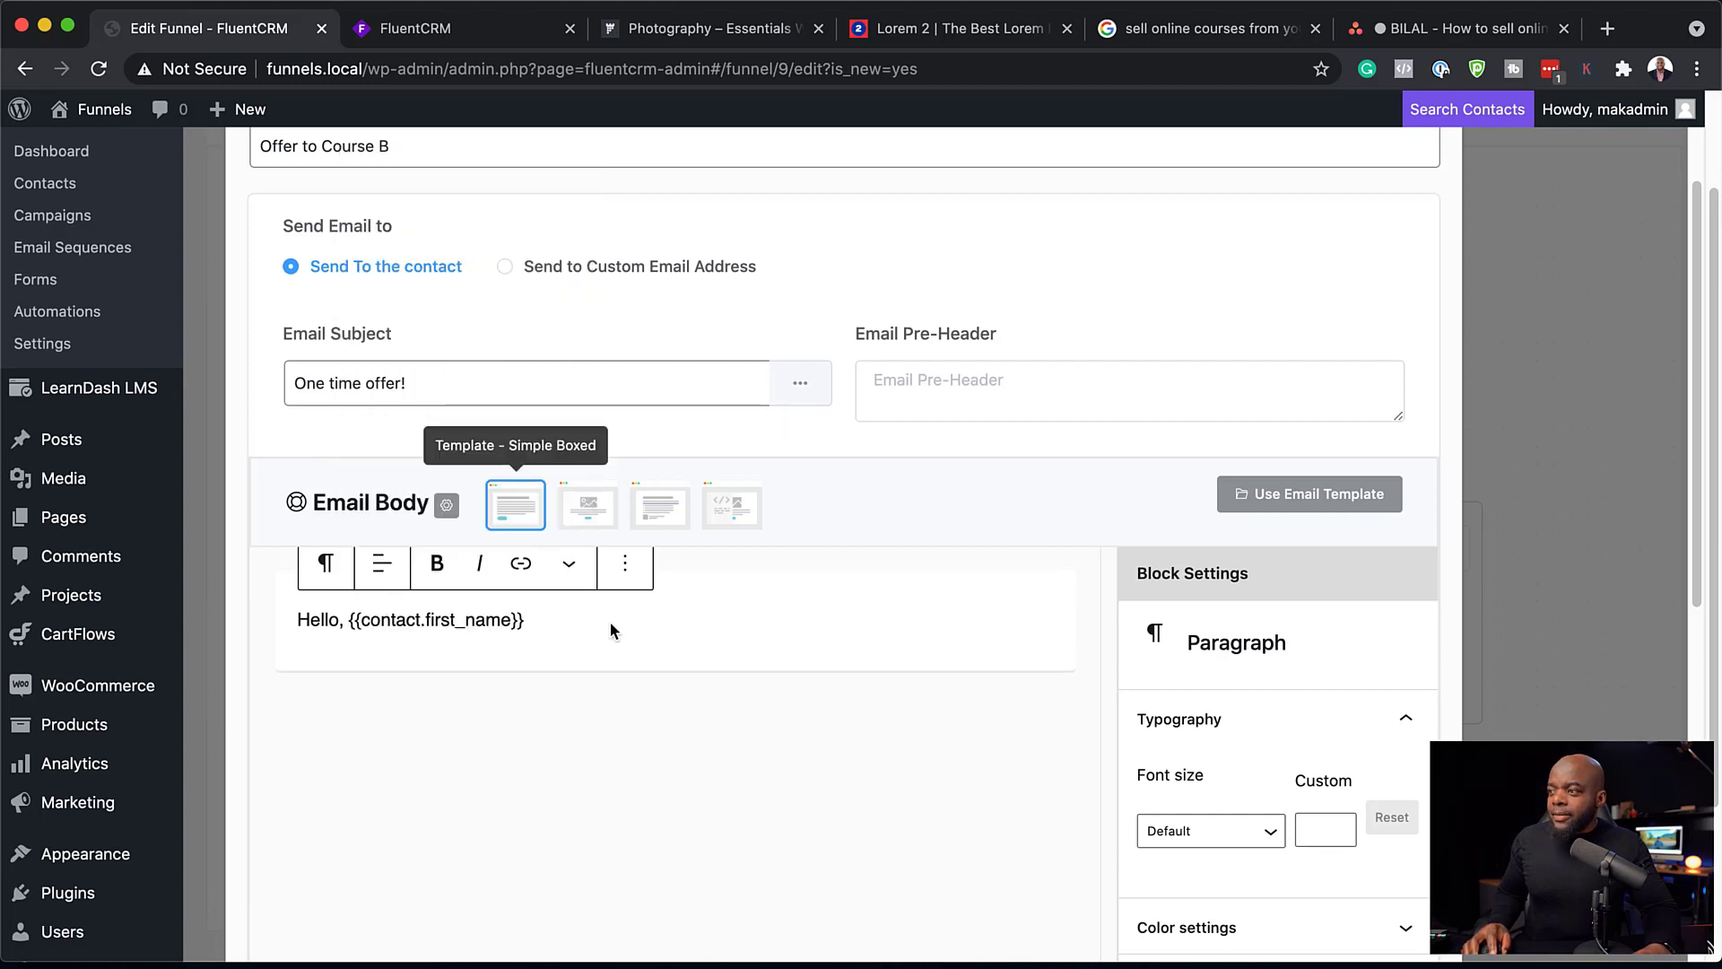
{"action": "key", "text": "Return"}
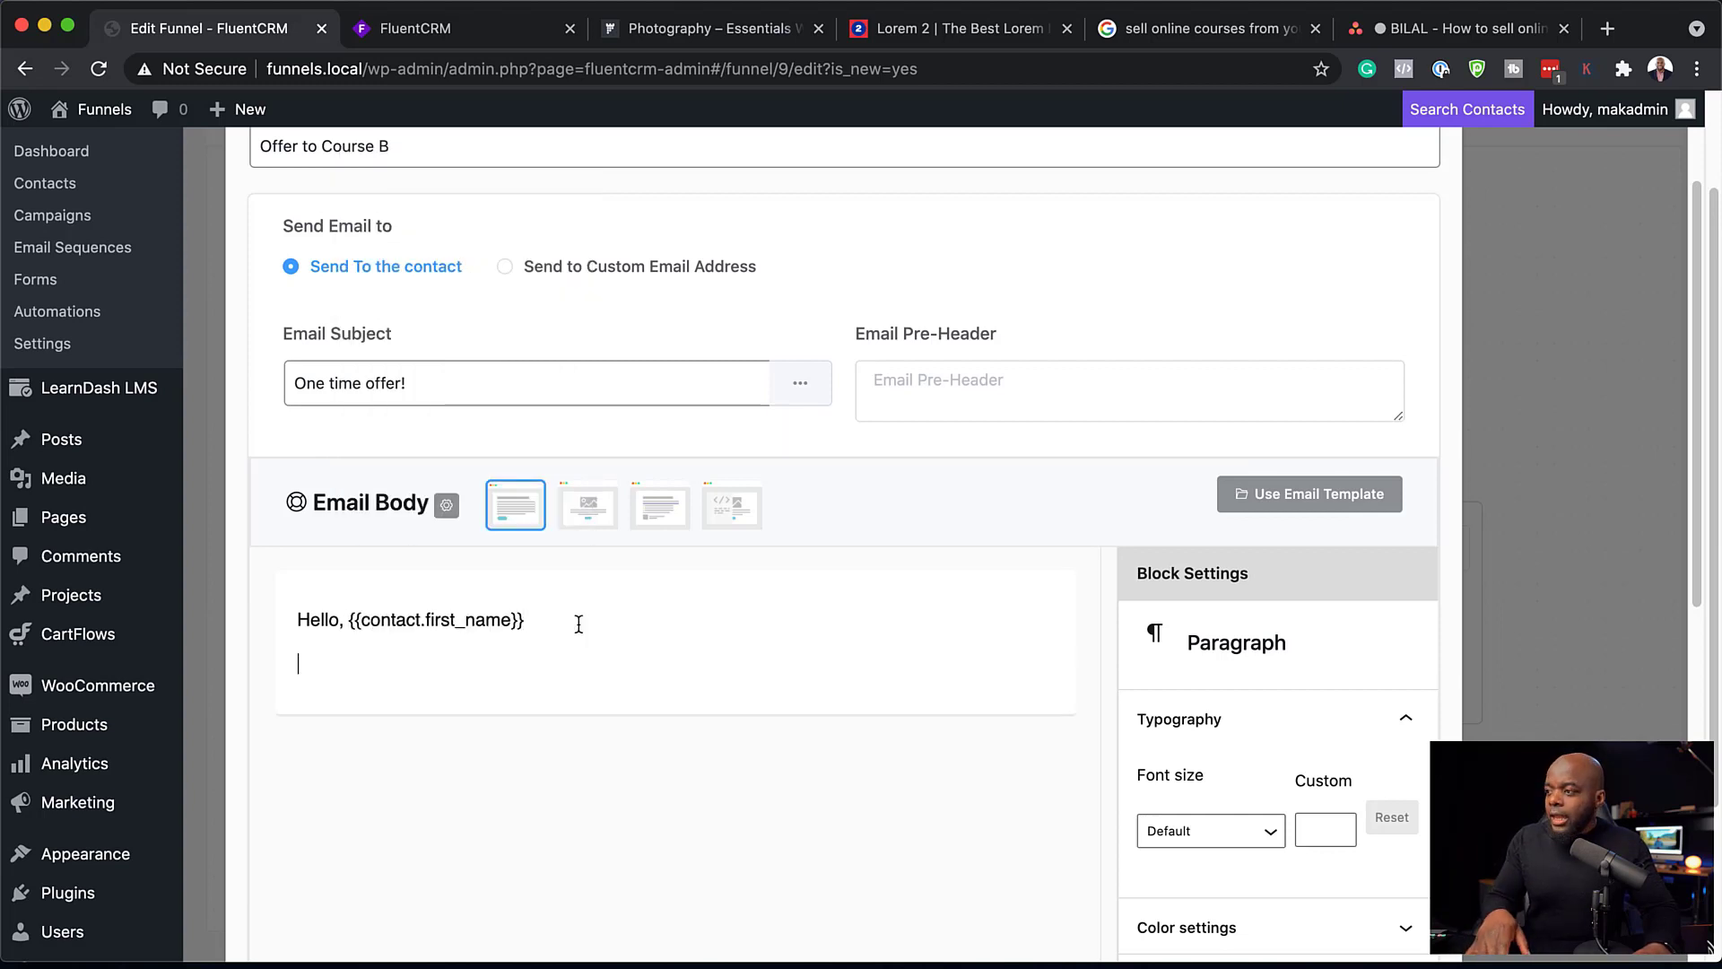
{"action": "key", "text": "super+v"}
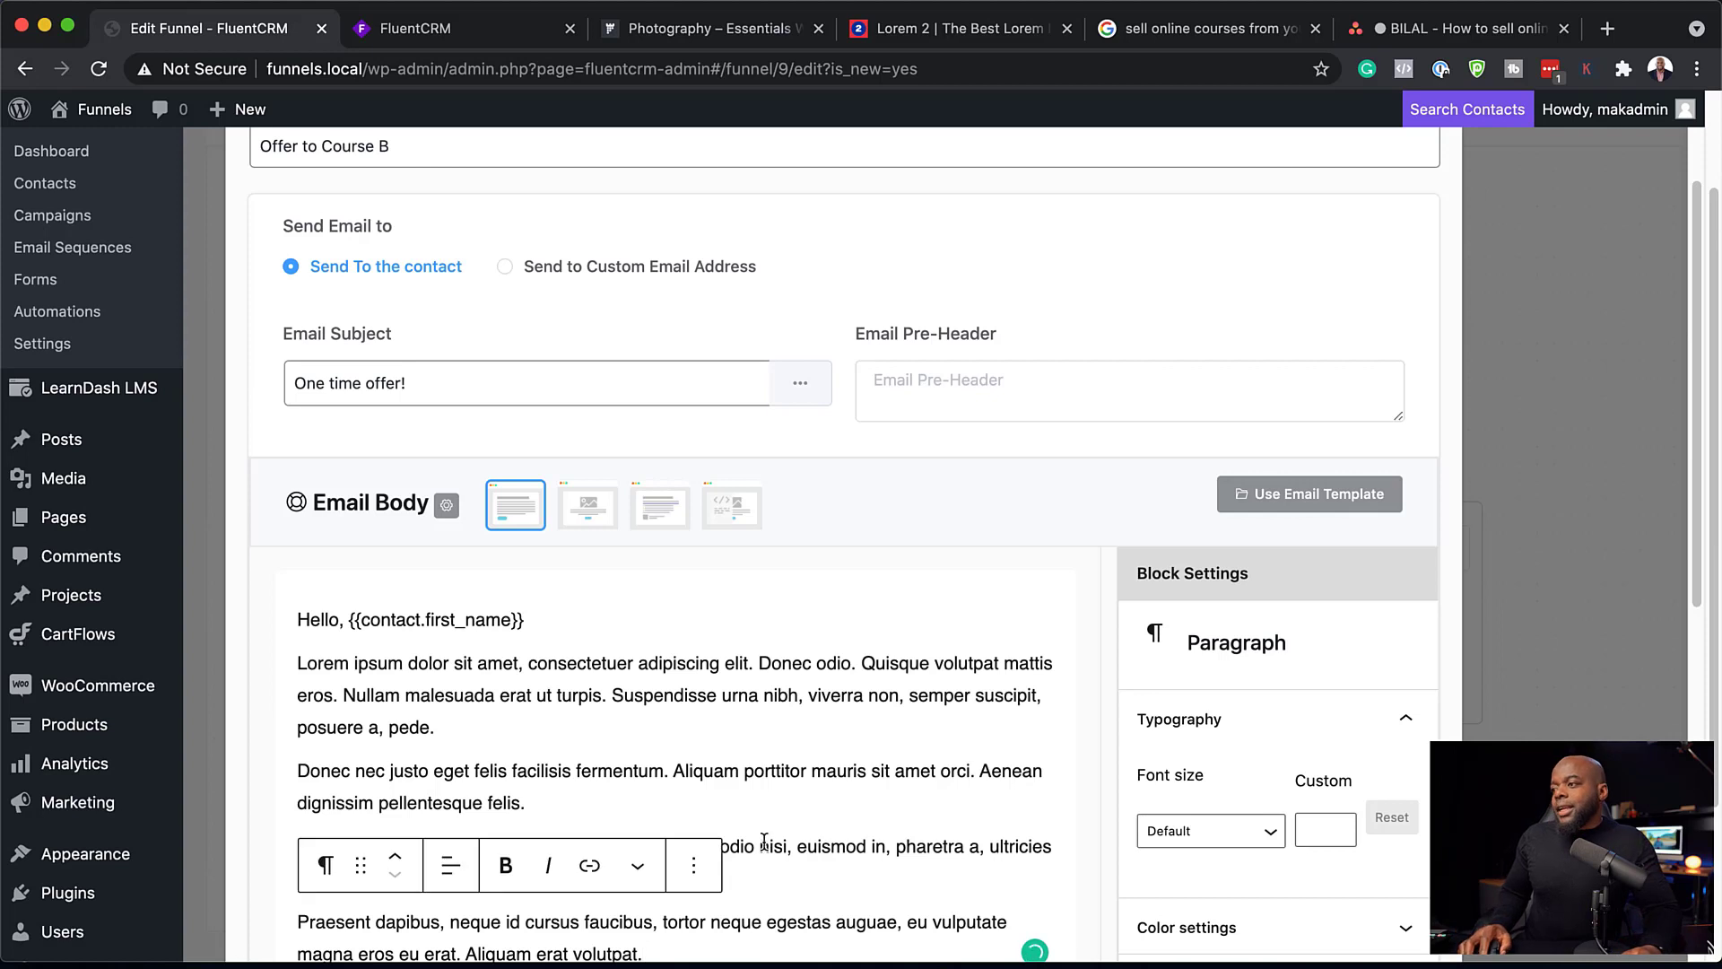
Step: Insert a button reading "Buy Course here!" after the second lorem ipsum paragraph and apply "#" as its link
{"action": "scroll", "coordinate": [763, 841], "scroll_direction": "down", "scroll_amount": 2}
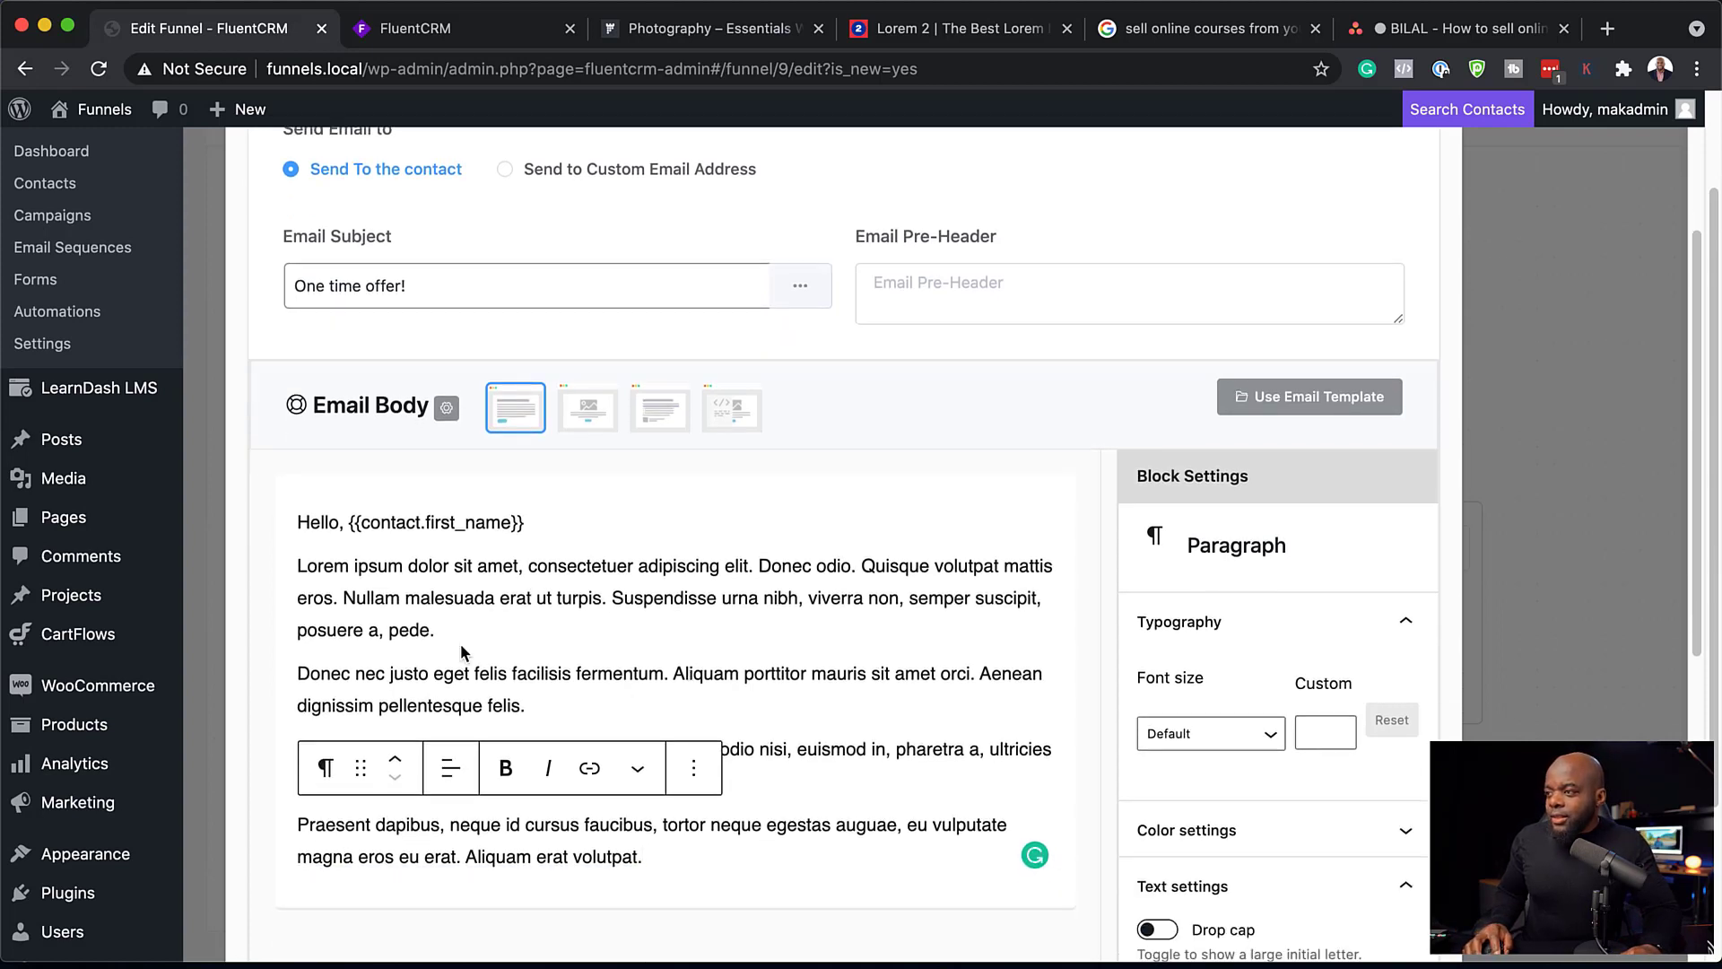
{"action": "left_click", "coordinate": [545, 707]}
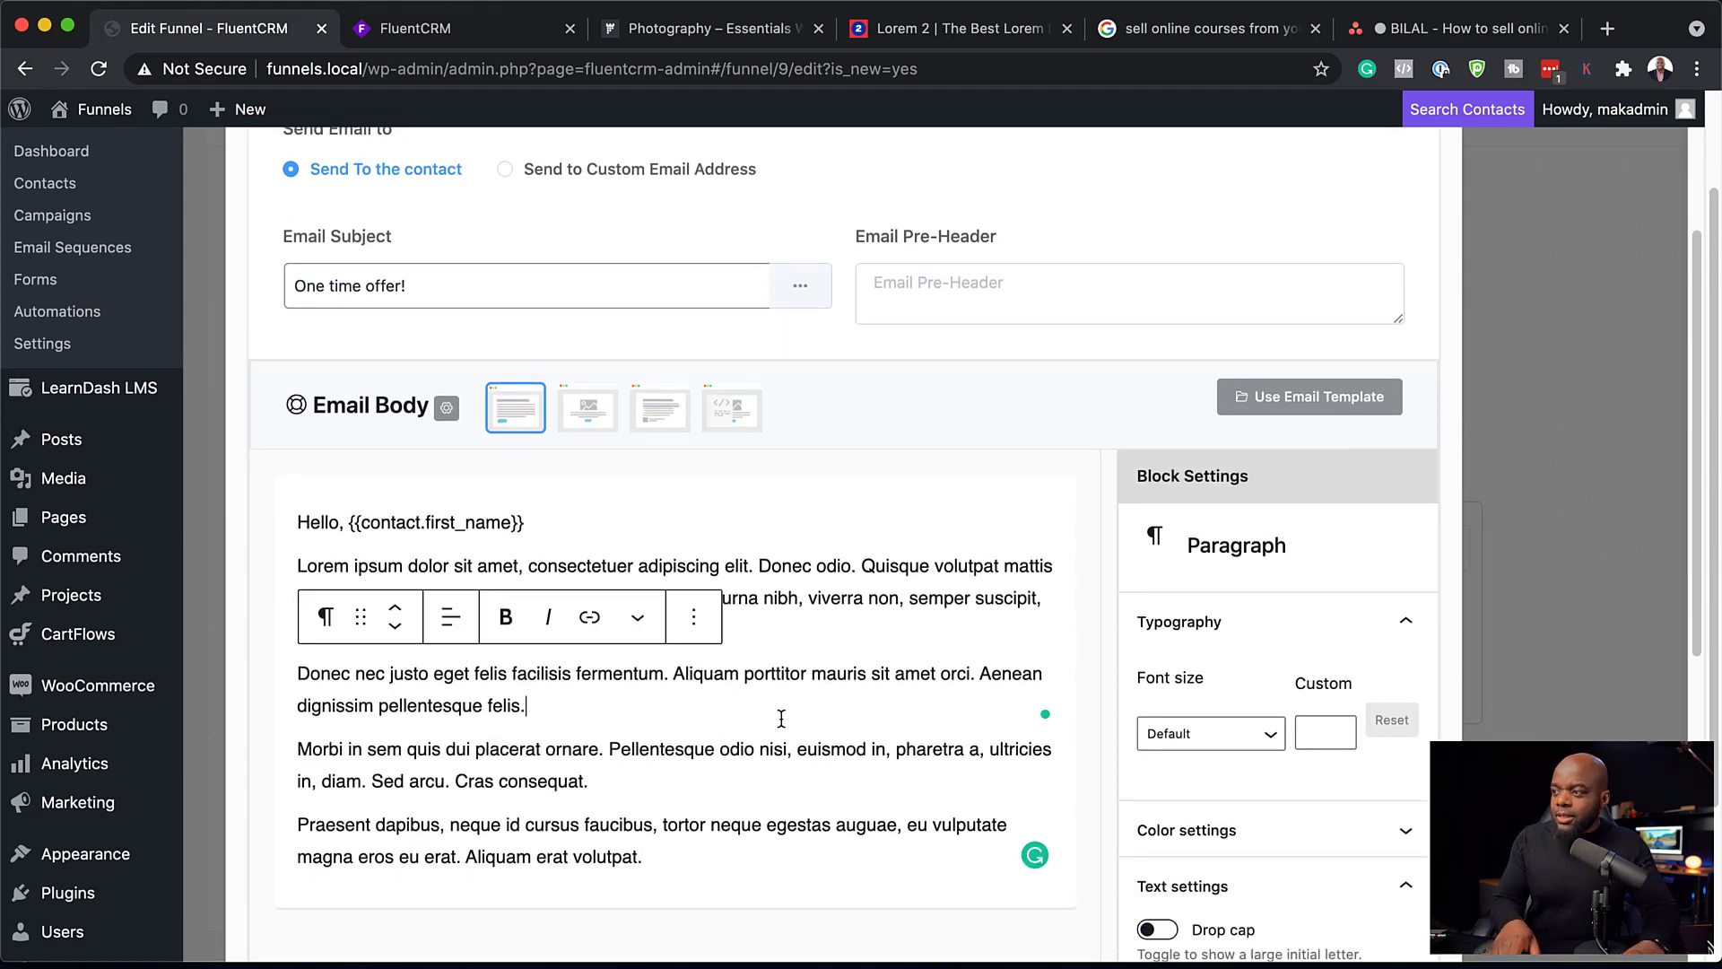
{"action": "key", "text": "Return"}
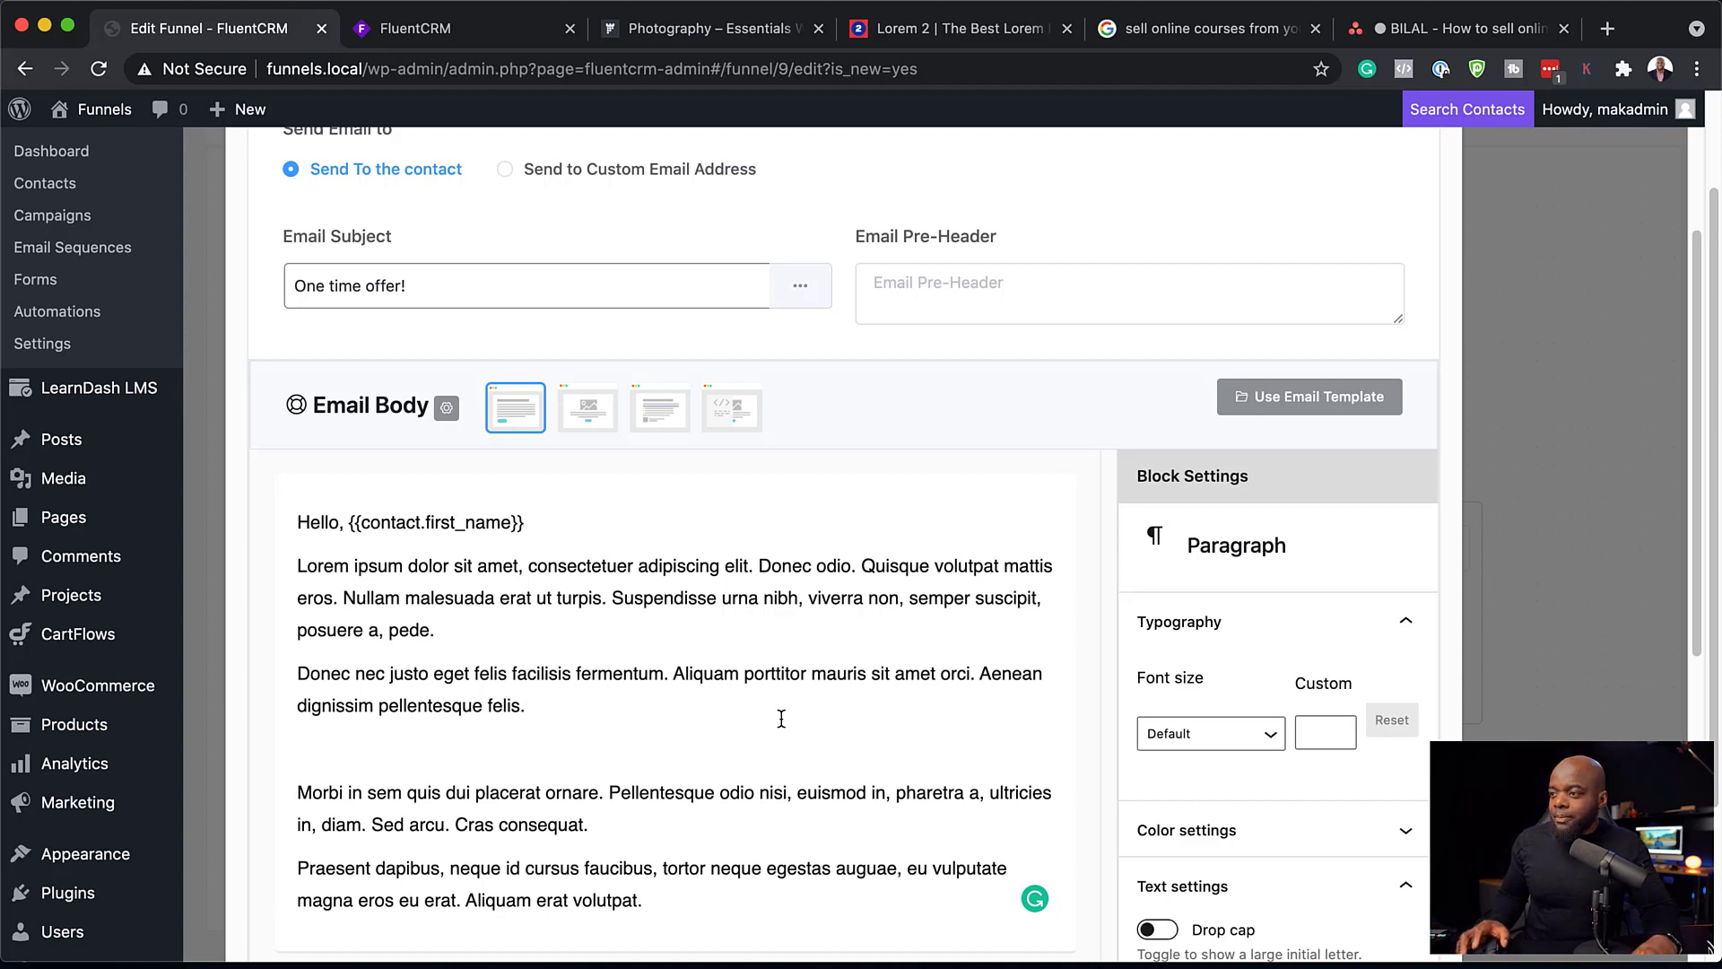
{"action": "type", "text": "/"}
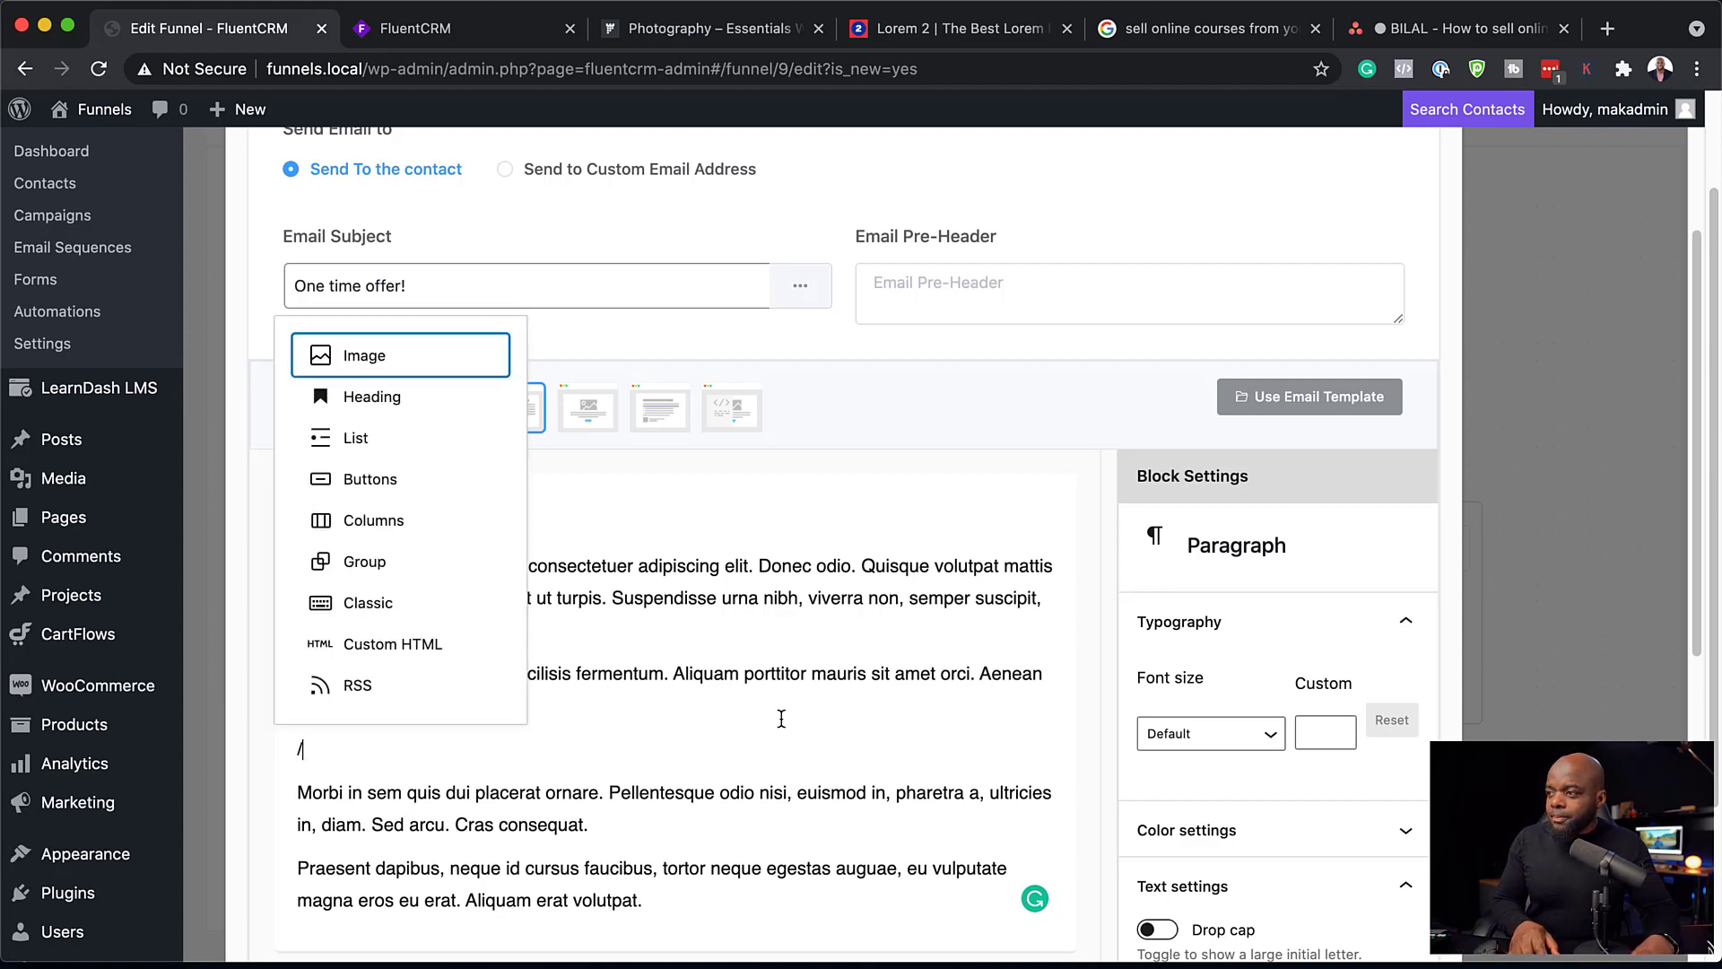
{"action": "left_click", "coordinate": [363, 478]}
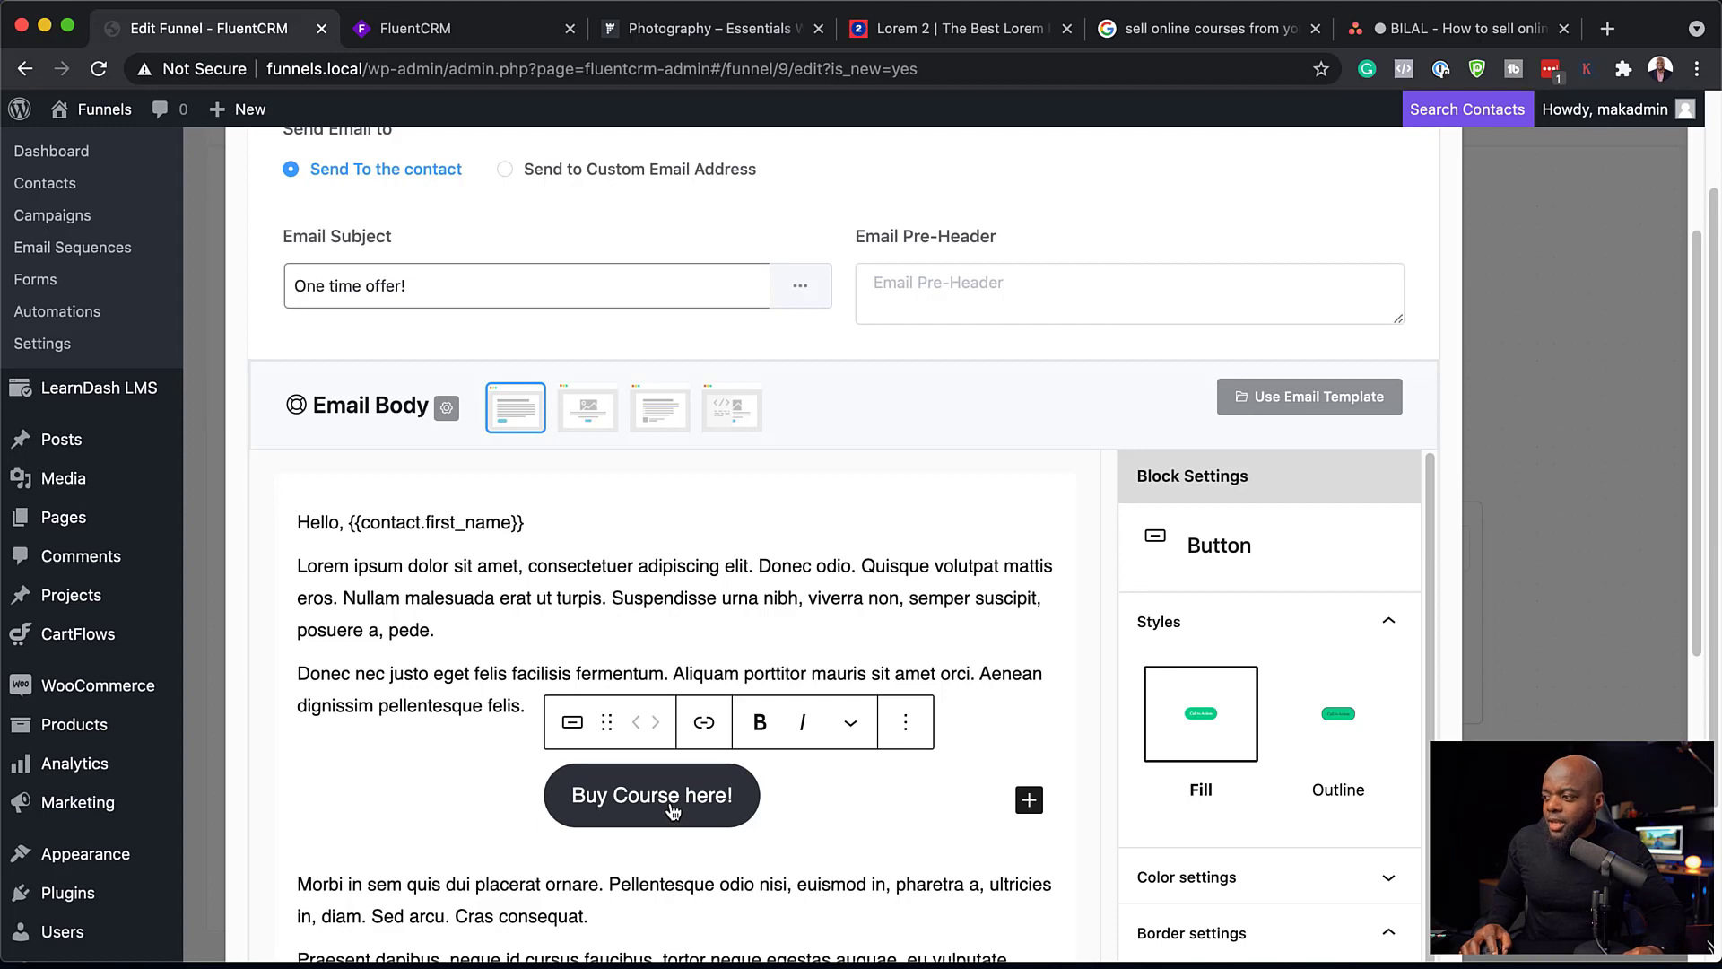
{"action": "left_click", "coordinate": [704, 723]}
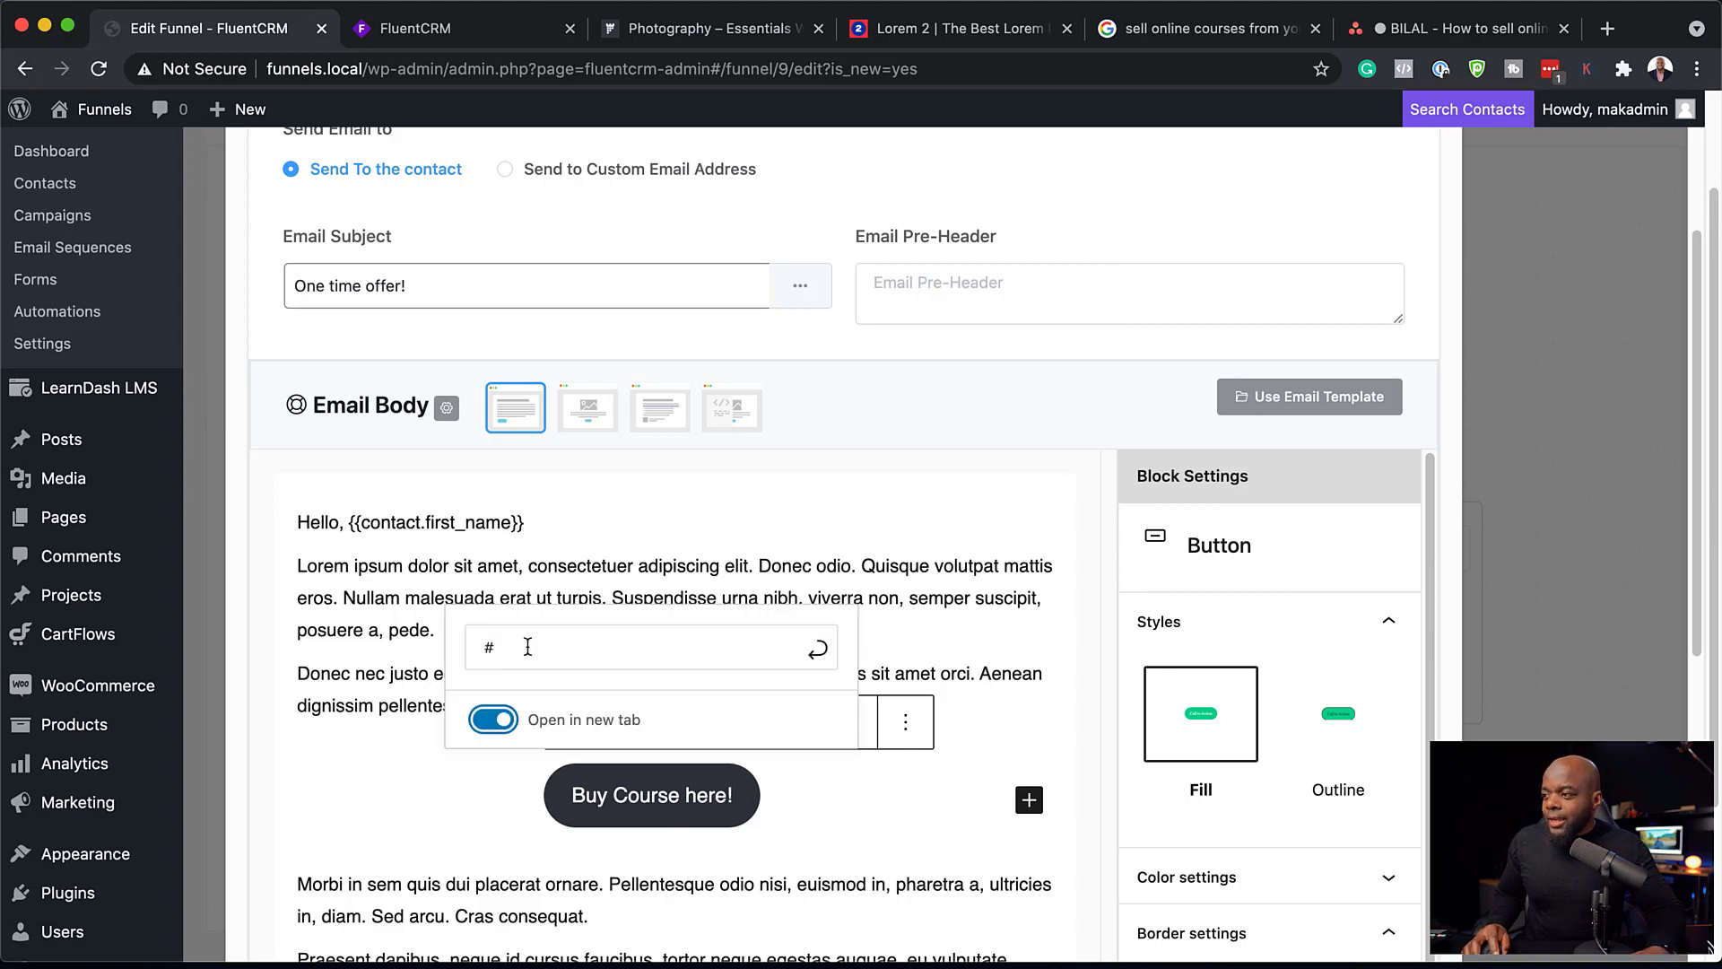
{"action": "left_click", "coordinate": [569, 645]}
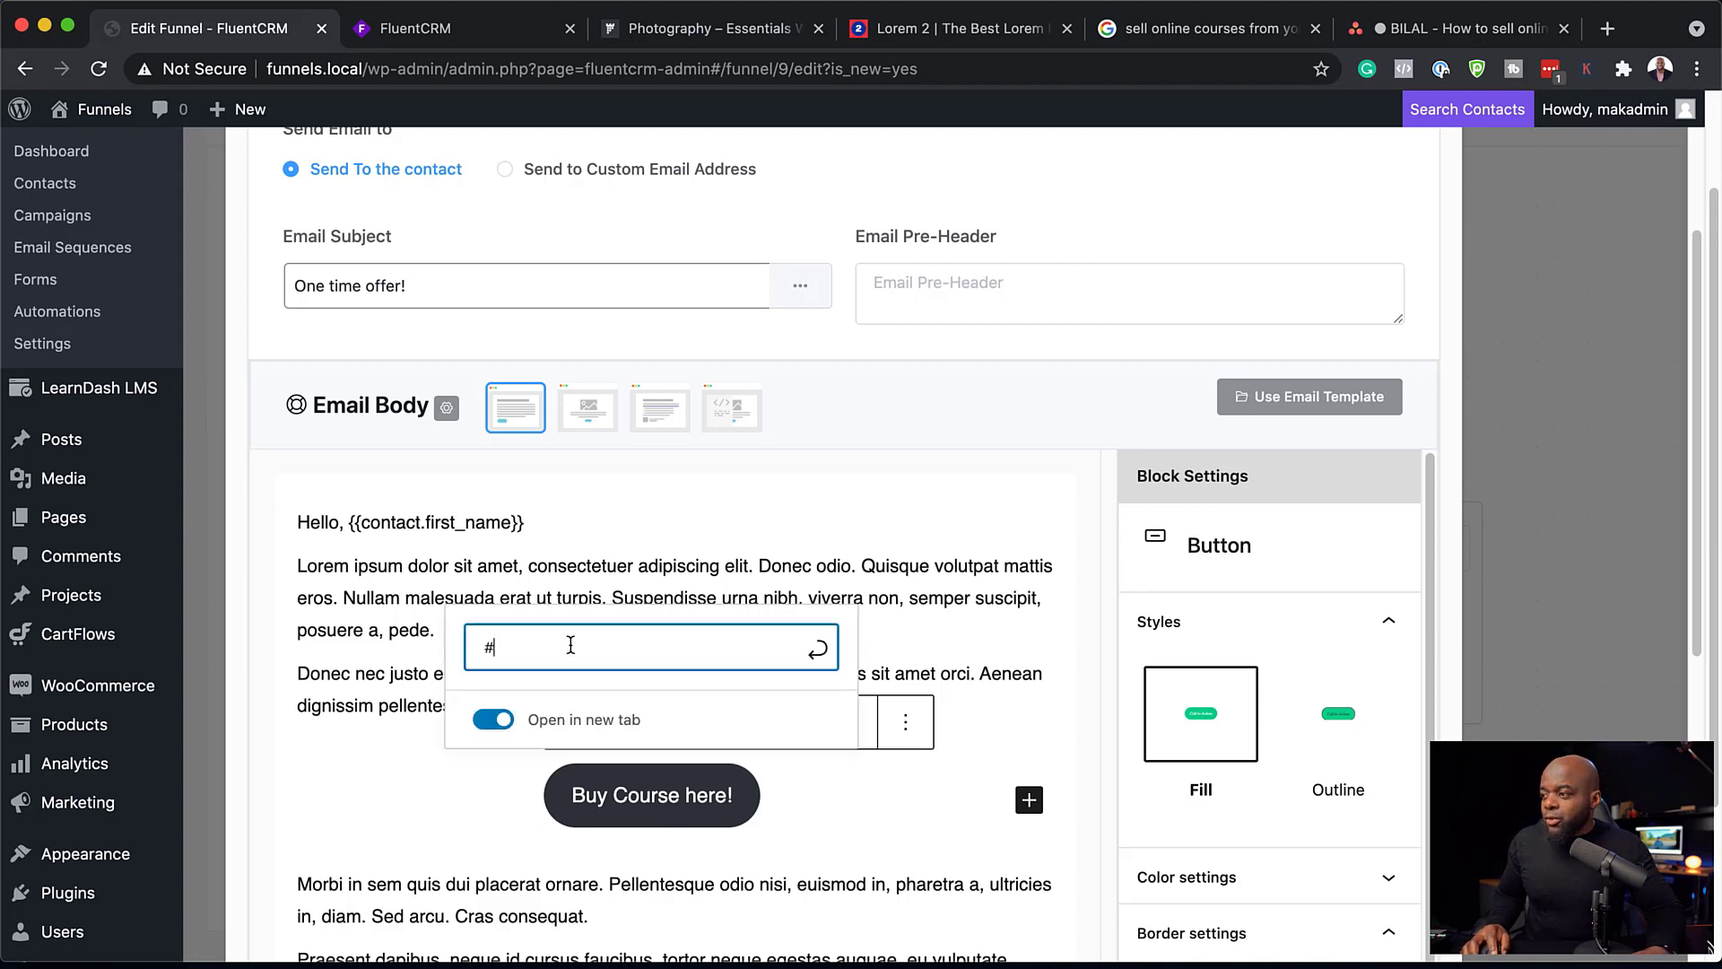
{"action": "left_click", "coordinate": [818, 649]}
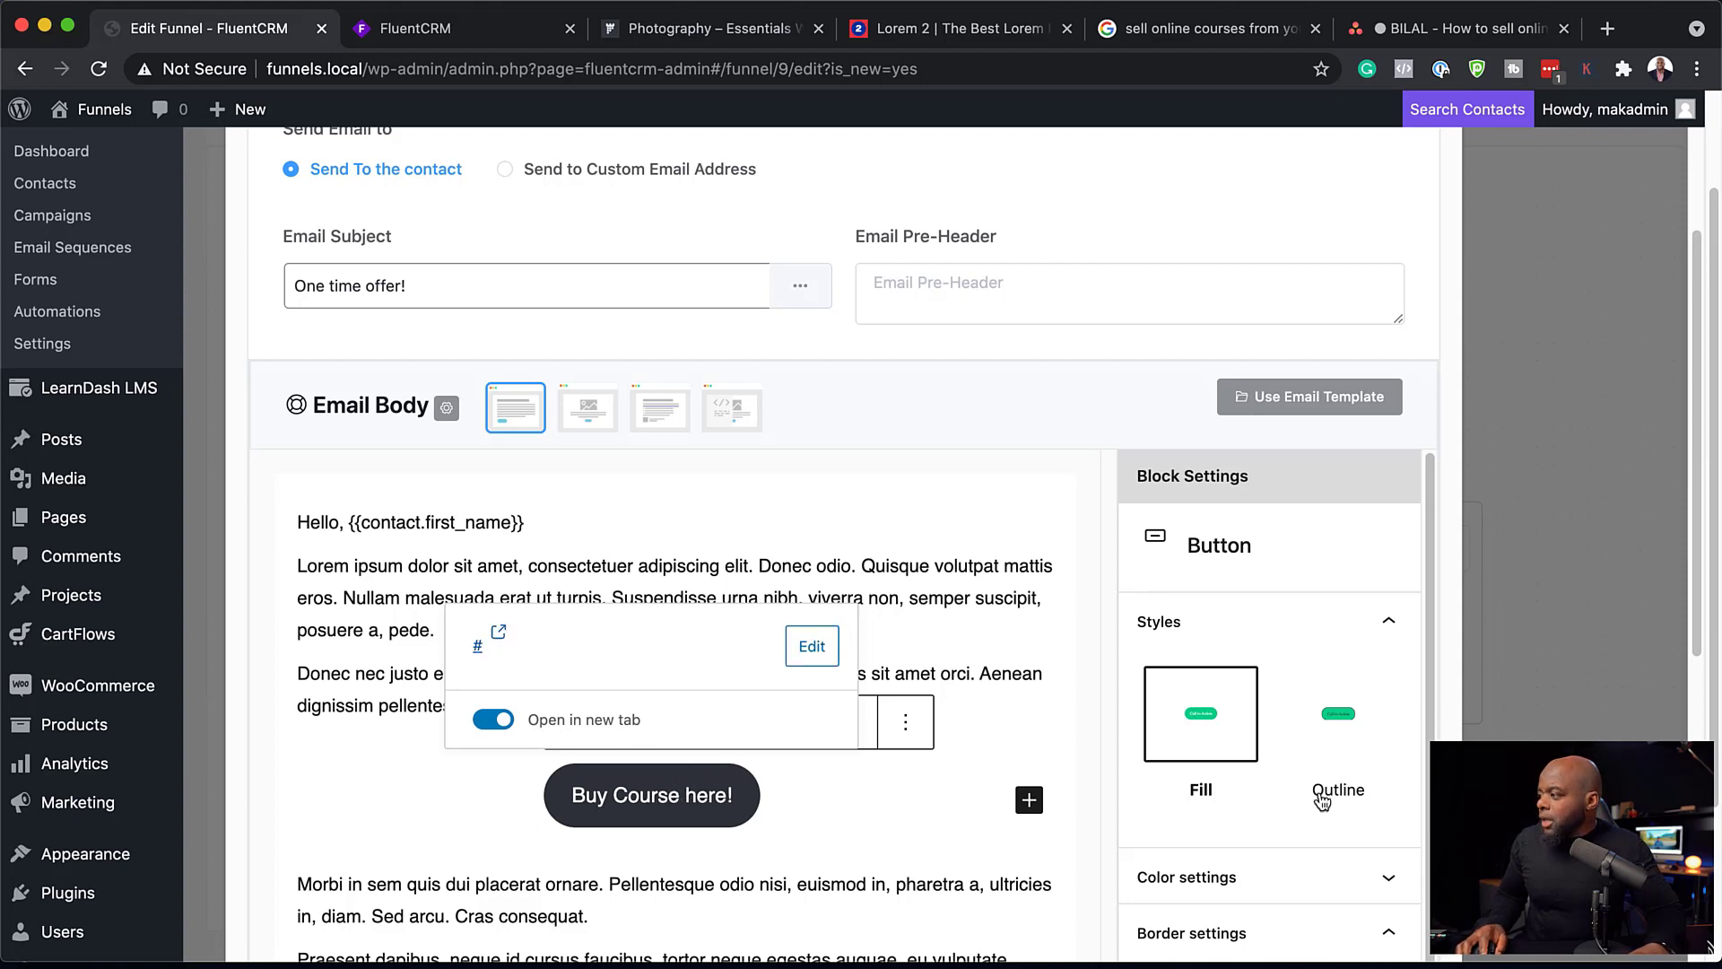
Step: Give the "Buy Course here!" button white text and the custom gold background colour #cfa030
{"action": "scroll", "coordinate": [1322, 802], "scroll_direction": "down", "scroll_amount": 3}
{"action": "left_click", "coordinate": [1198, 708]}
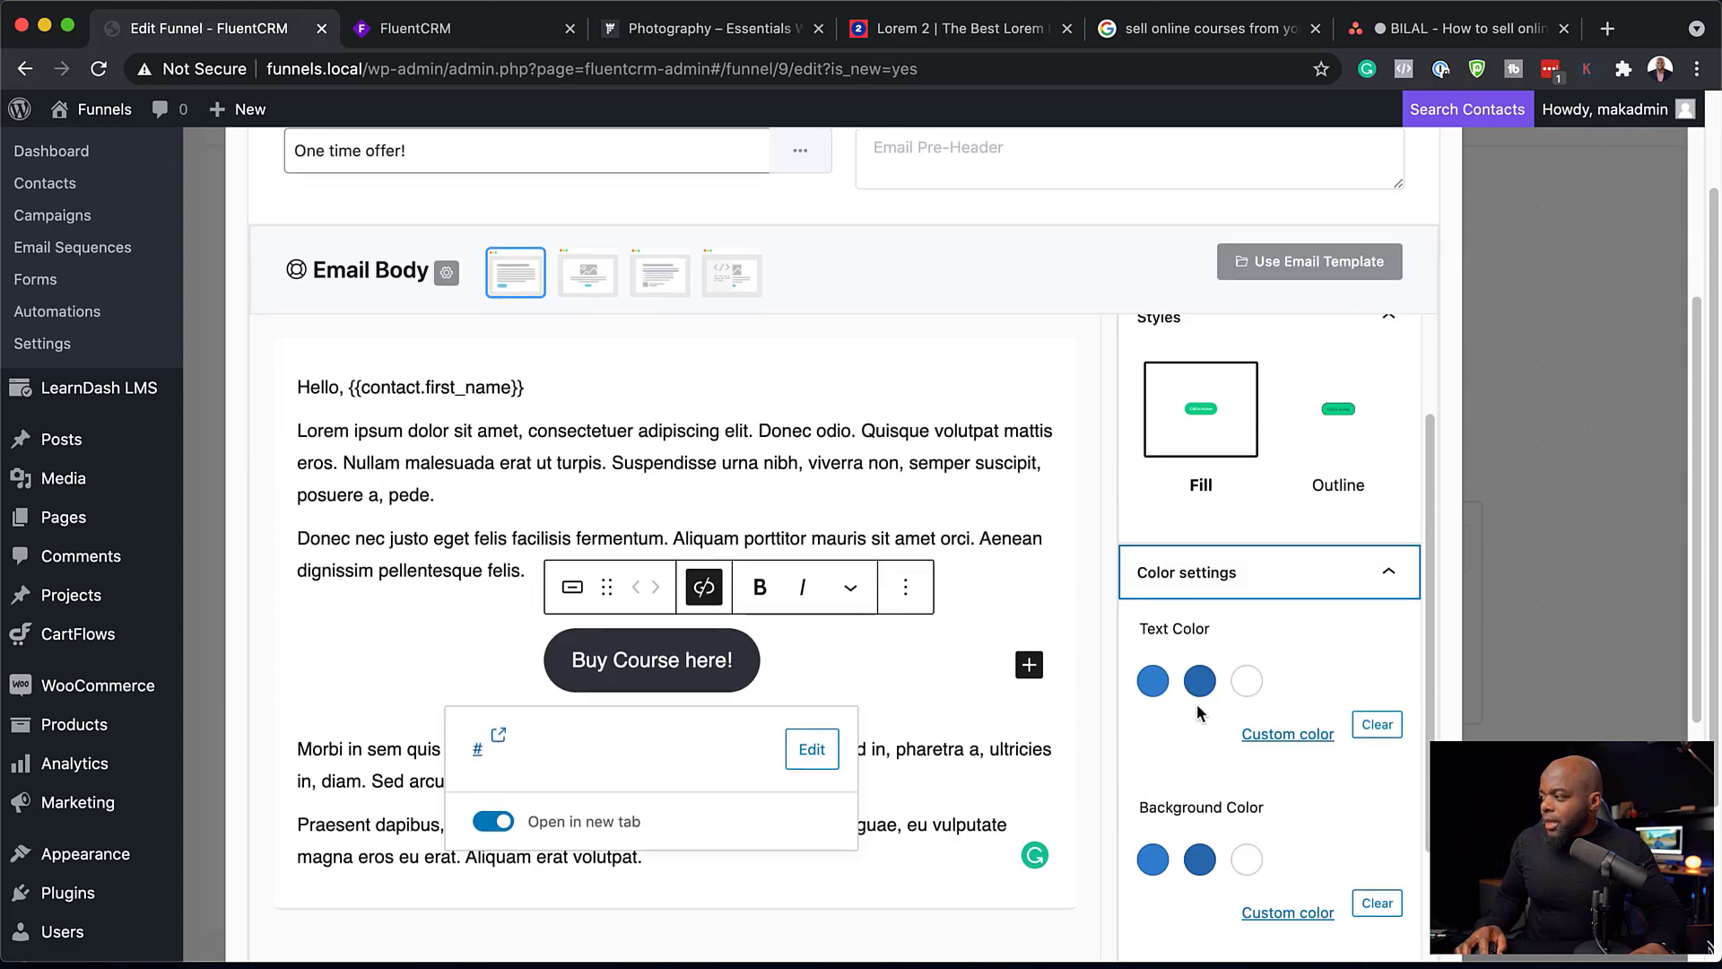
{"action": "left_click", "coordinate": [1153, 688]}
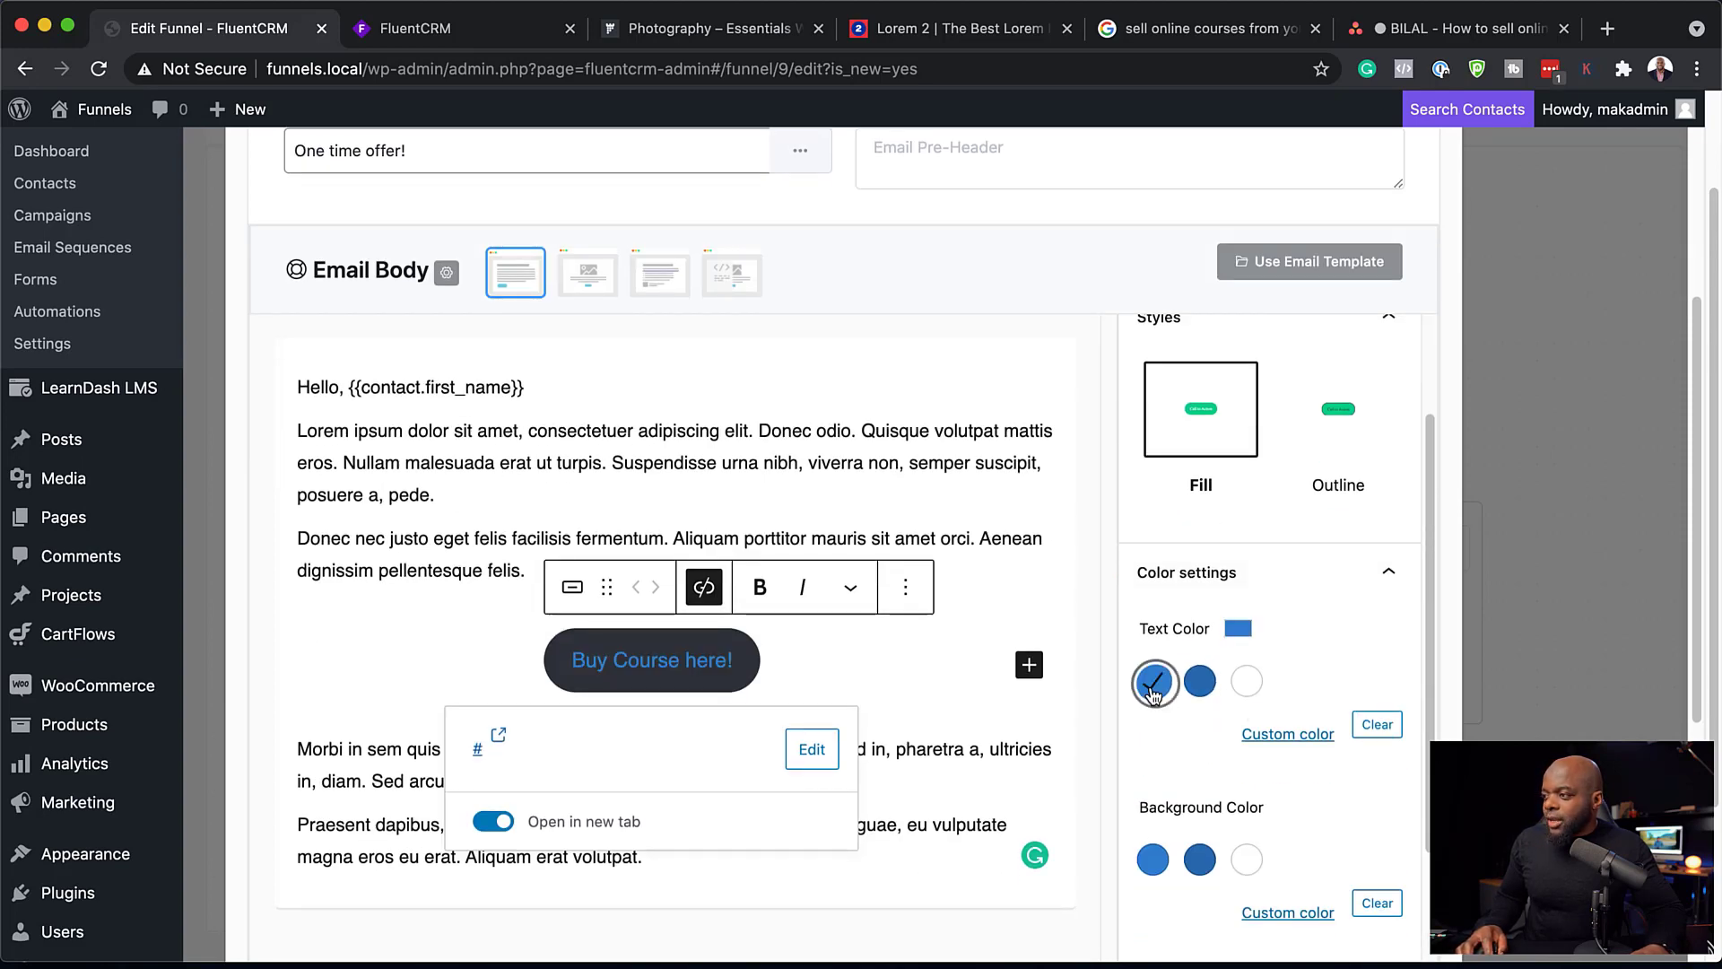
{"action": "left_click", "coordinate": [1189, 686]}
{"action": "left_click", "coordinate": [1247, 684]}
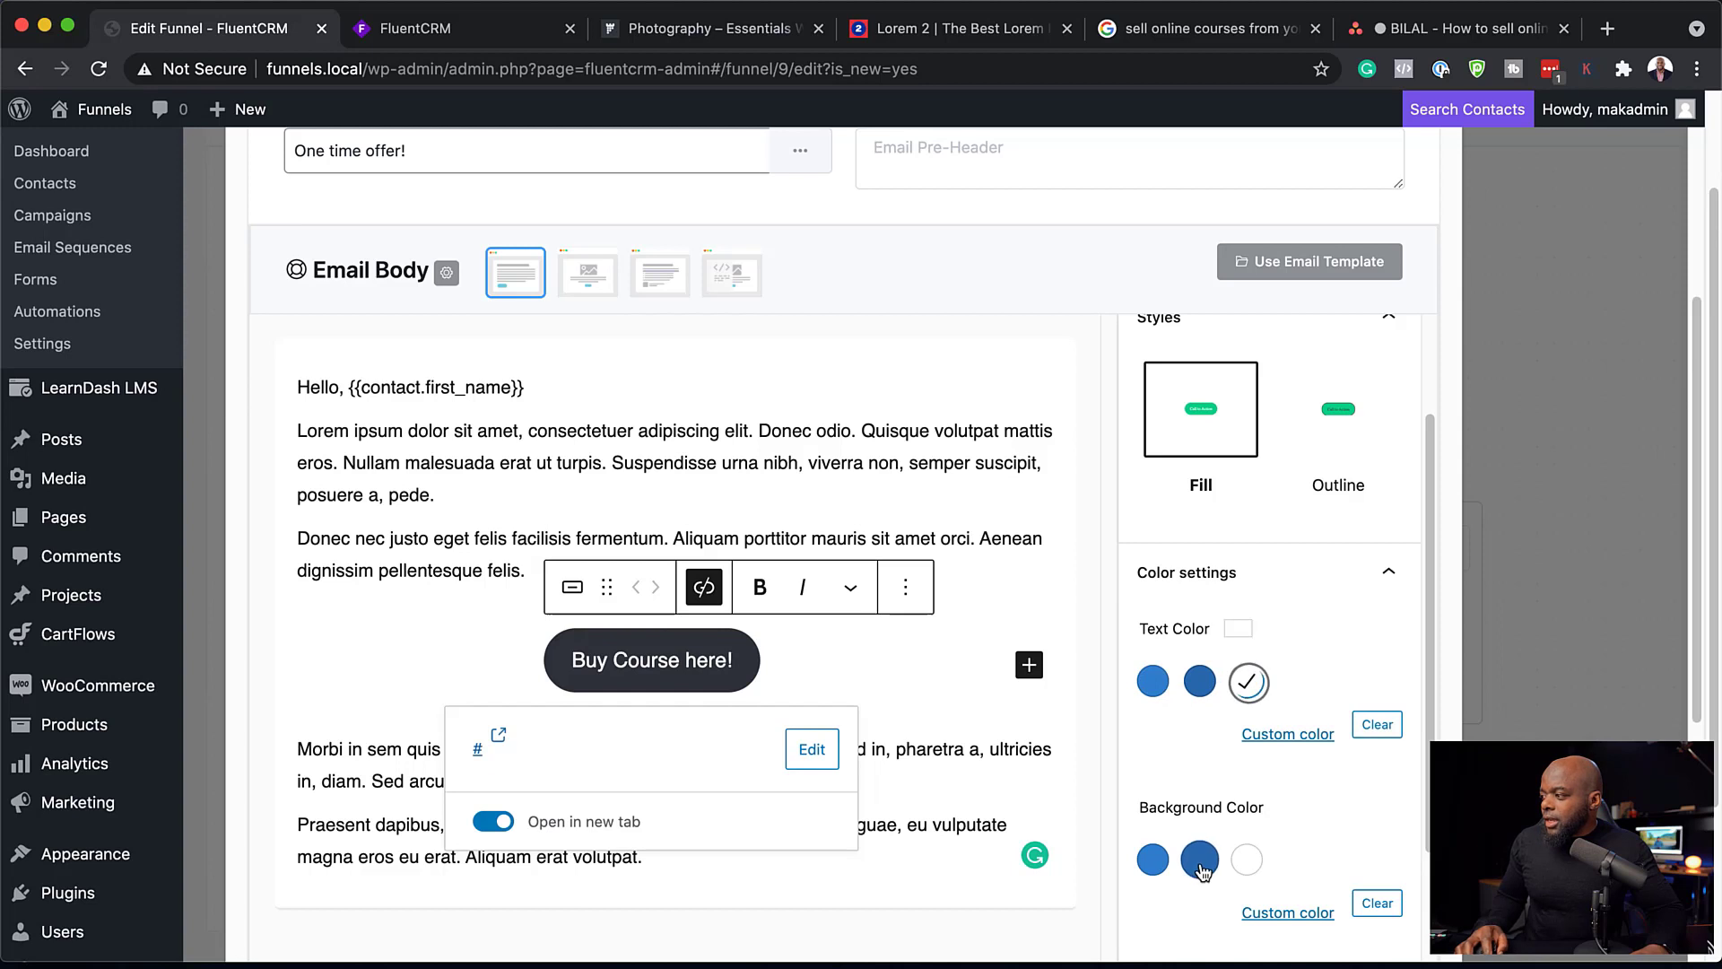
{"action": "left_click", "coordinate": [1153, 861]}
{"action": "scroll", "coordinate": [1157, 864], "scroll_direction": "down", "scroll_amount": 3}
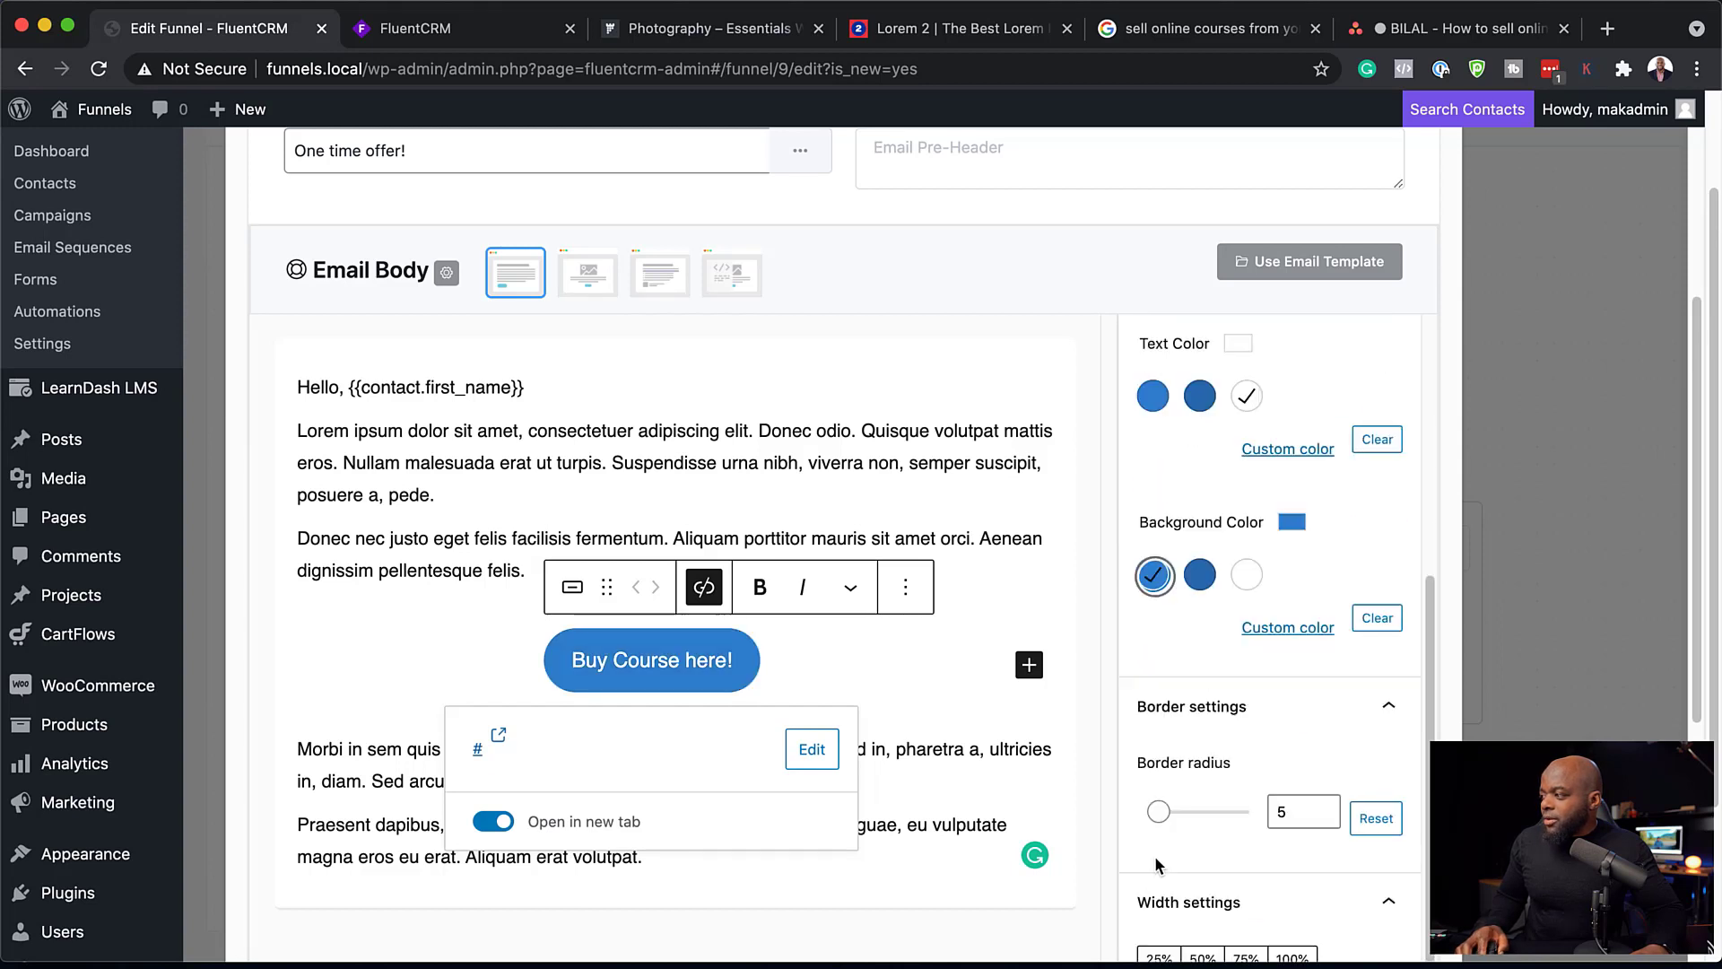
{"action": "left_click", "coordinate": [1270, 628]}
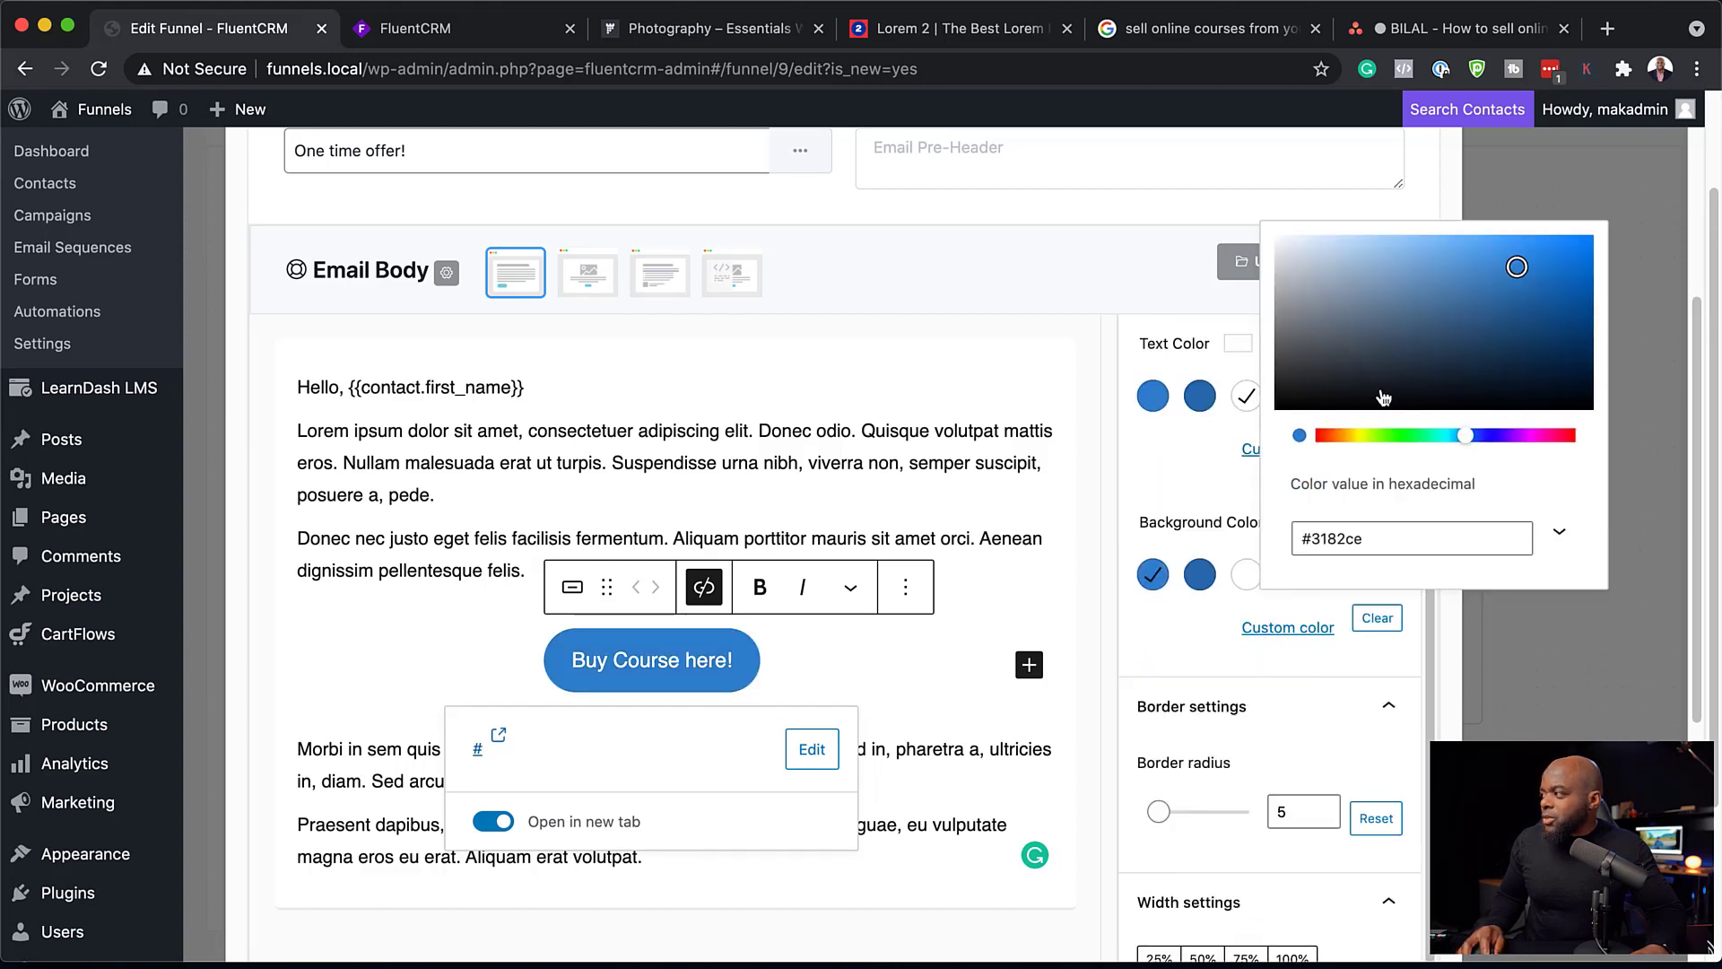
{"action": "left_click", "coordinate": [1352, 436]}
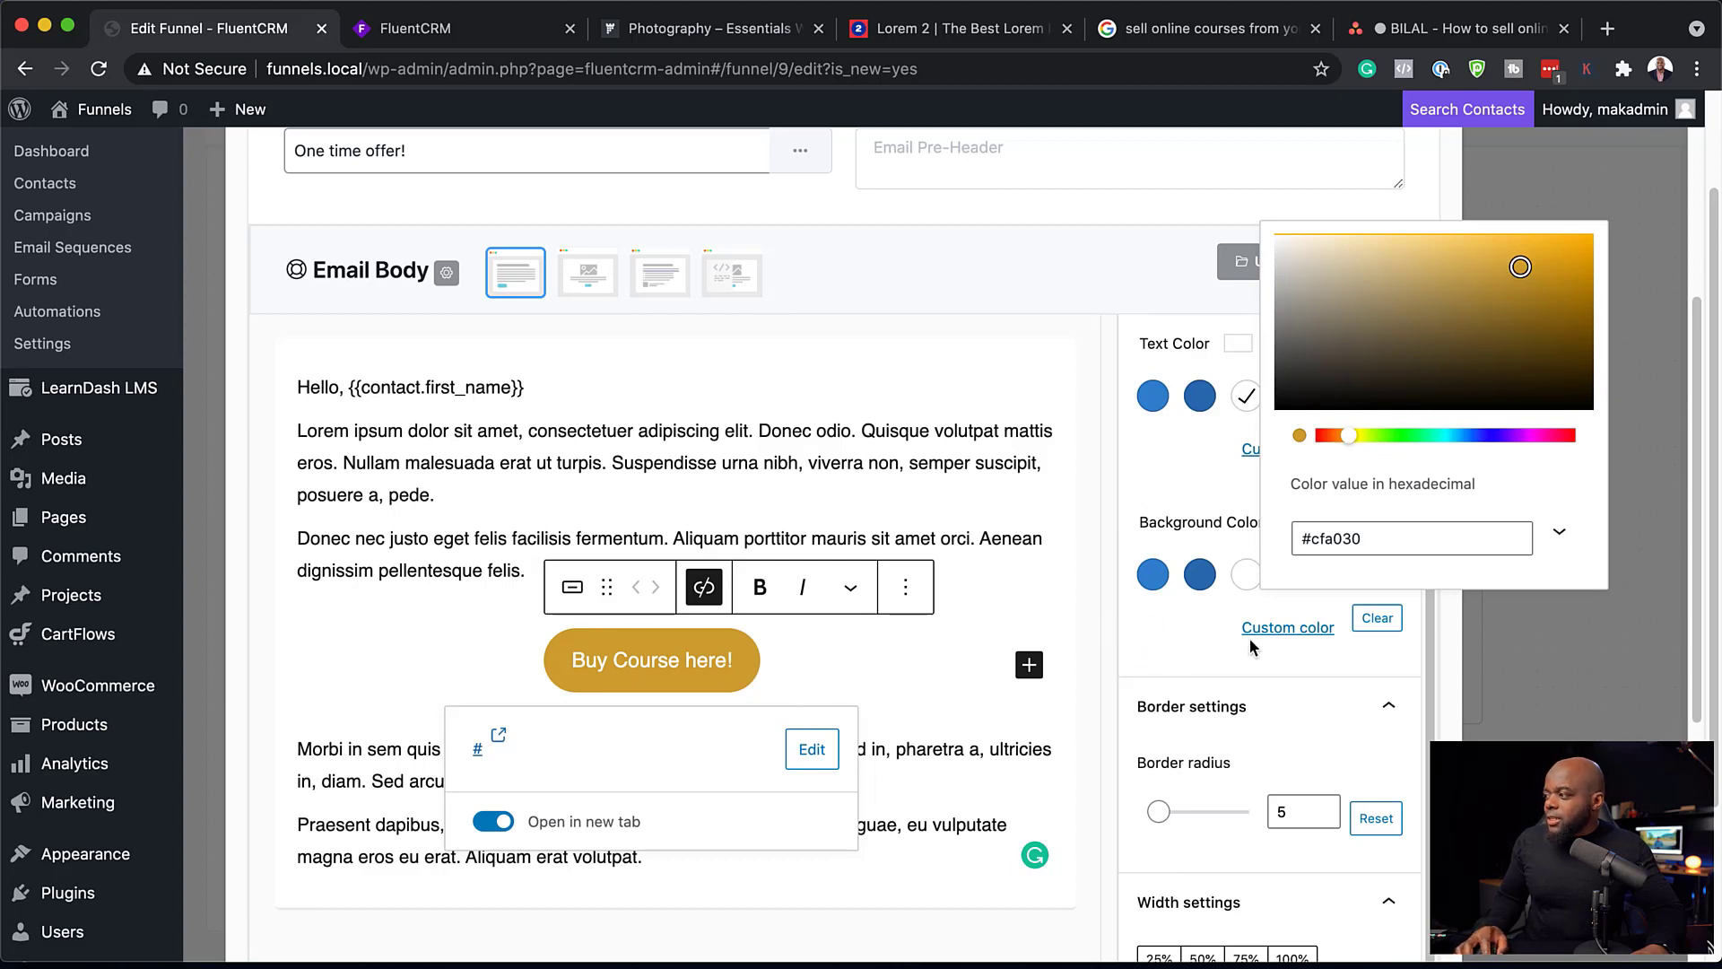
Step: Save the settings of the "Offer to Course B" email action
{"action": "scroll", "coordinate": [1175, 682], "scroll_direction": "down", "scroll_amount": 3}
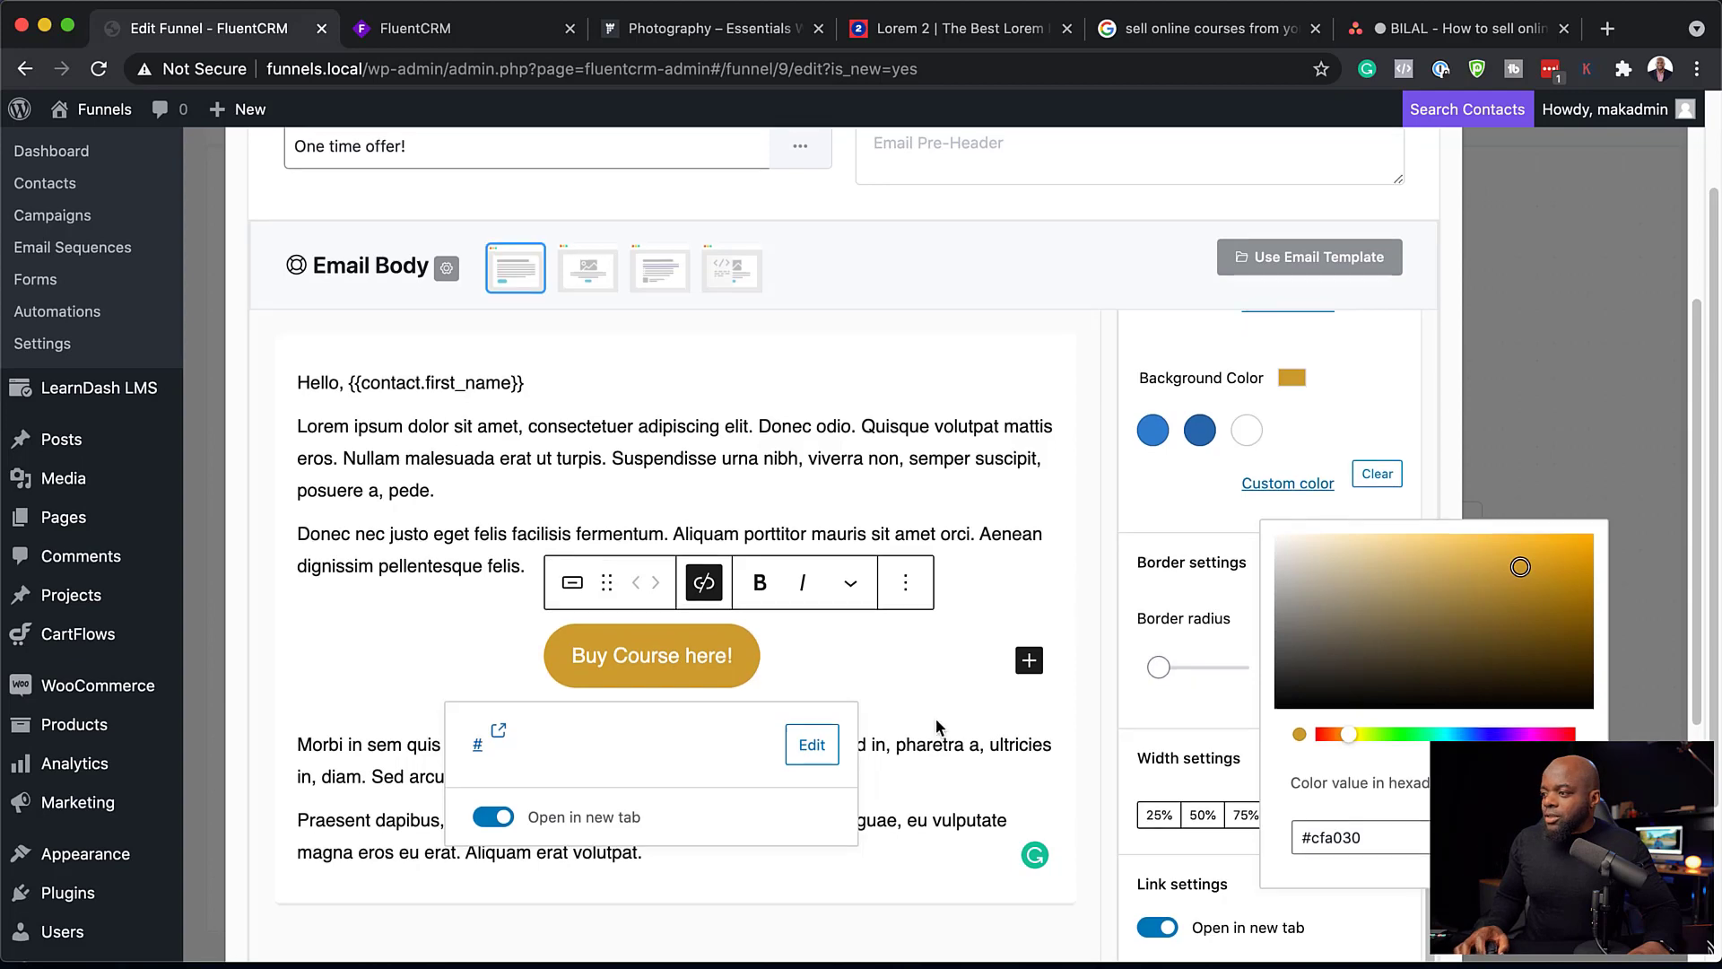
{"action": "scroll", "coordinate": [935, 717], "scroll_direction": "down", "scroll_amount": 5}
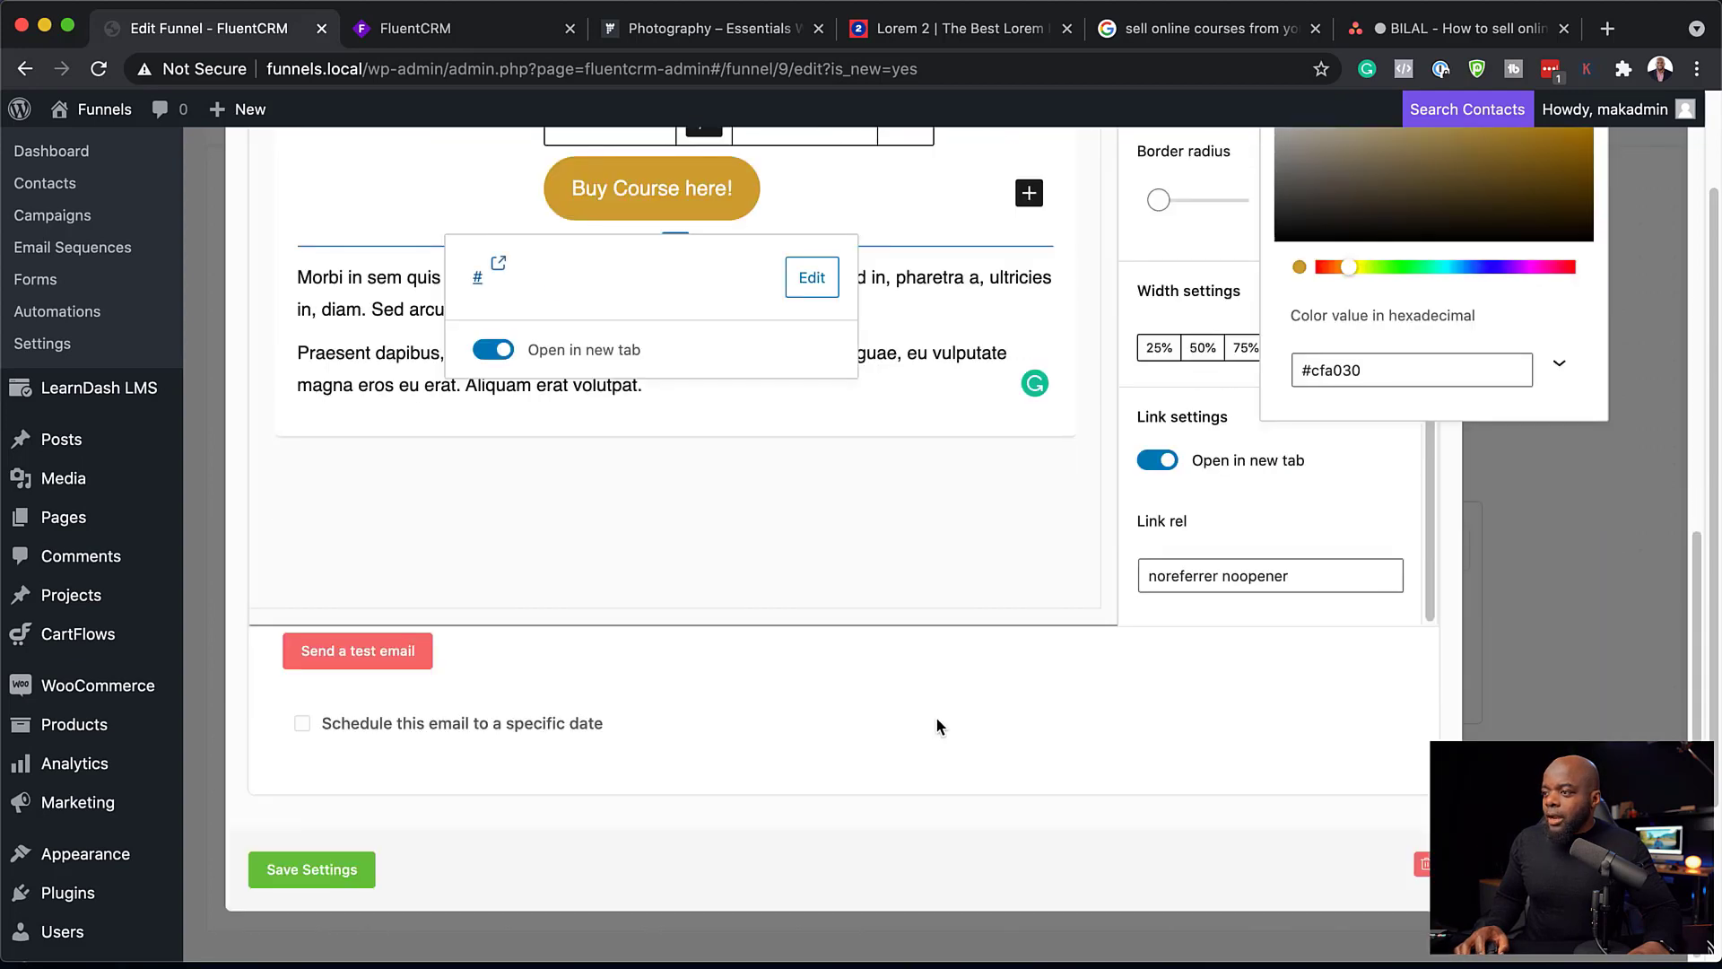
{"action": "left_click", "coordinate": [337, 870]}
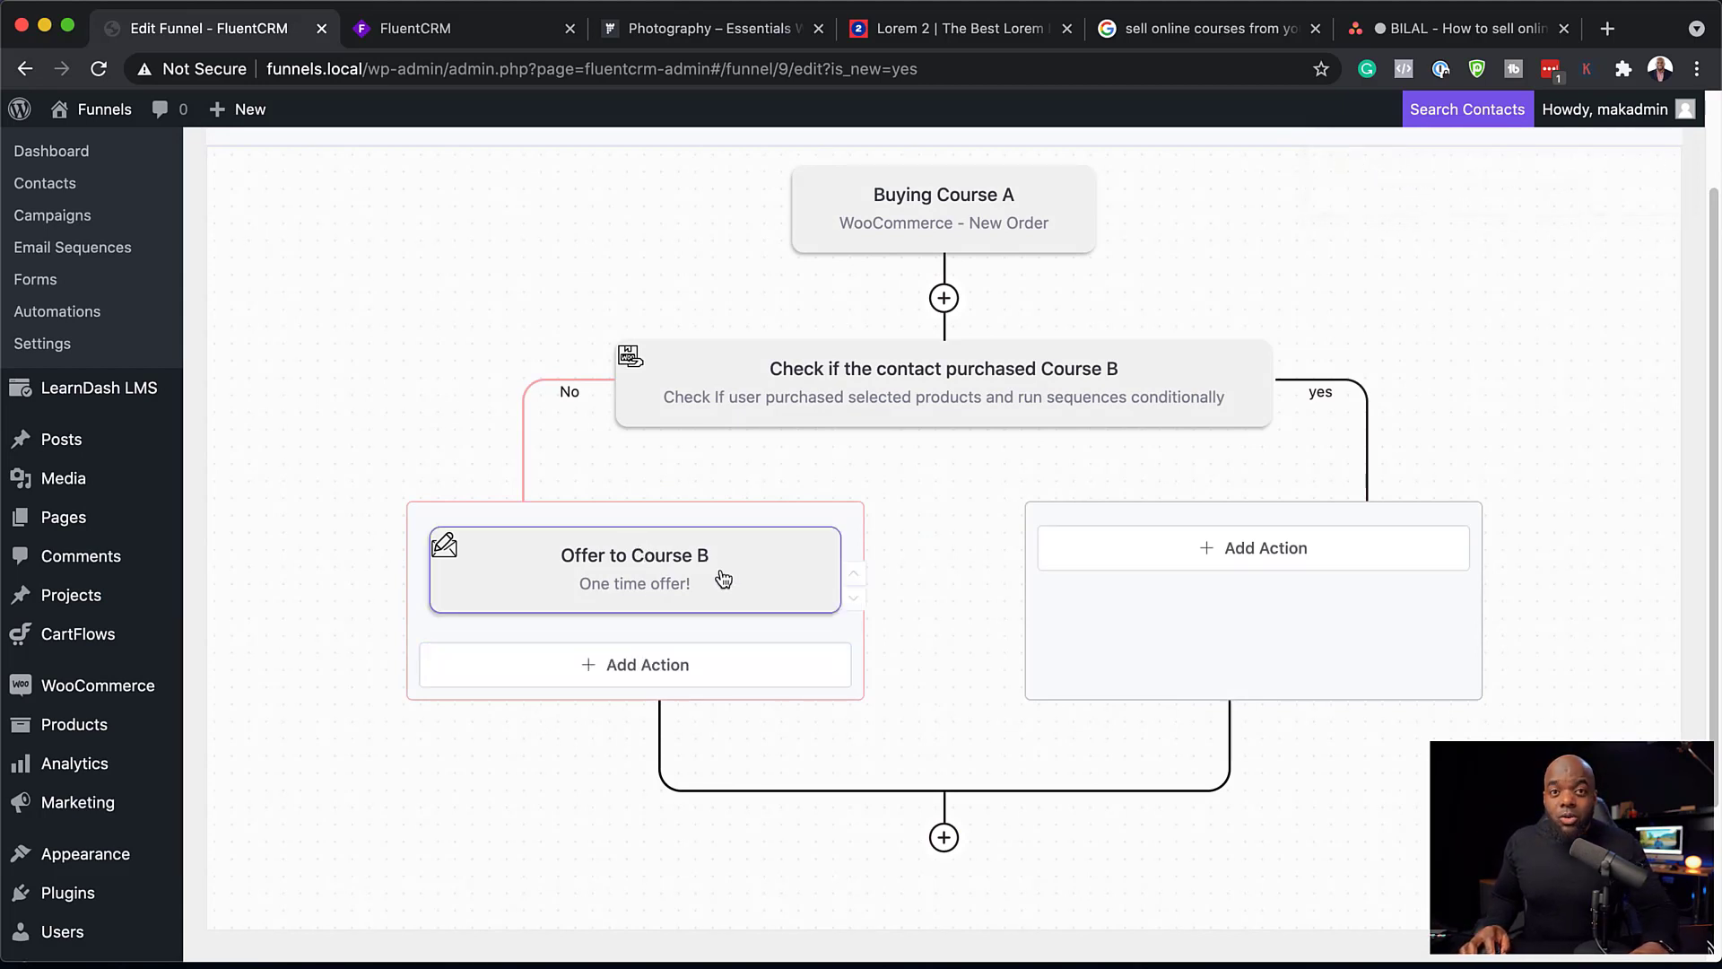
Step: Add an Apply Tag action below the offer email in the No branch, enter the tag "Bought Course B", and save its settings
{"action": "left_click", "coordinate": [661, 664]}
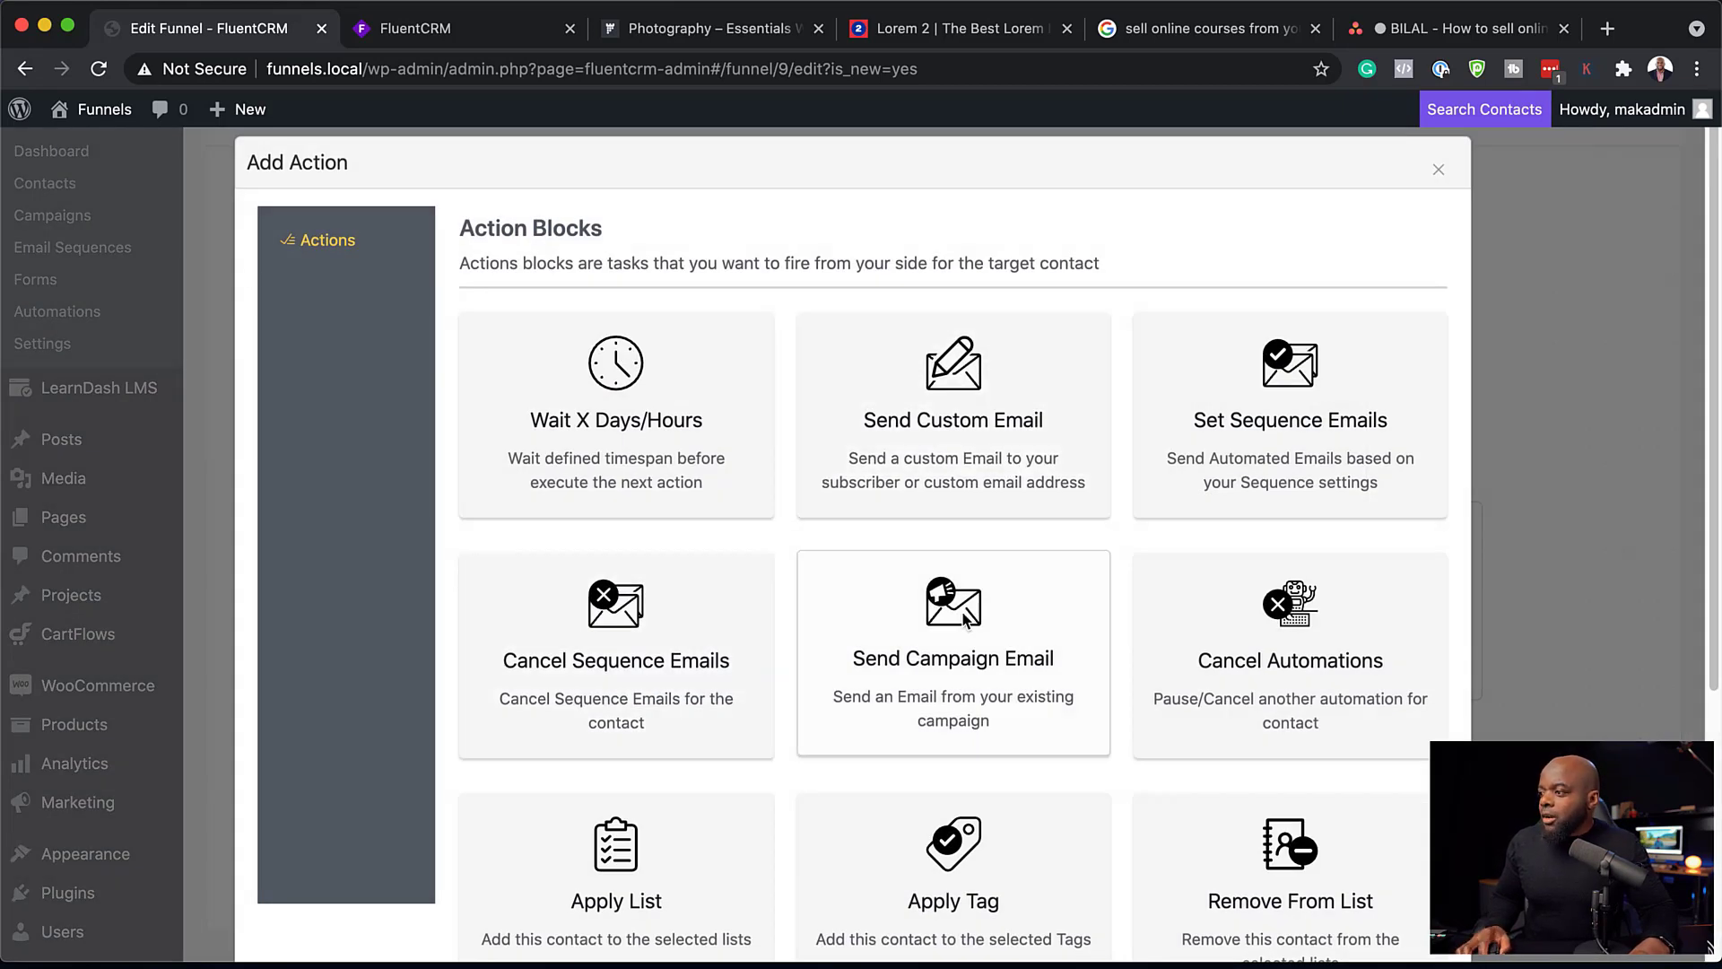
{"action": "scroll", "coordinate": [960, 628], "scroll_direction": "down", "scroll_amount": 3}
{"action": "left_click", "coordinate": [955, 723]}
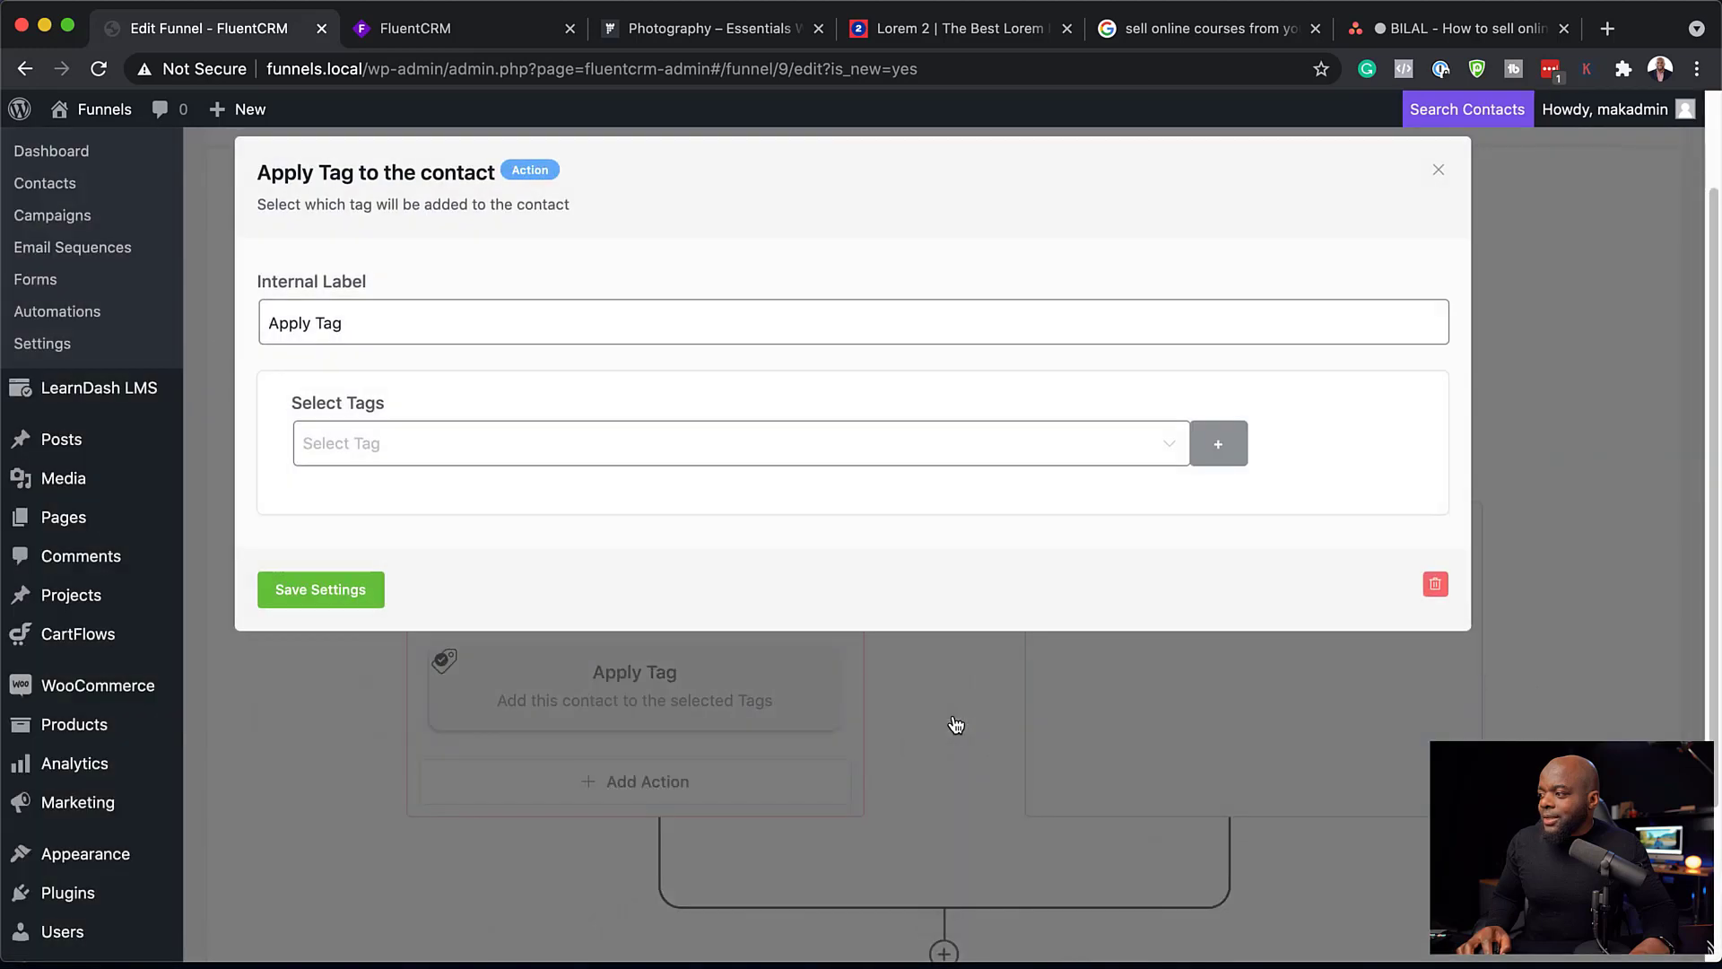
{"action": "left_click", "coordinate": [678, 451]}
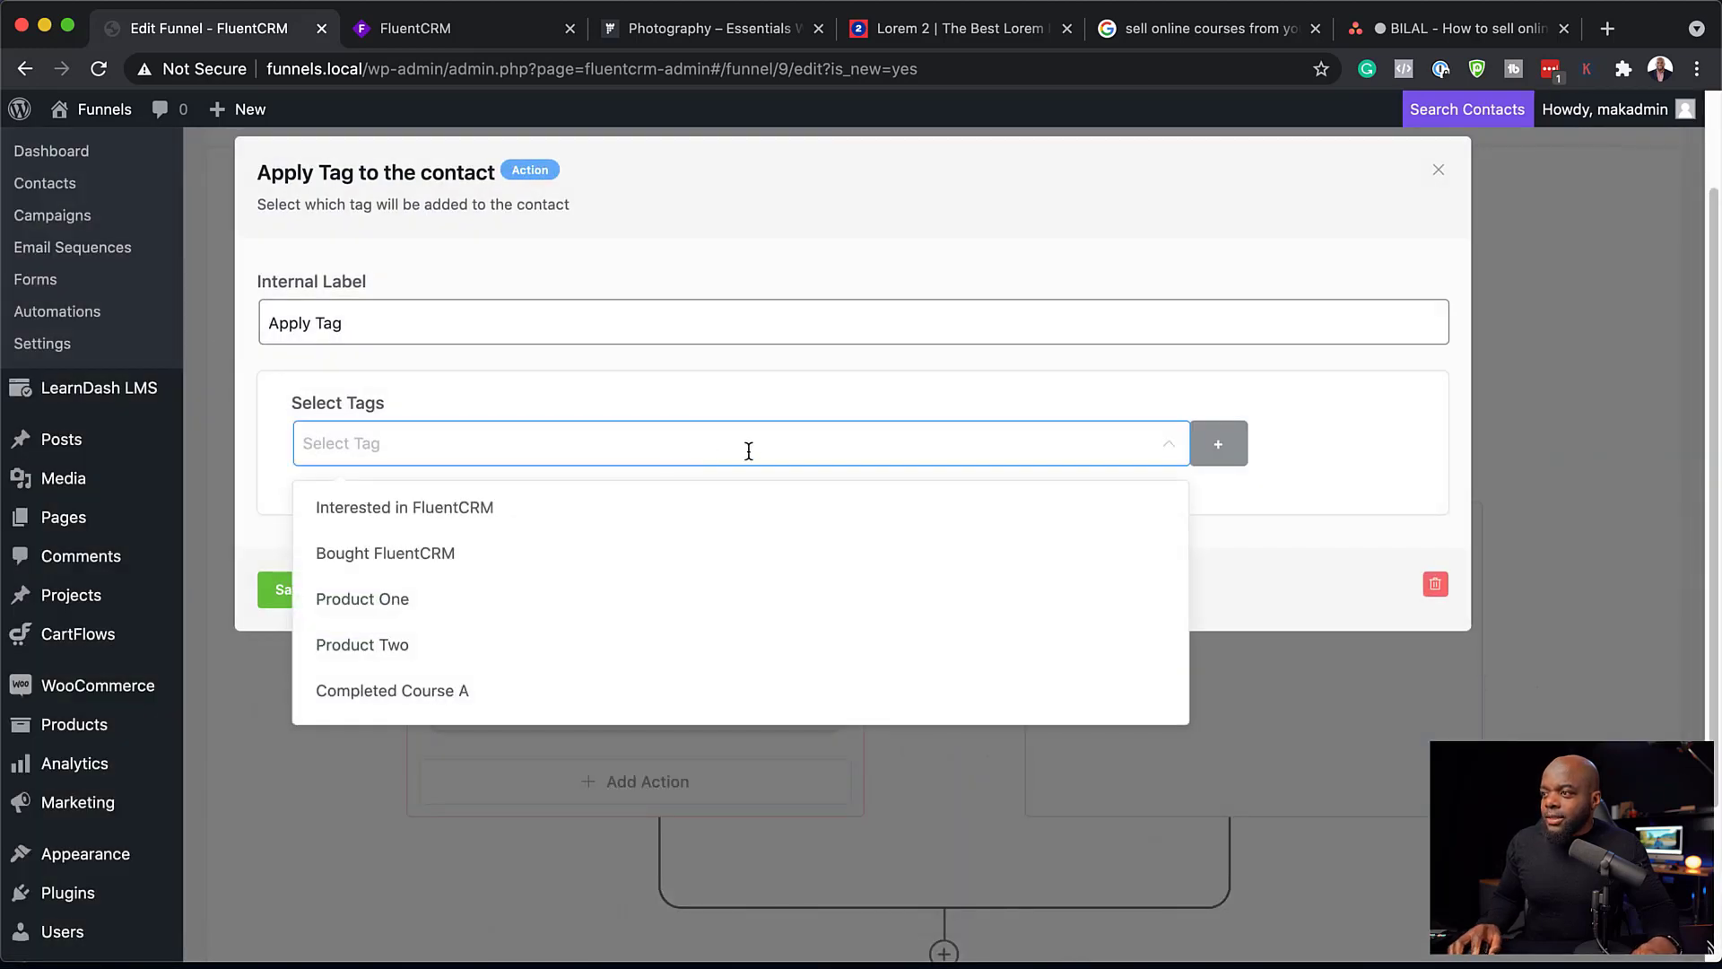
{"action": "type", "text": "Bo"}
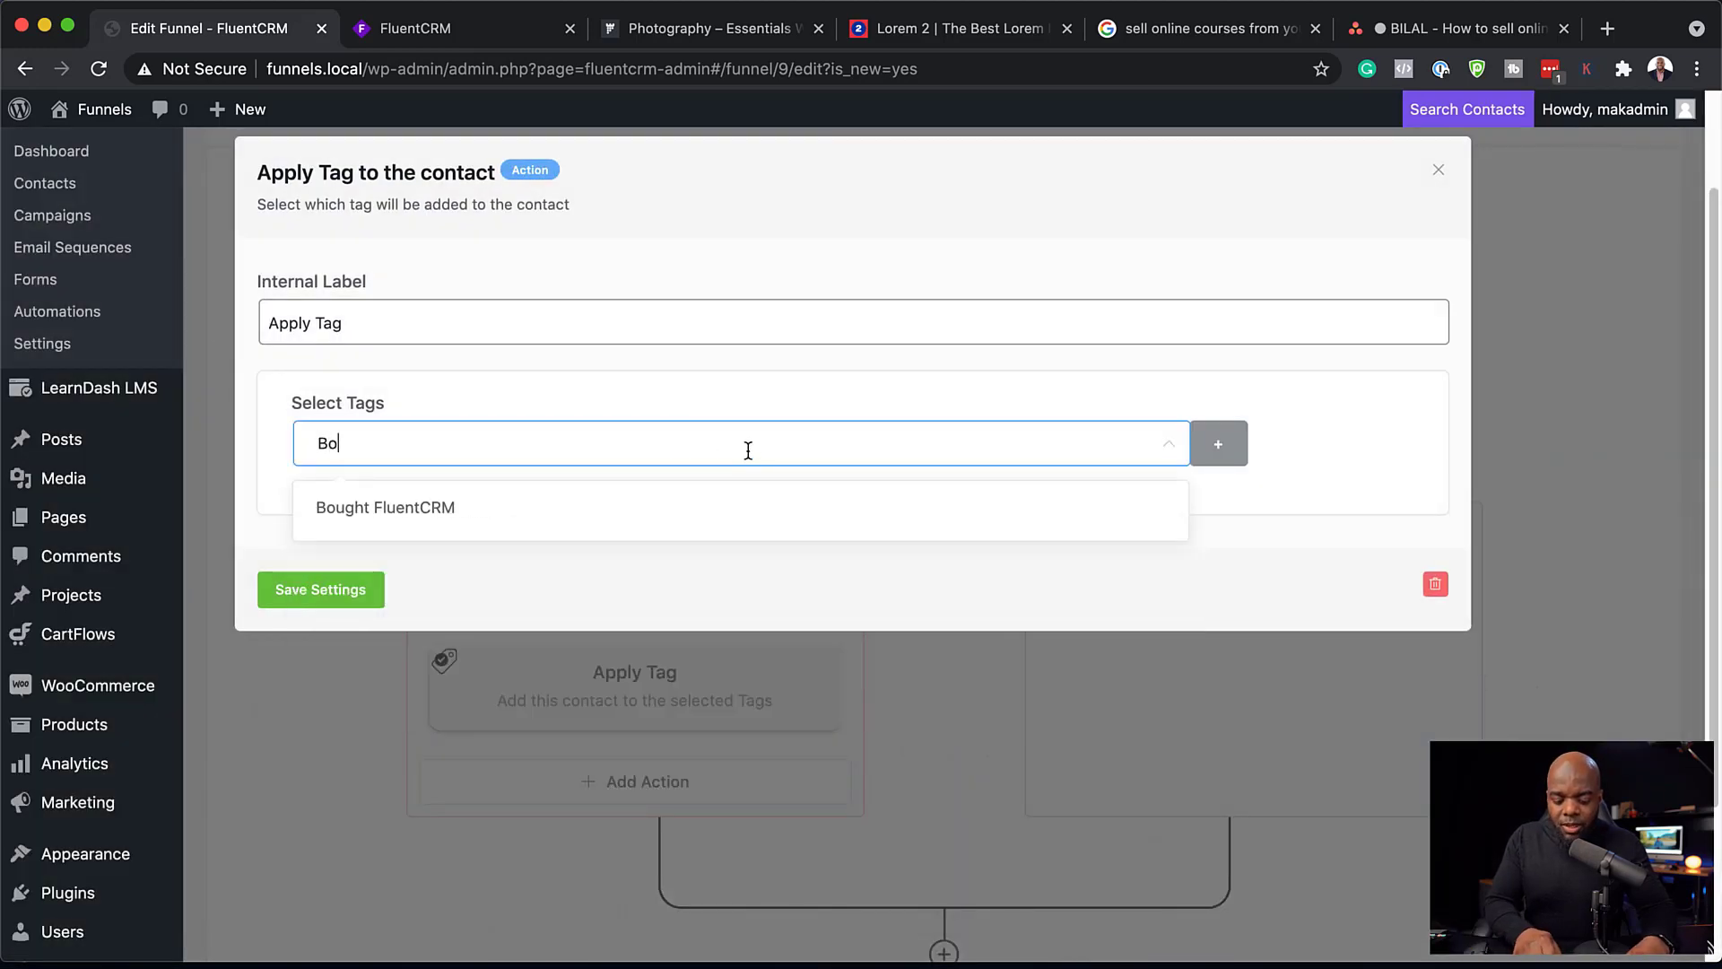
{"action": "type", "text": "ught Course B"}
{"action": "left_click", "coordinate": [339, 594]}
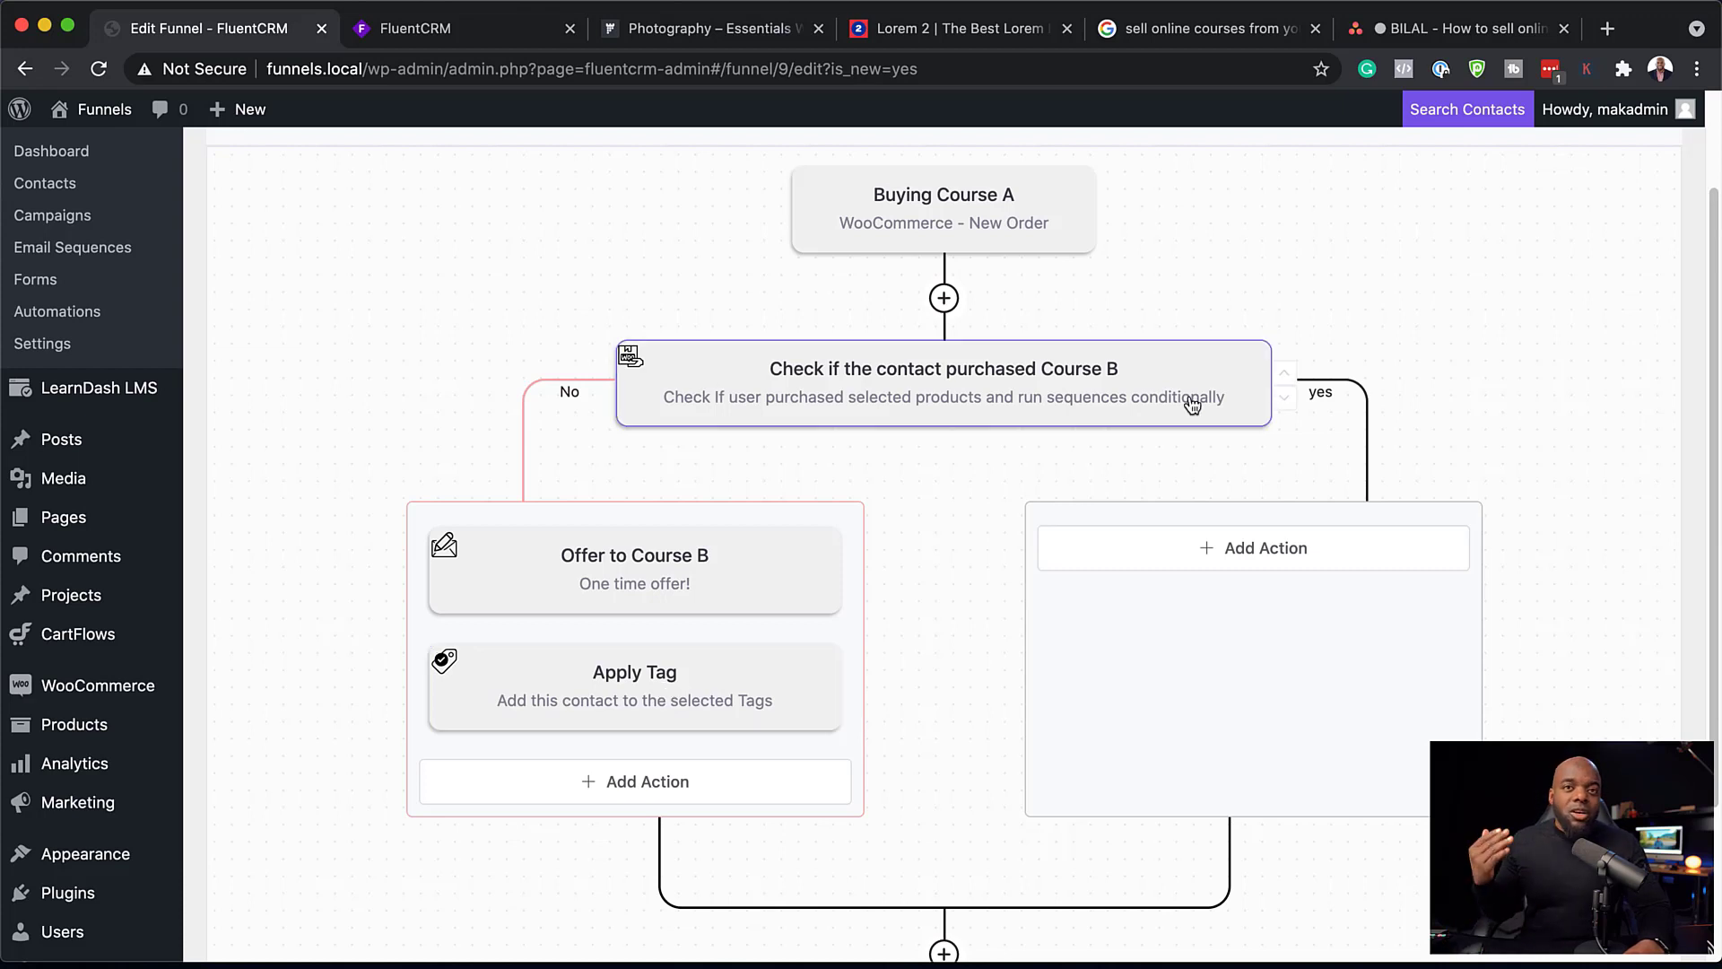
Step: Add an End This Funnel Here action to the yes branch of the Course B purchase check and save its settings
{"action": "left_click", "coordinate": [1301, 549]}
{"action": "scroll", "coordinate": [1002, 646], "scroll_direction": "down", "scroll_amount": 5}
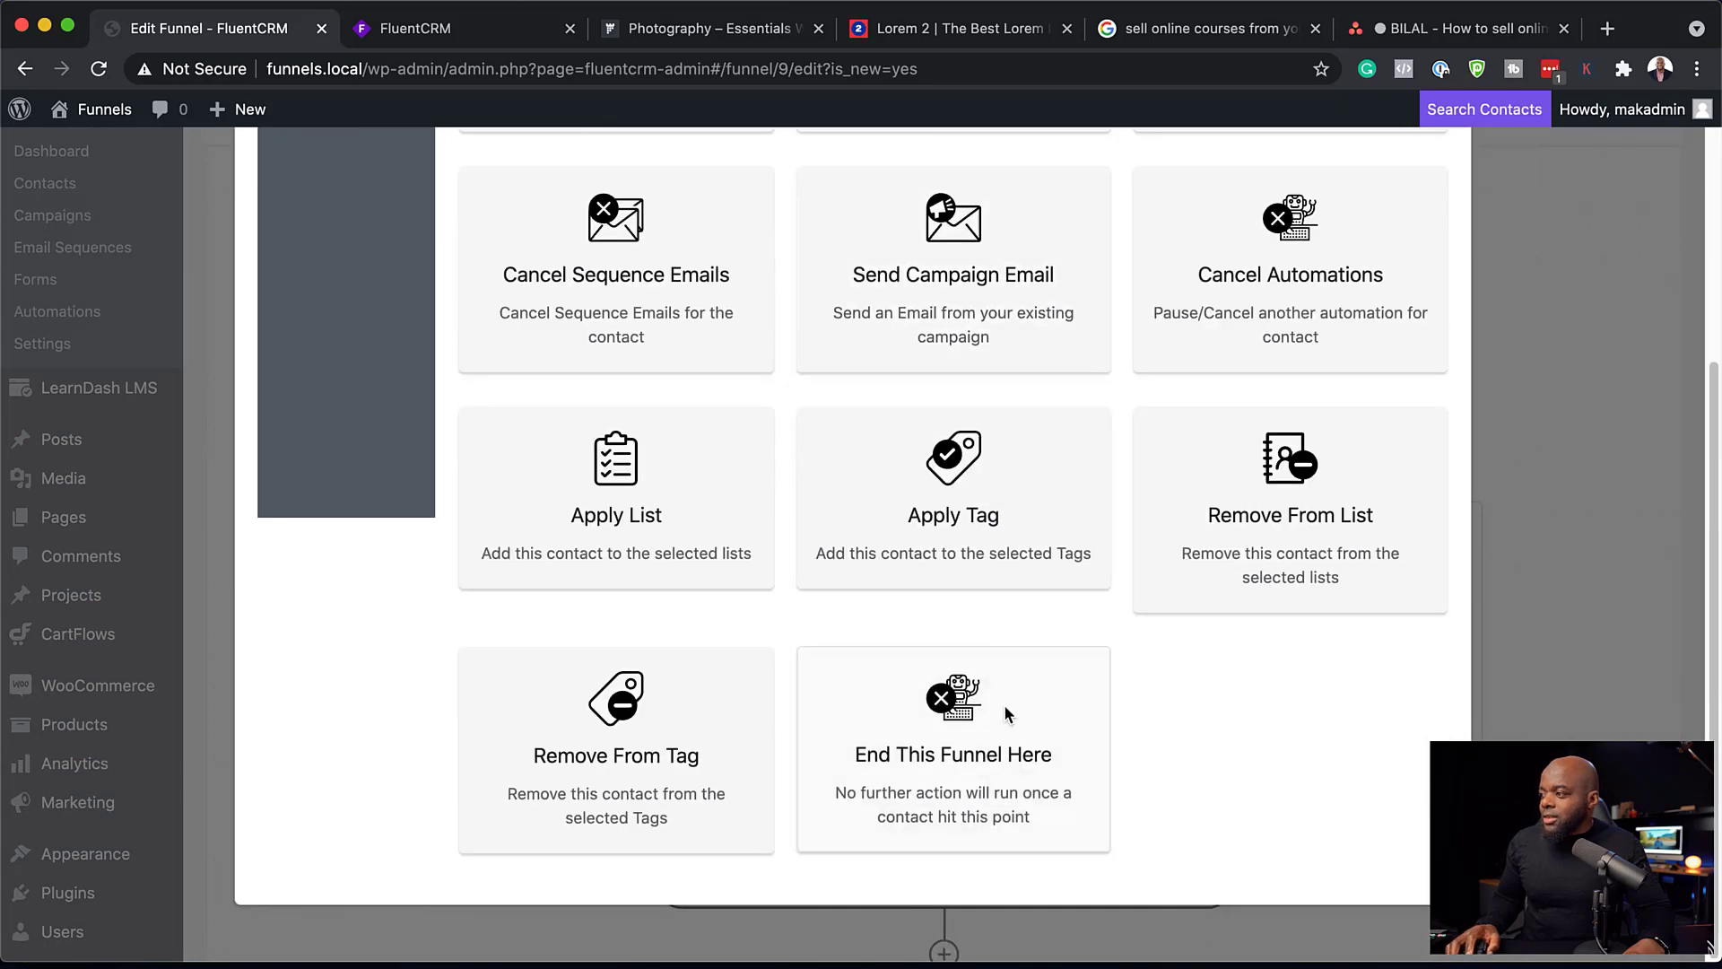
{"action": "left_click", "coordinate": [1000, 738]}
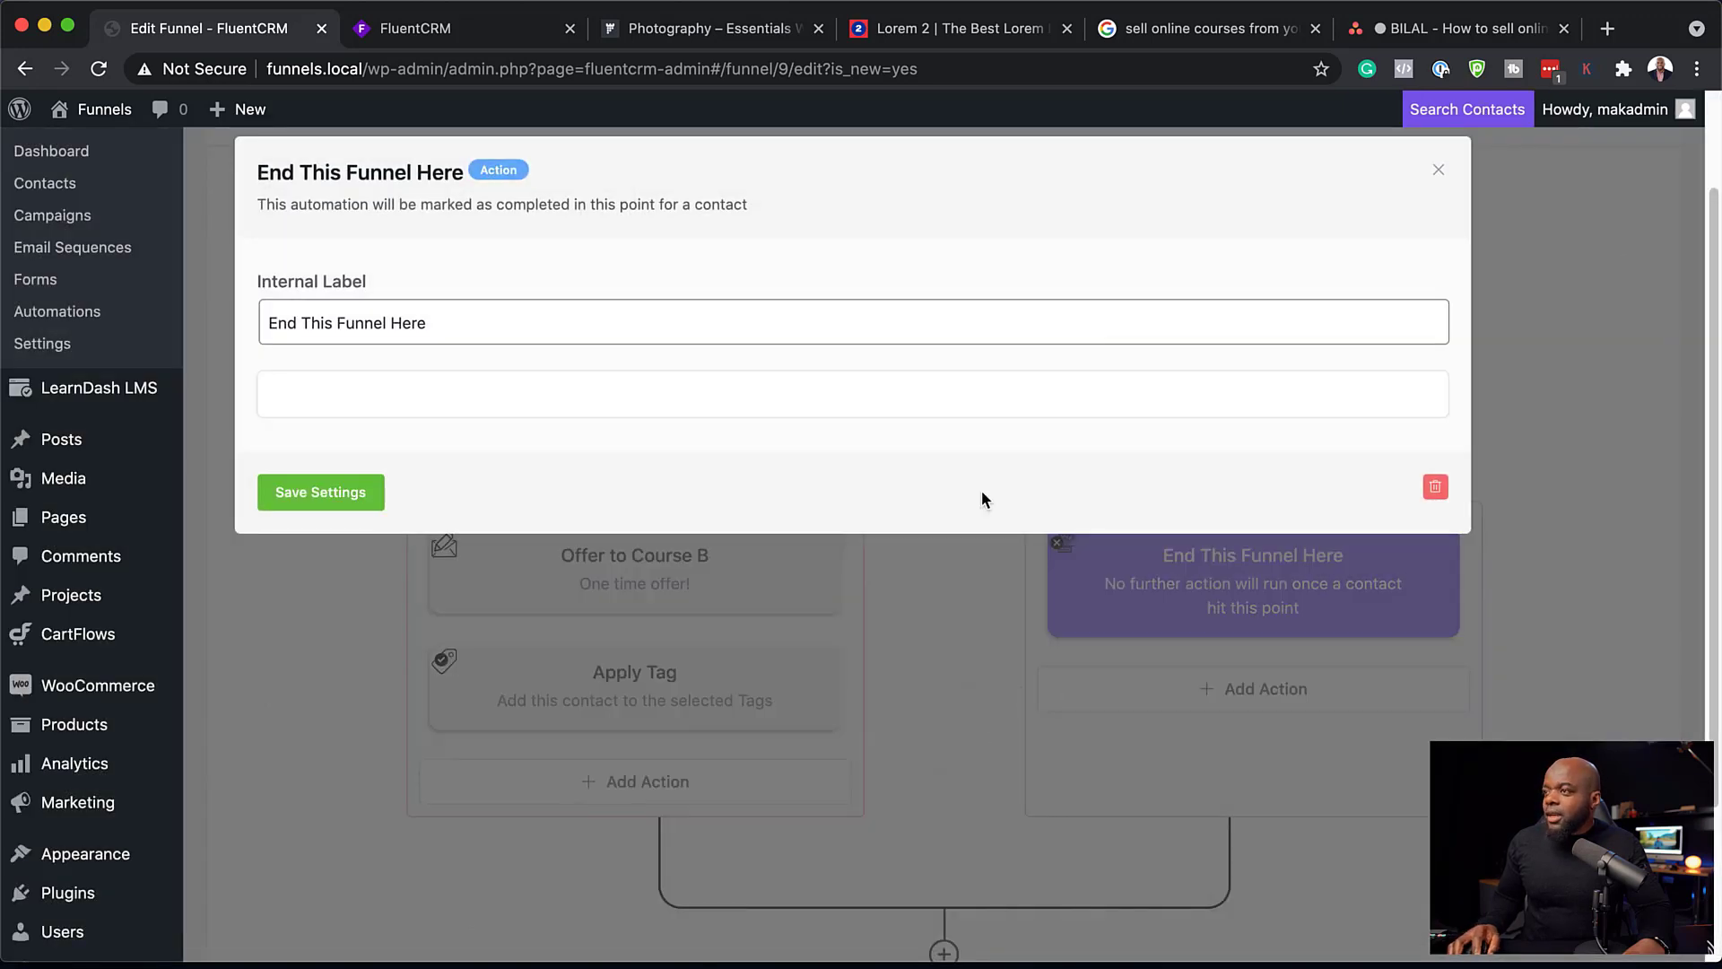
{"action": "left_click", "coordinate": [305, 495]}
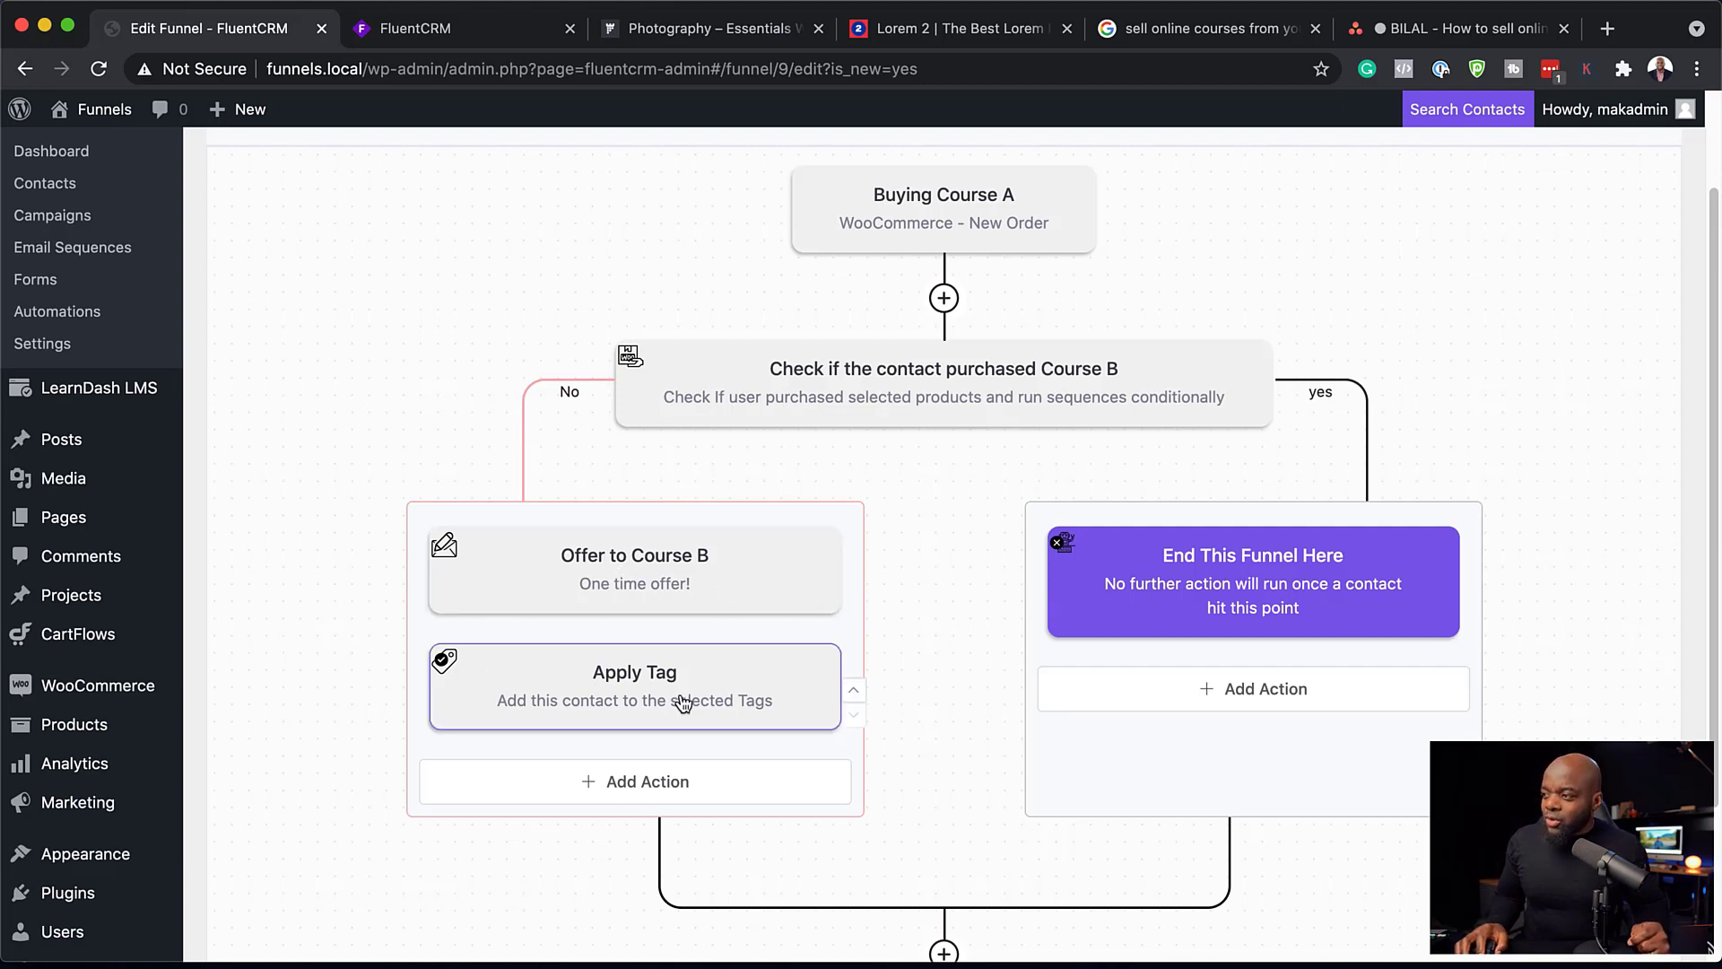
{"action": "left_click", "coordinate": [640, 783]}
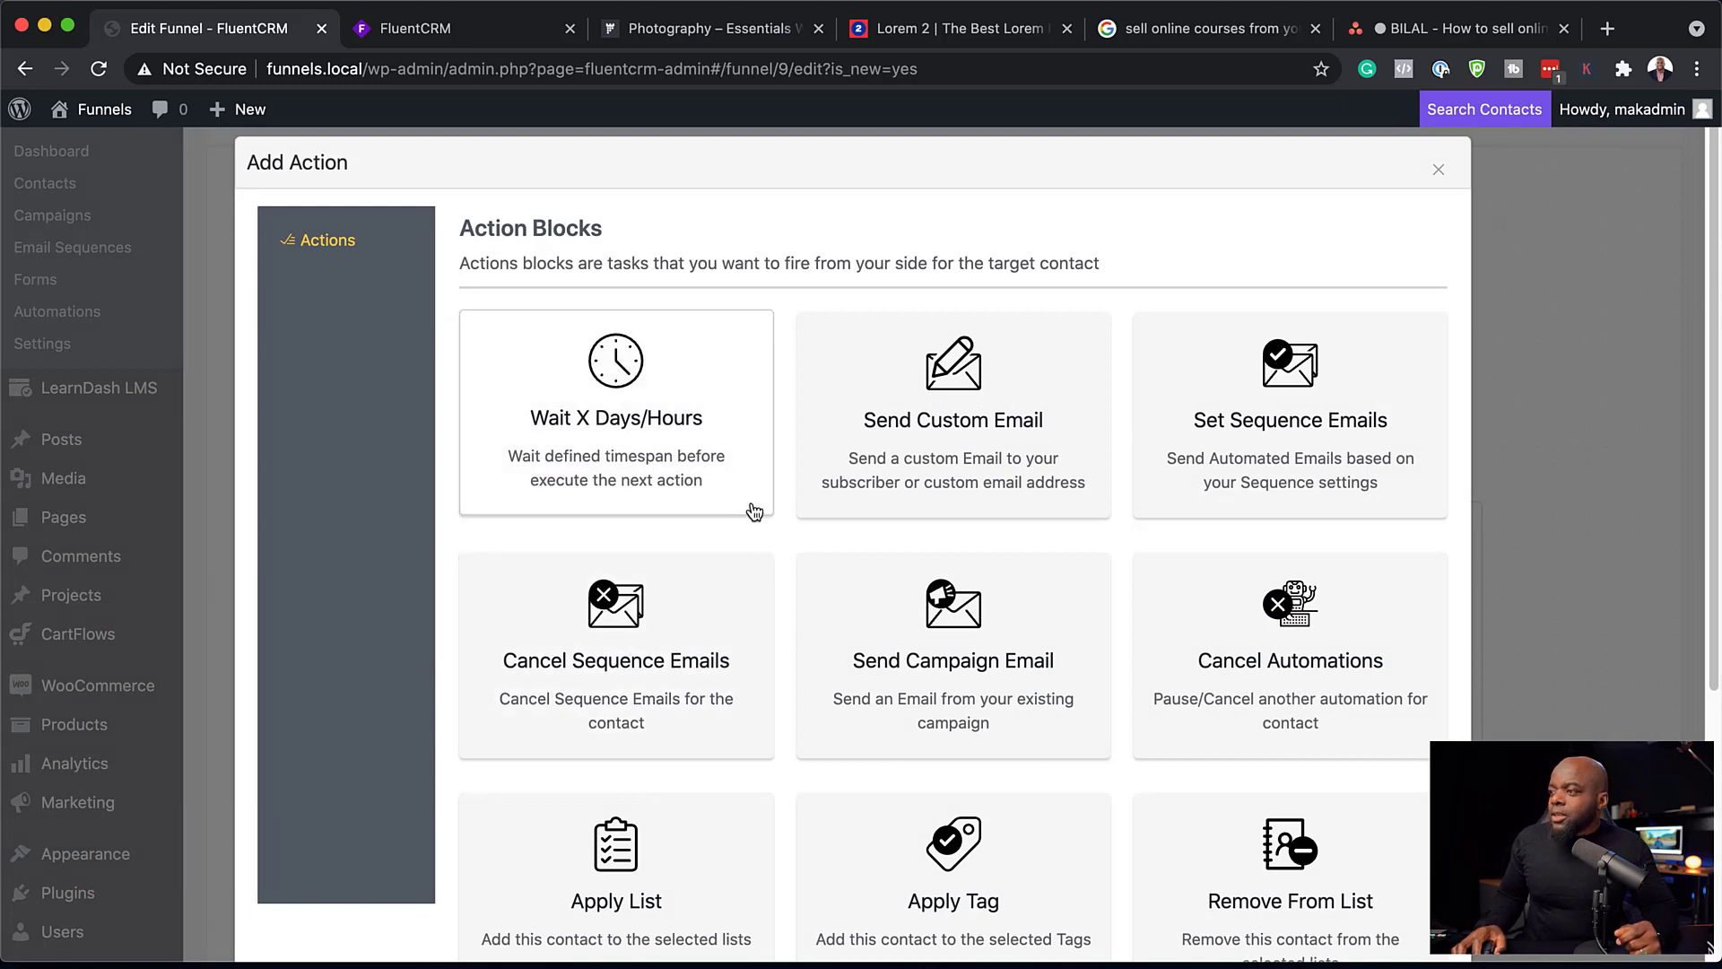
{"action": "scroll", "coordinate": [643, 560], "scroll_direction": "down", "scroll_amount": 2}
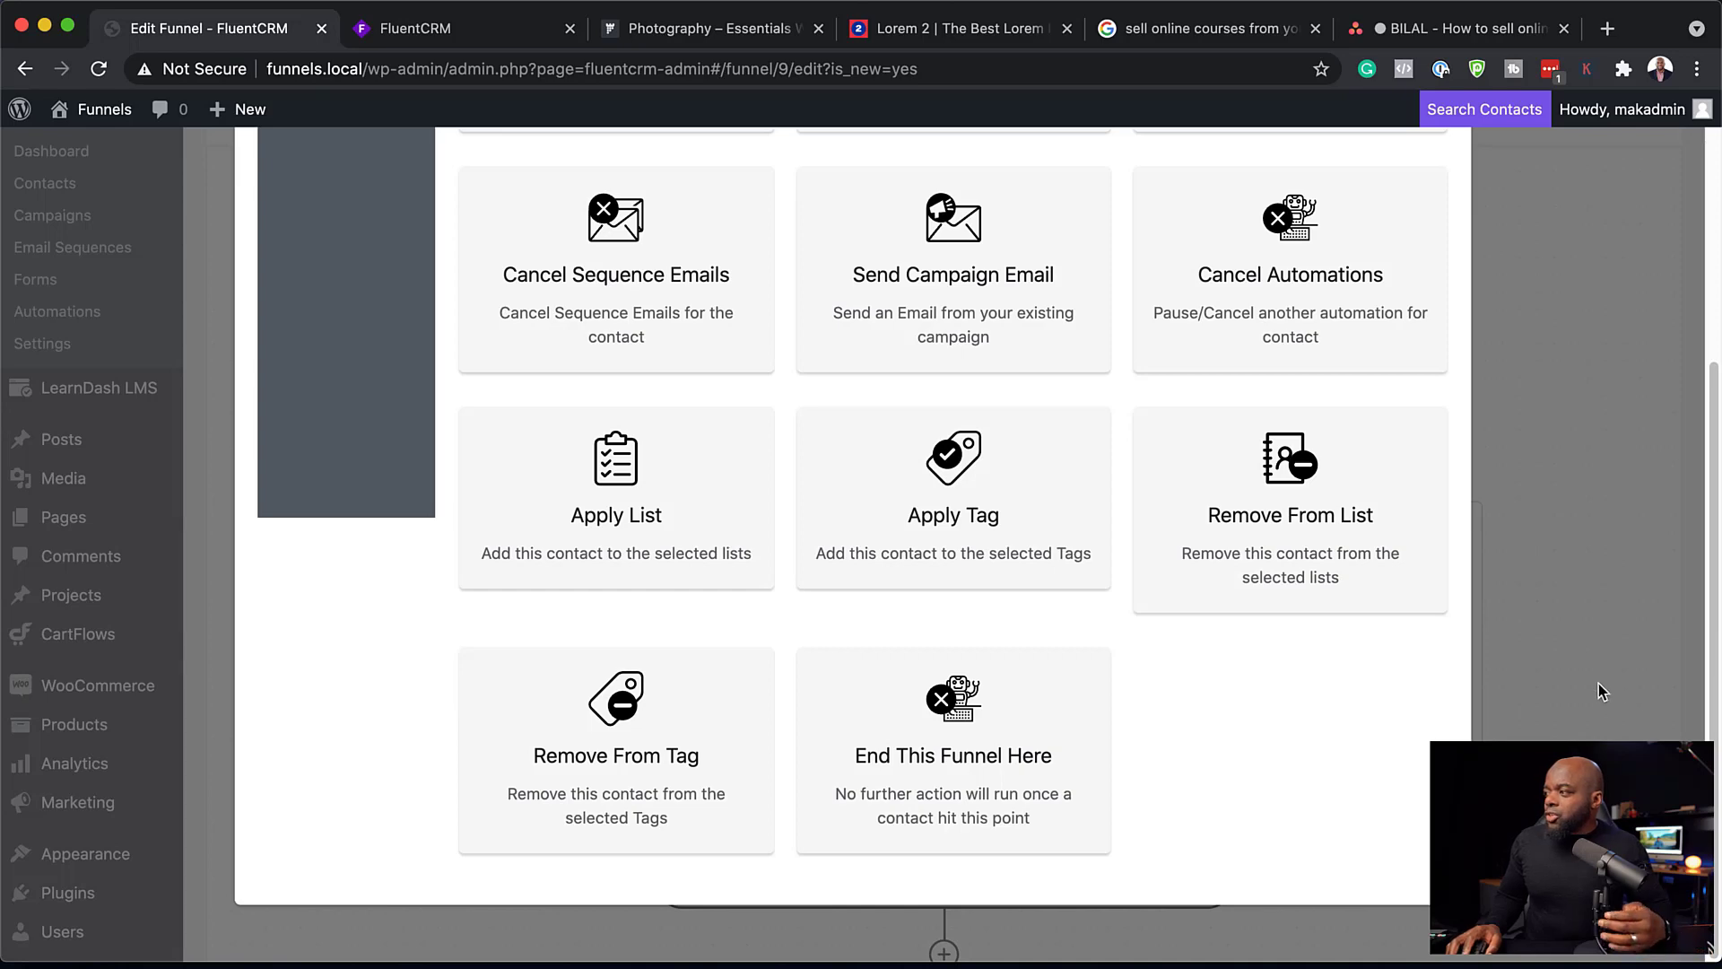
{"action": "scroll", "coordinate": [1216, 612], "scroll_direction": "up", "scroll_amount": 5}
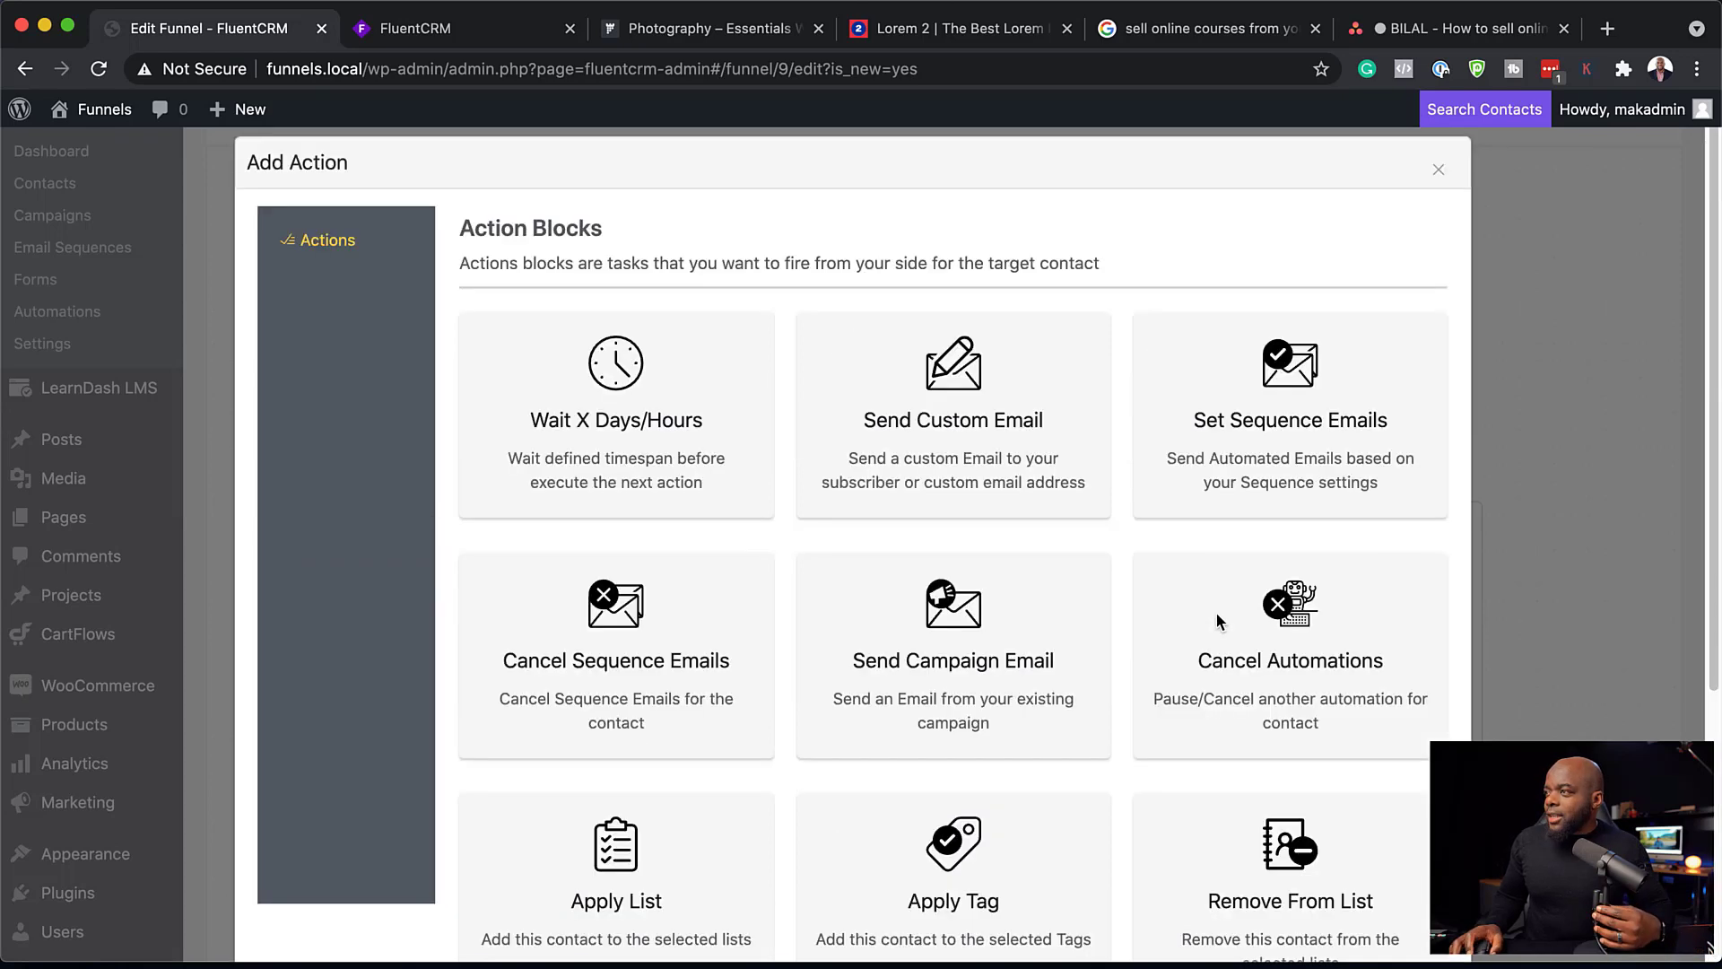
{"action": "left_click", "coordinate": [1438, 171]}
Step: Switch the Buying Course A automation from draft to published and show its stats on the funnel diagram
{"action": "scroll", "coordinate": [1523, 540], "scroll_direction": "up", "scroll_amount": 3}
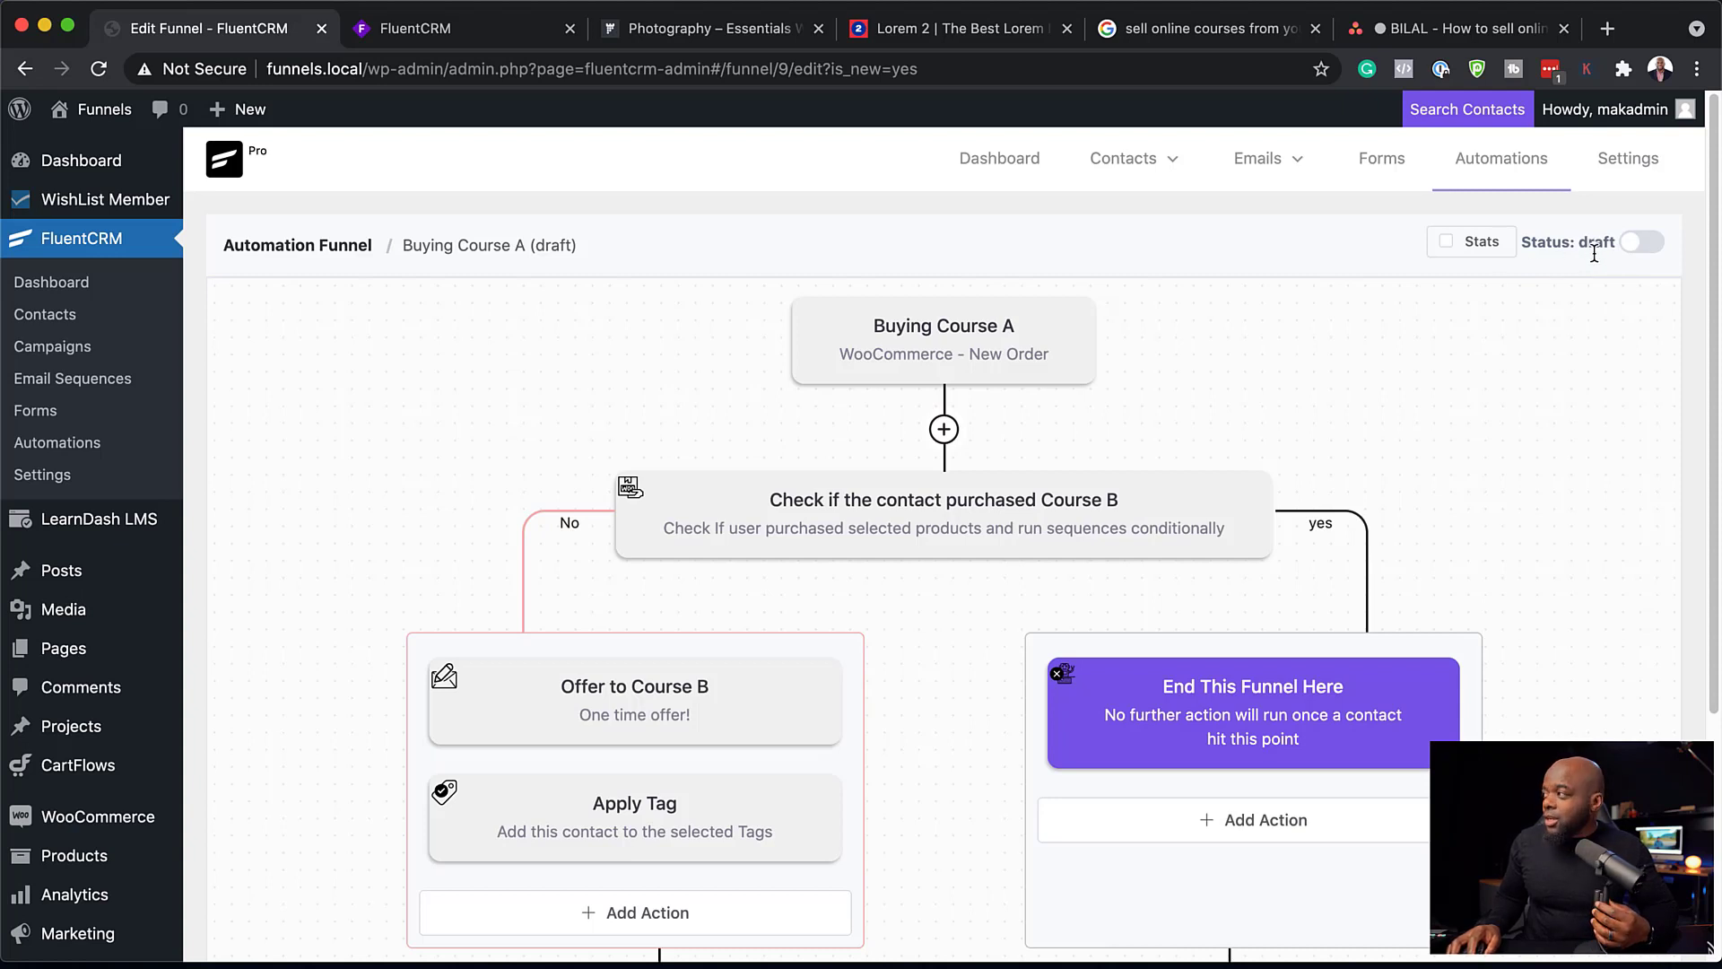
{"action": "left_click", "coordinate": [1649, 249]}
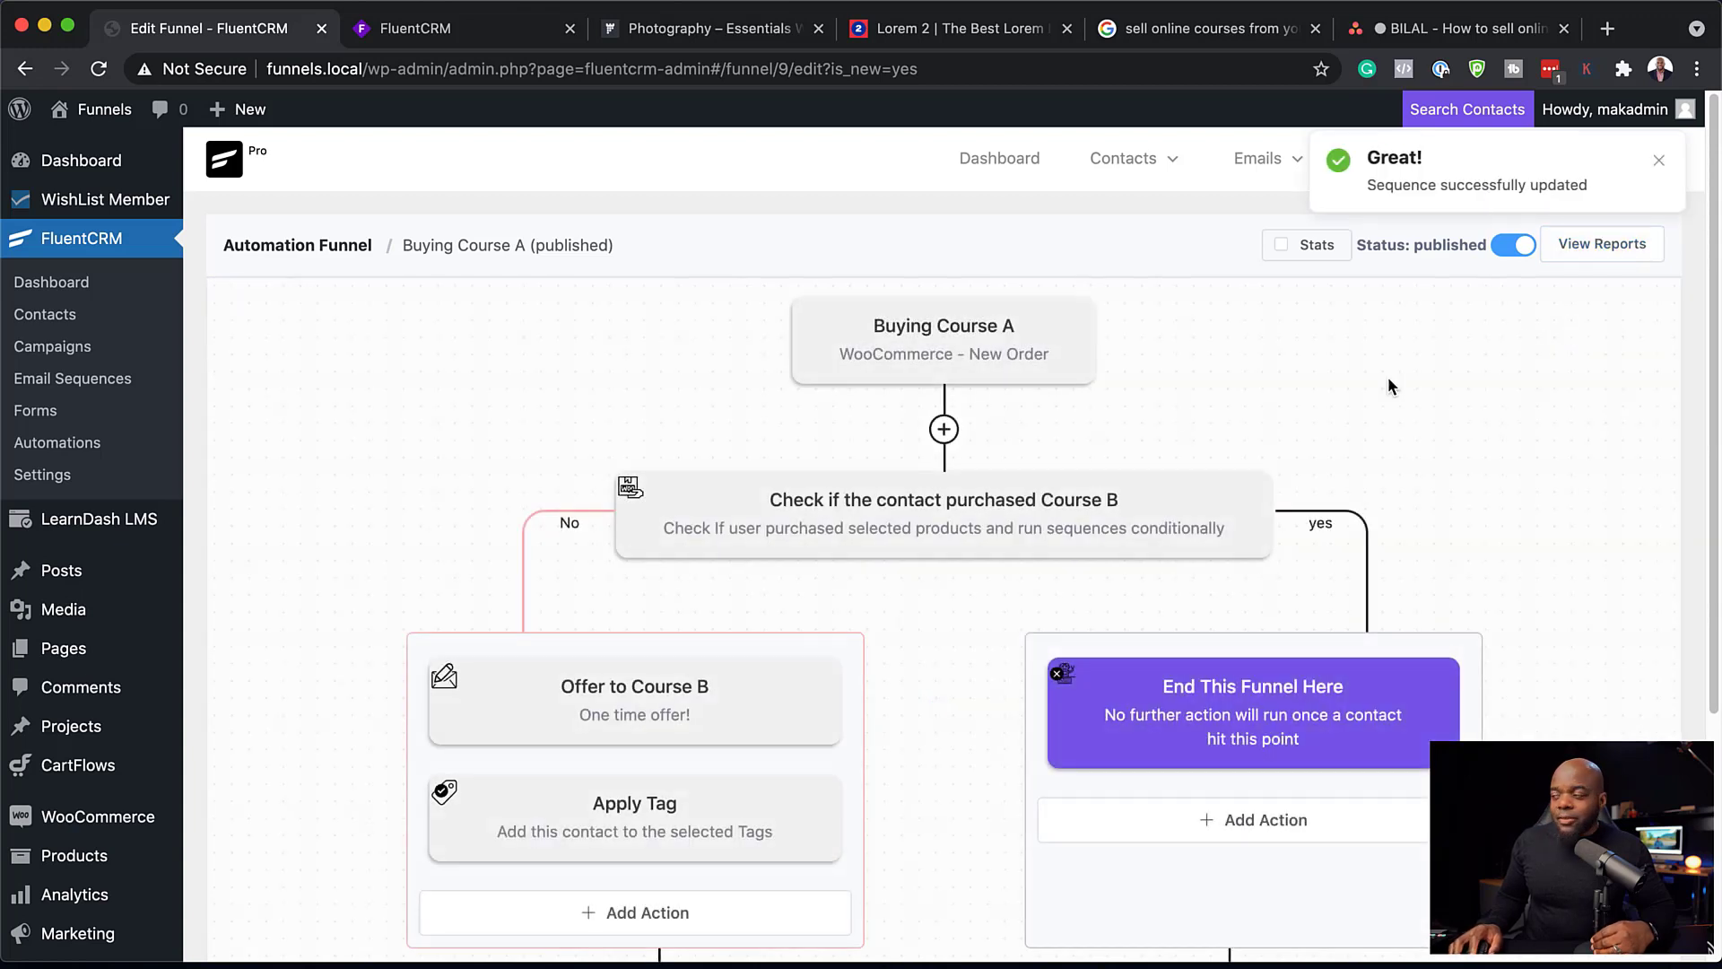
{"action": "left_click", "coordinate": [1283, 245]}
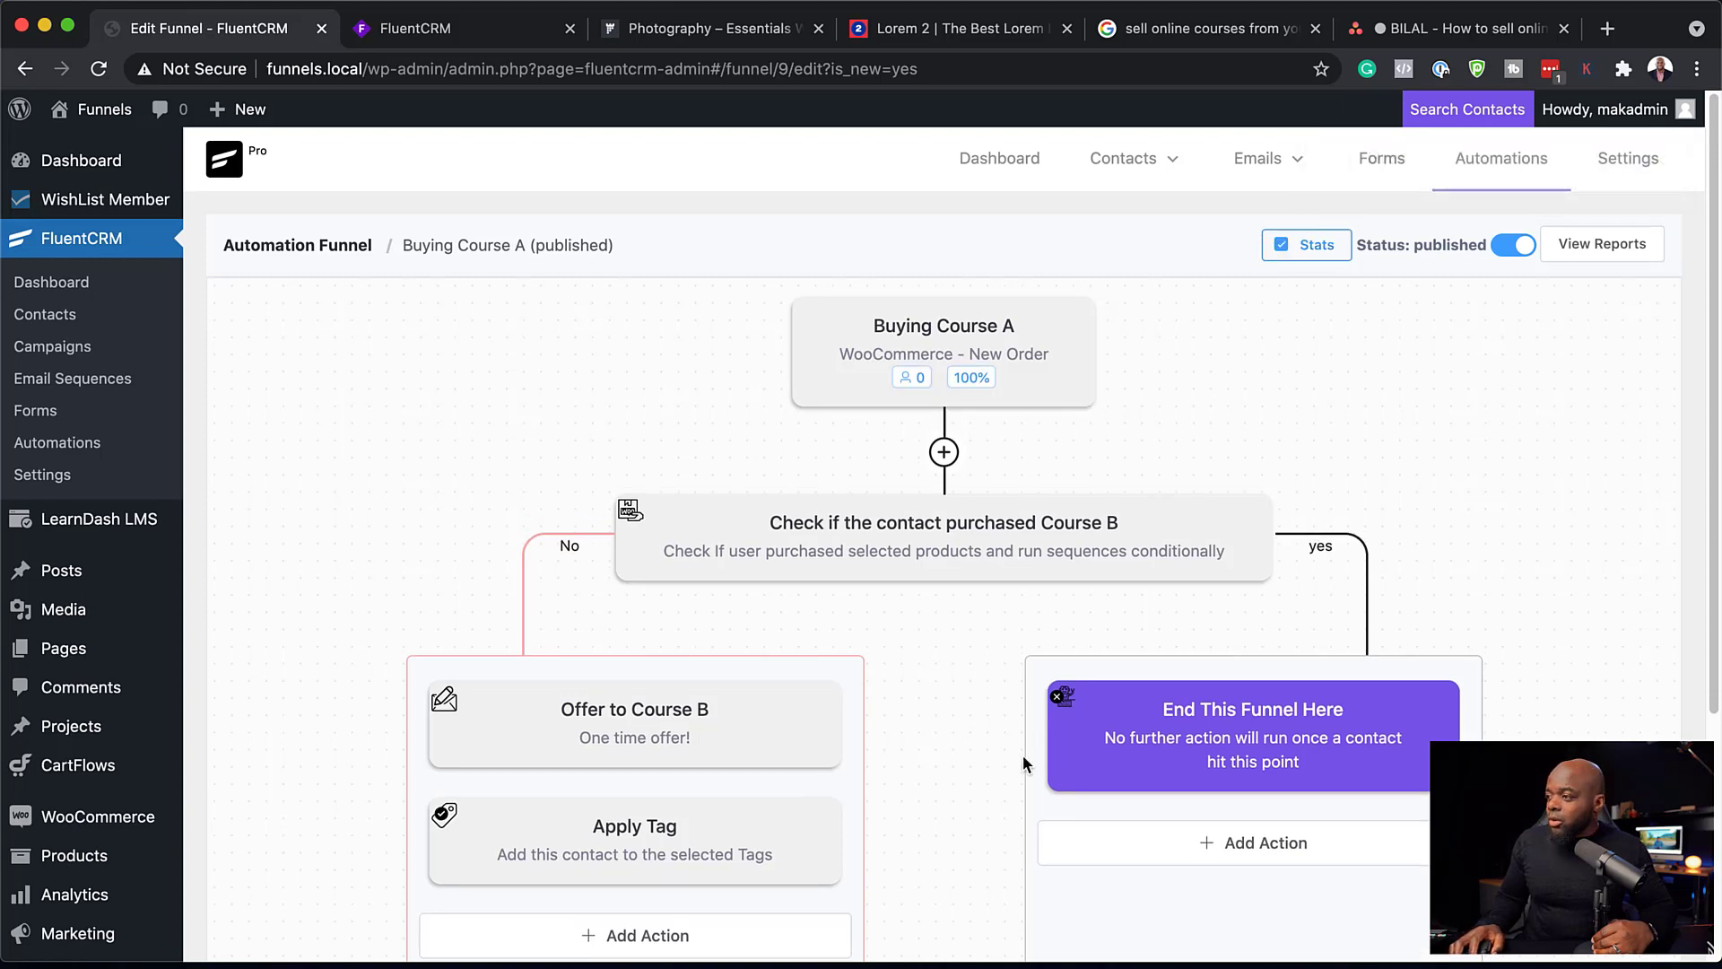
{"action": "scroll", "coordinate": [1025, 764], "scroll_direction": "down", "scroll_amount": 5}
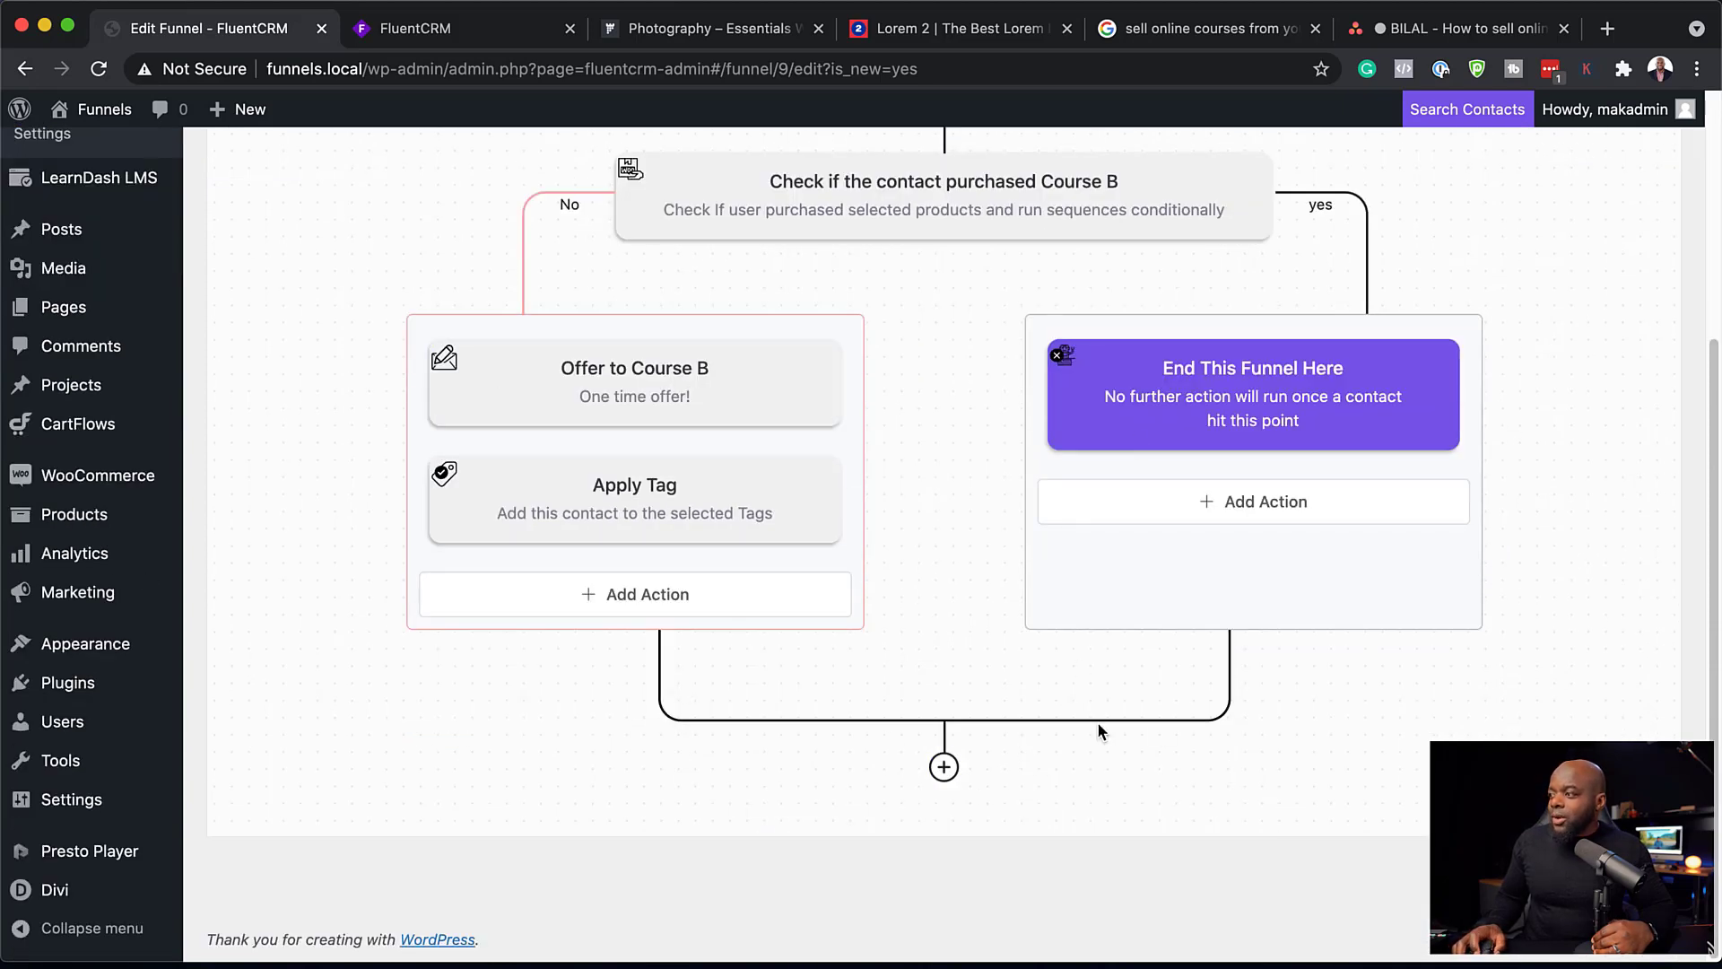
{"action": "scroll", "coordinate": [1096, 721], "scroll_direction": "up", "scroll_amount": 5}
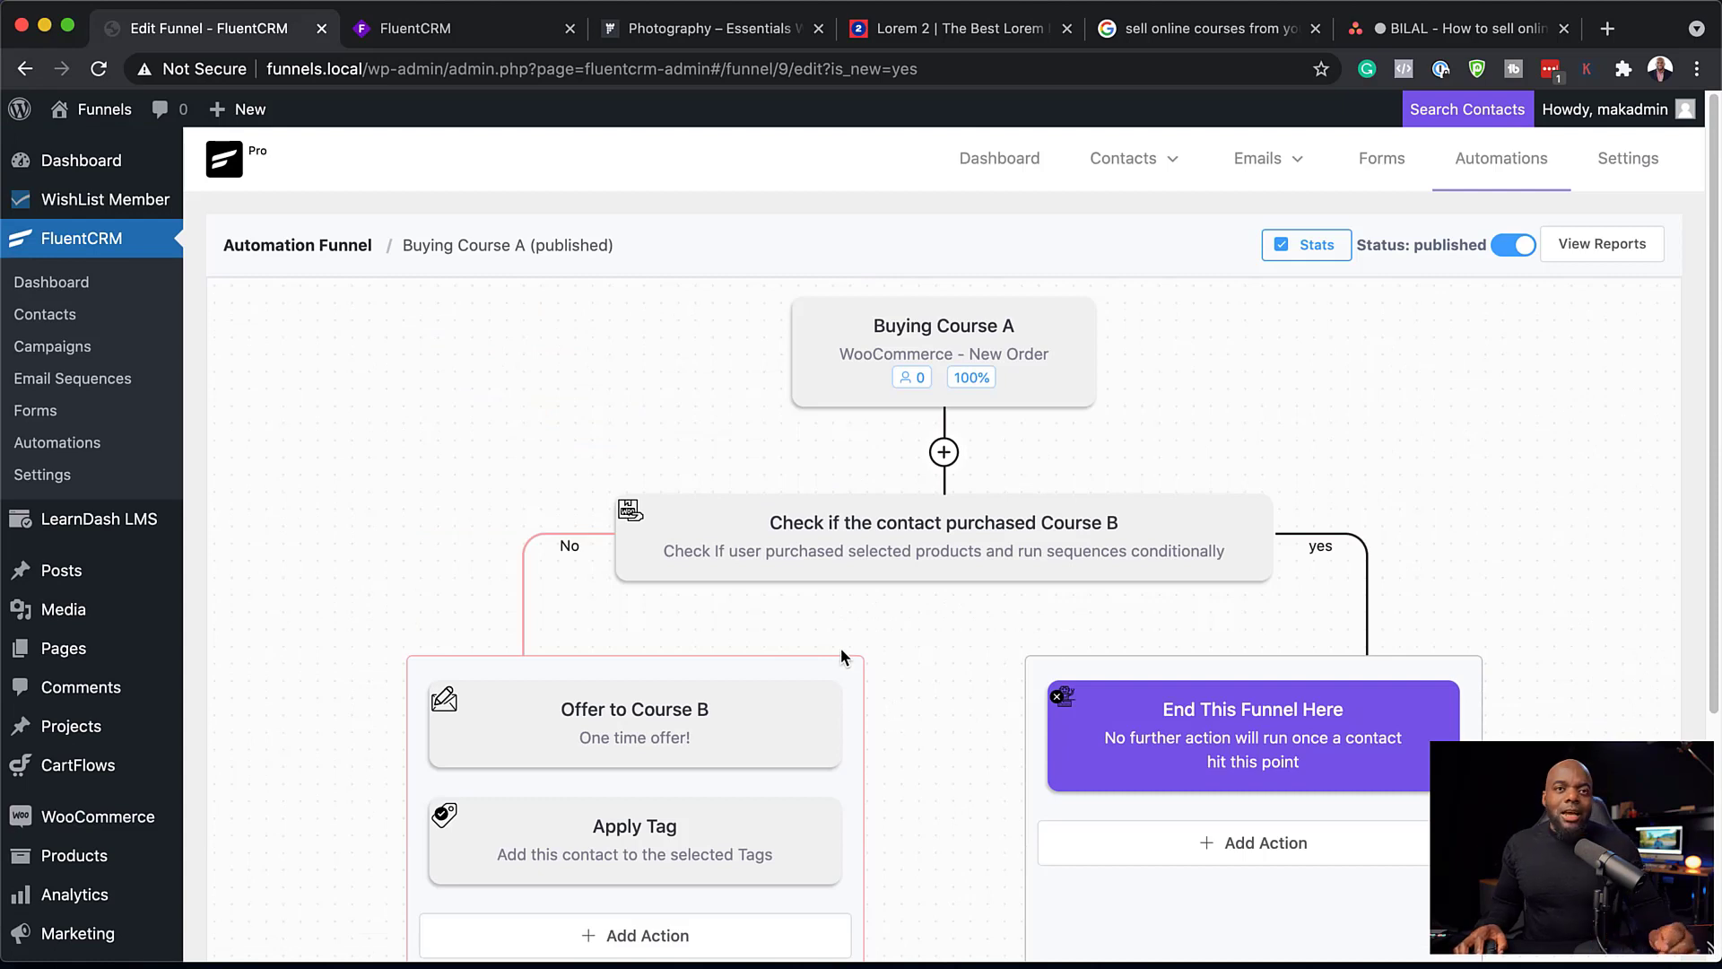